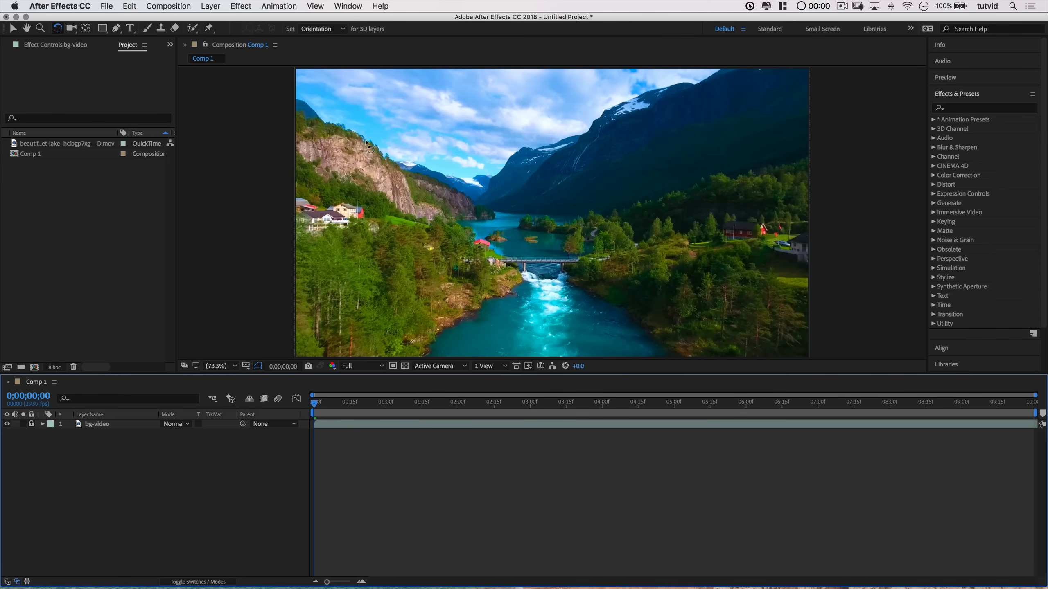
Step: Draw a circle over the middle of the composition with the Ellipse tool
left_click(15, 29)
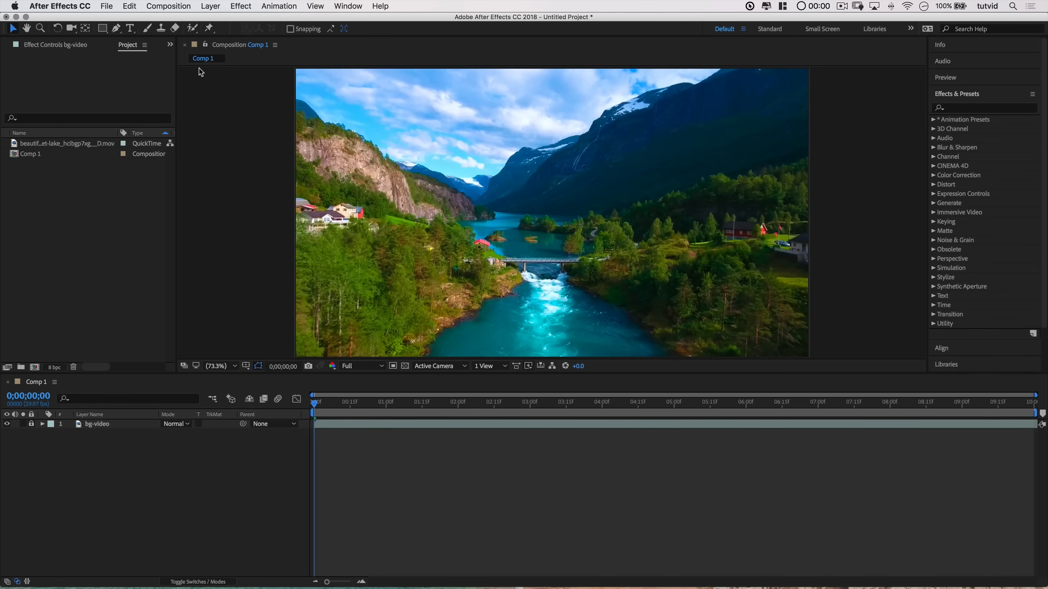
left_click(103, 30)
left_click_drag(104, 33, 139, 52)
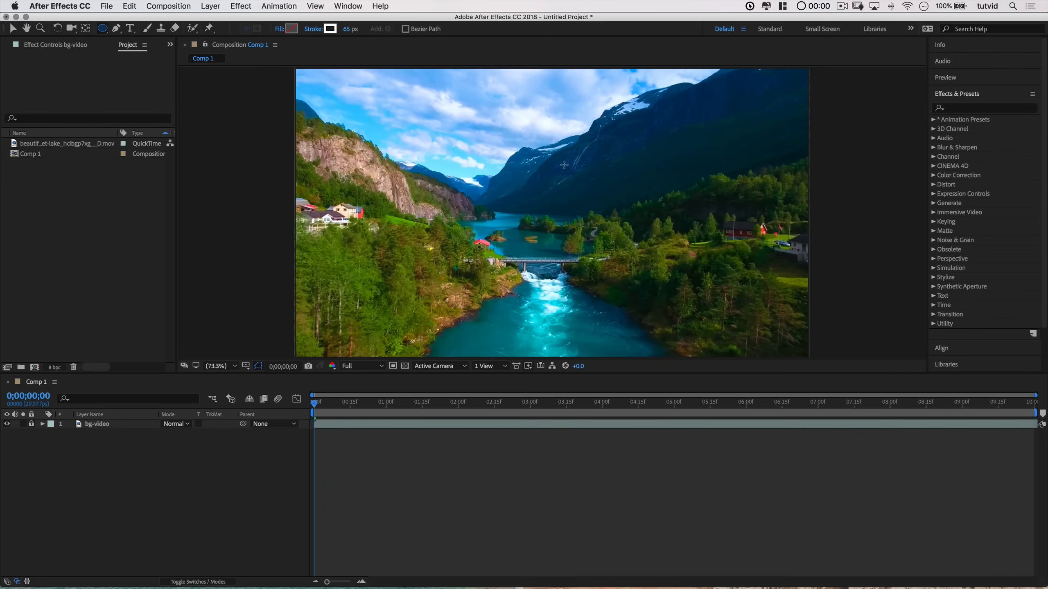
left_click_drag(420, 105, 644, 316)
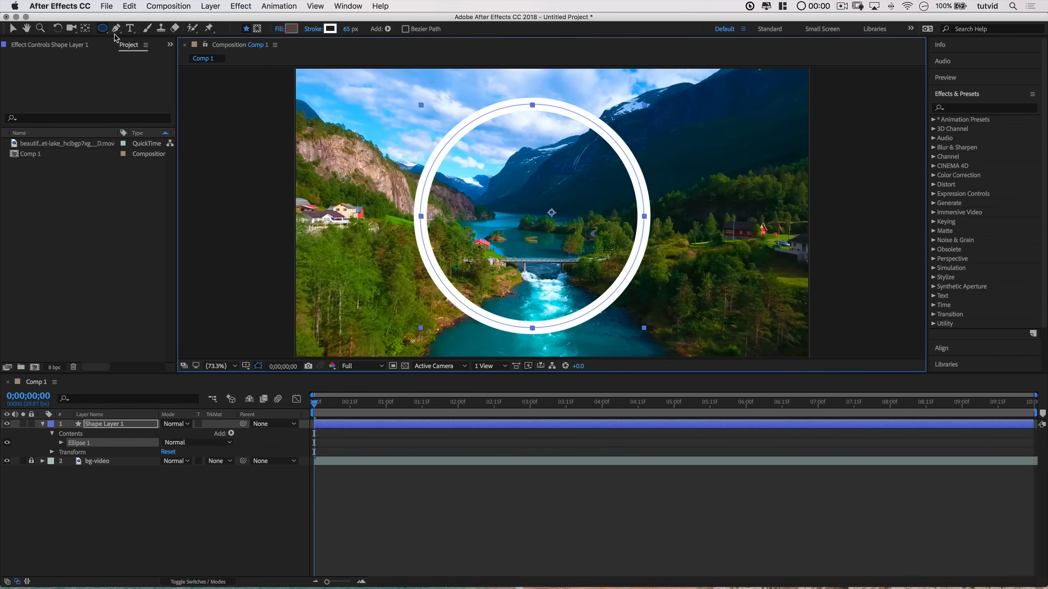
Step: Open the Align panel and center the circle horizontally and vertically relative to the composition
left_click(85, 29)
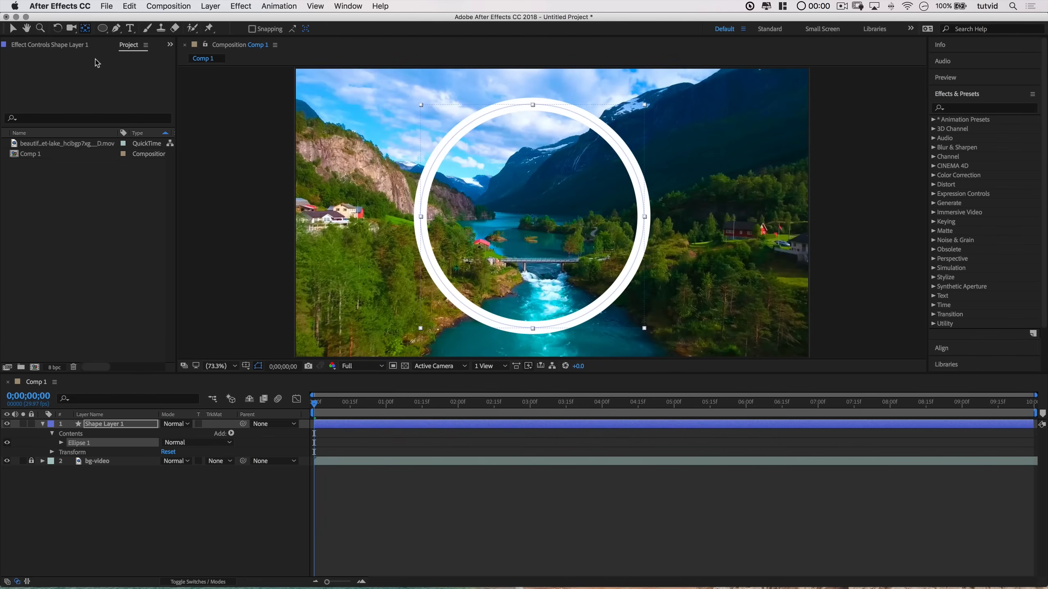
left_click(13, 28)
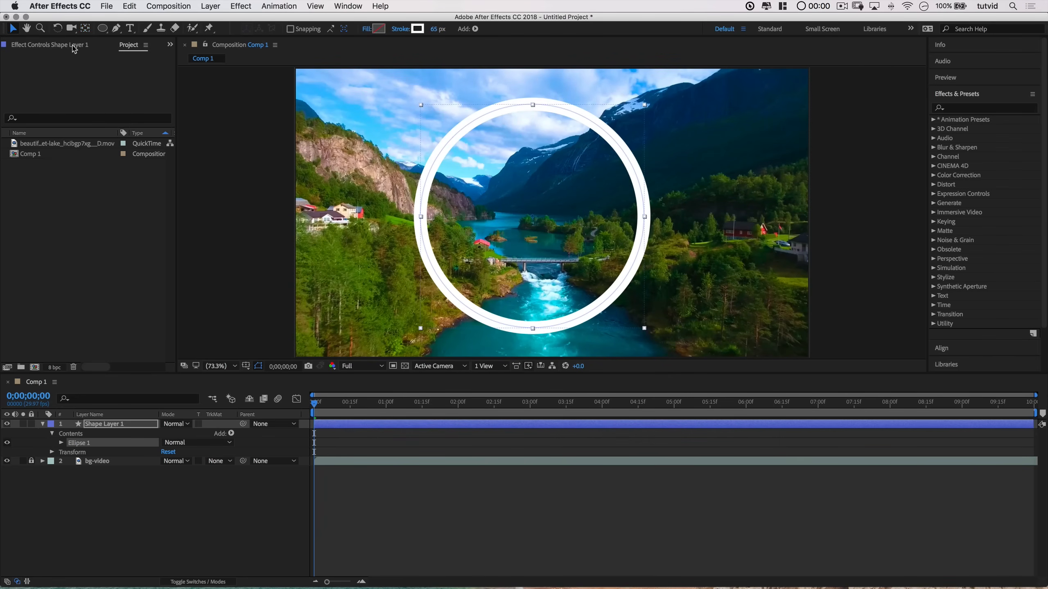
left_click(345, 4)
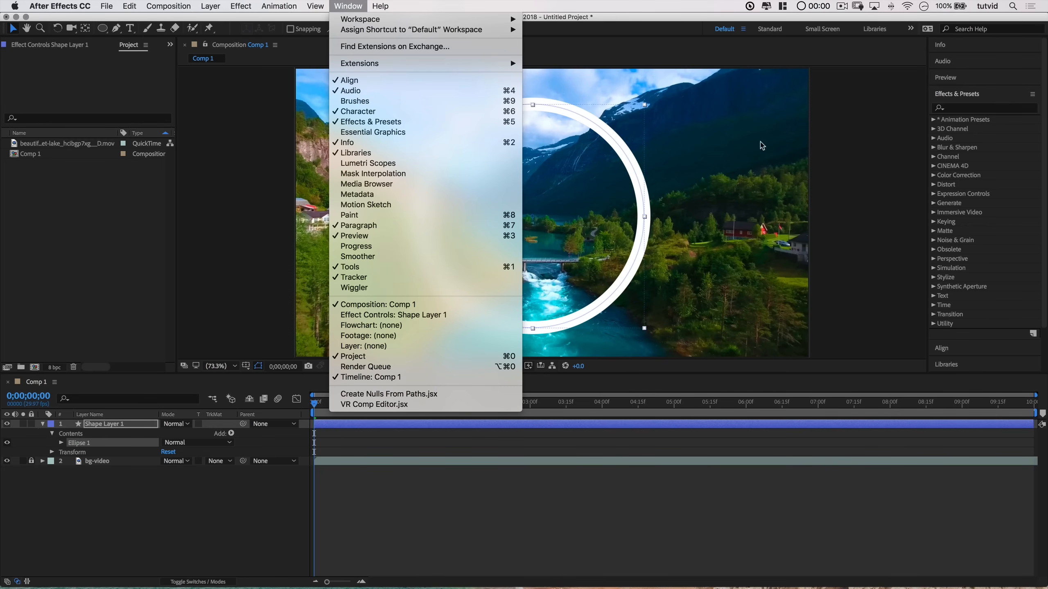
left_click(1003, 351)
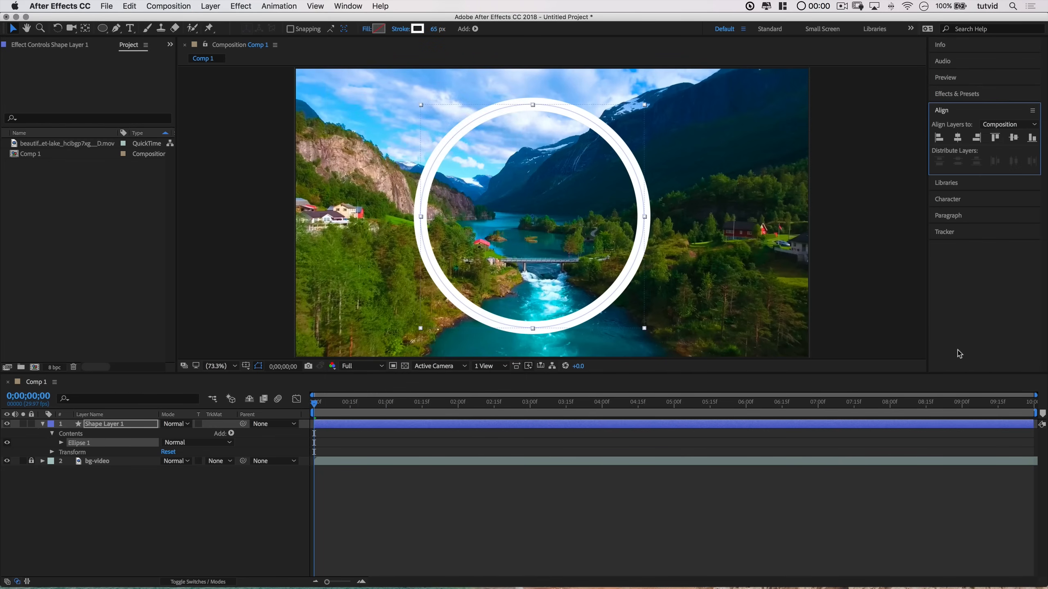
left_click(1000, 126)
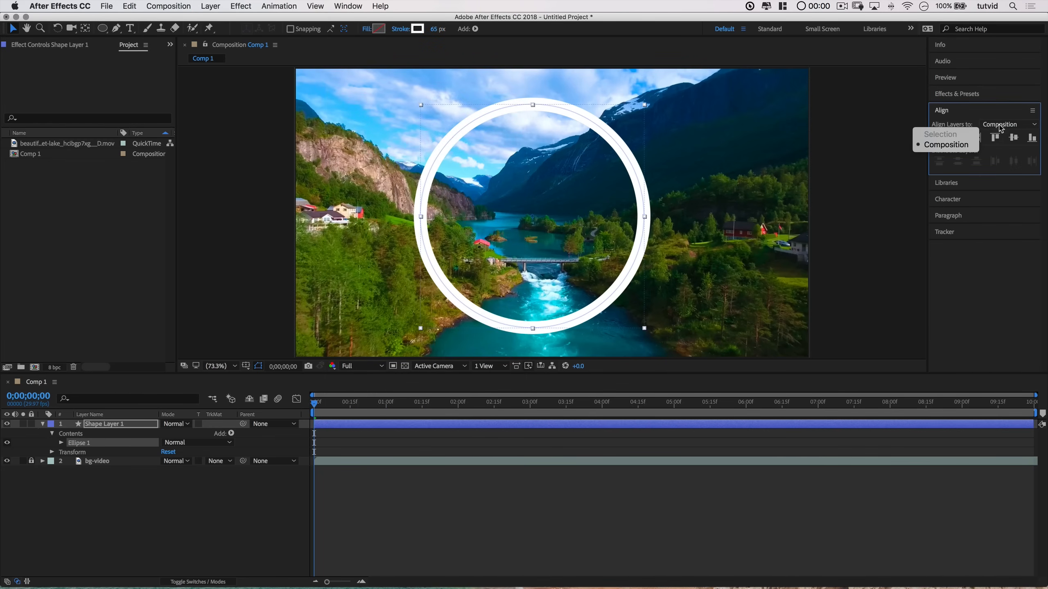
left_click(945, 145)
left_click(958, 138)
left_click(1014, 138)
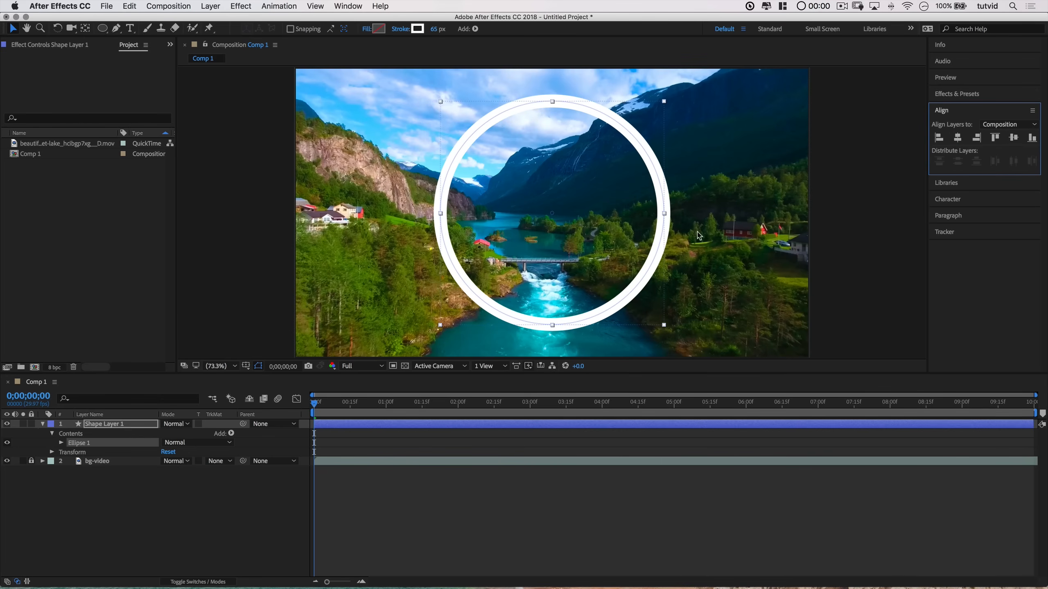
Step: Expand the shape layer's Ellipse 1 contents to show the Stroke 1 and Fill 1 properties
left_click(768, 262)
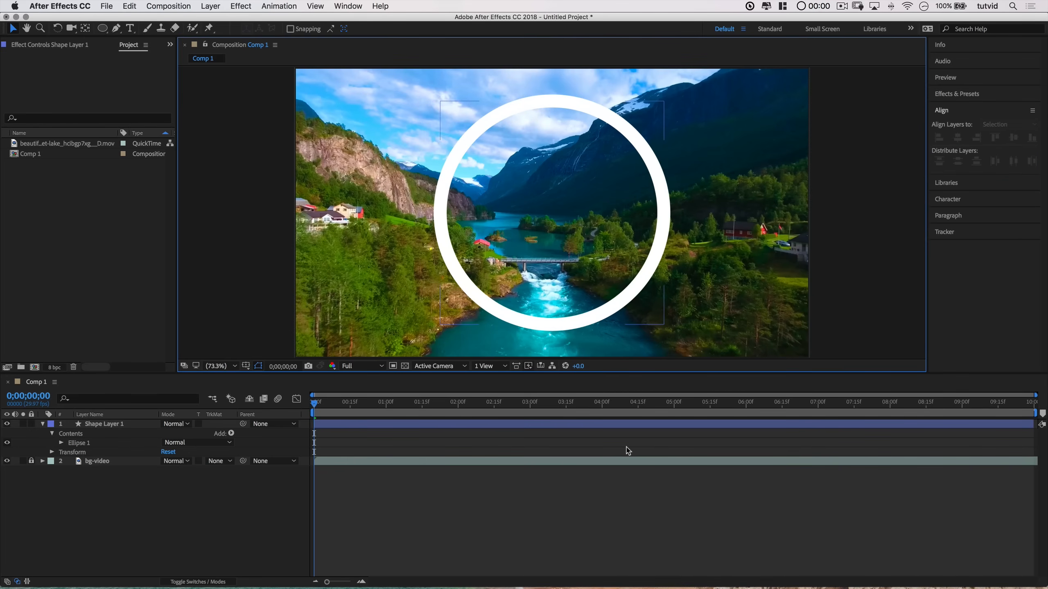
left_click(116, 425)
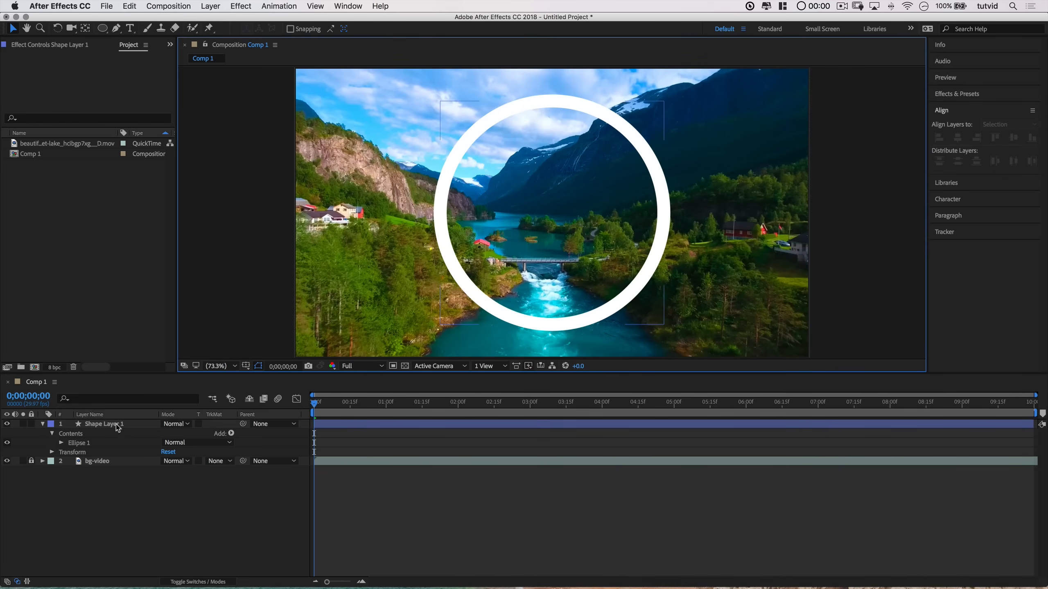
left_click(52, 434)
left_click(52, 434)
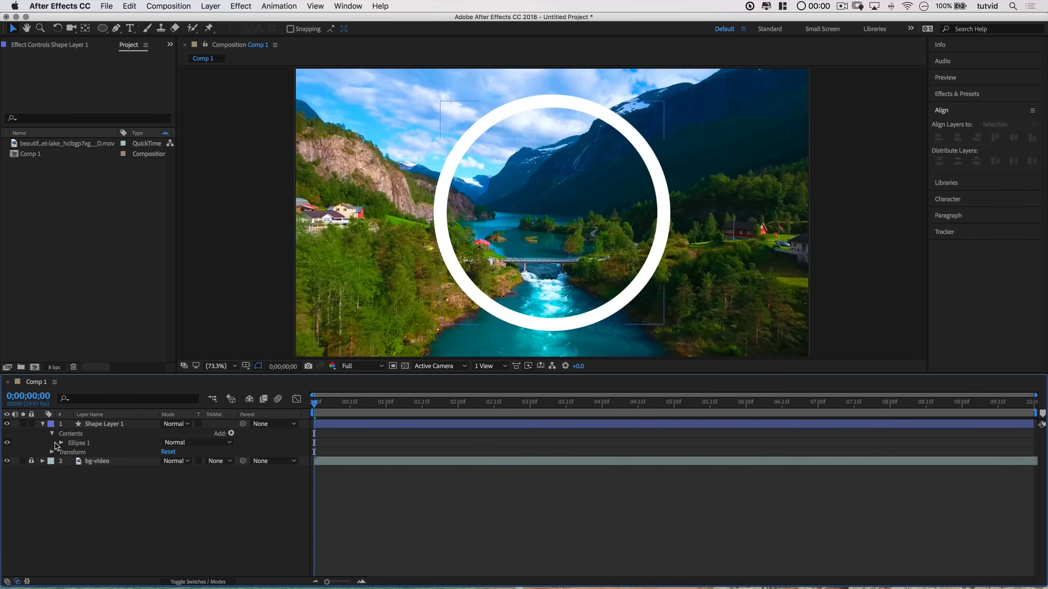
left_click(78, 443)
left_click(61, 443)
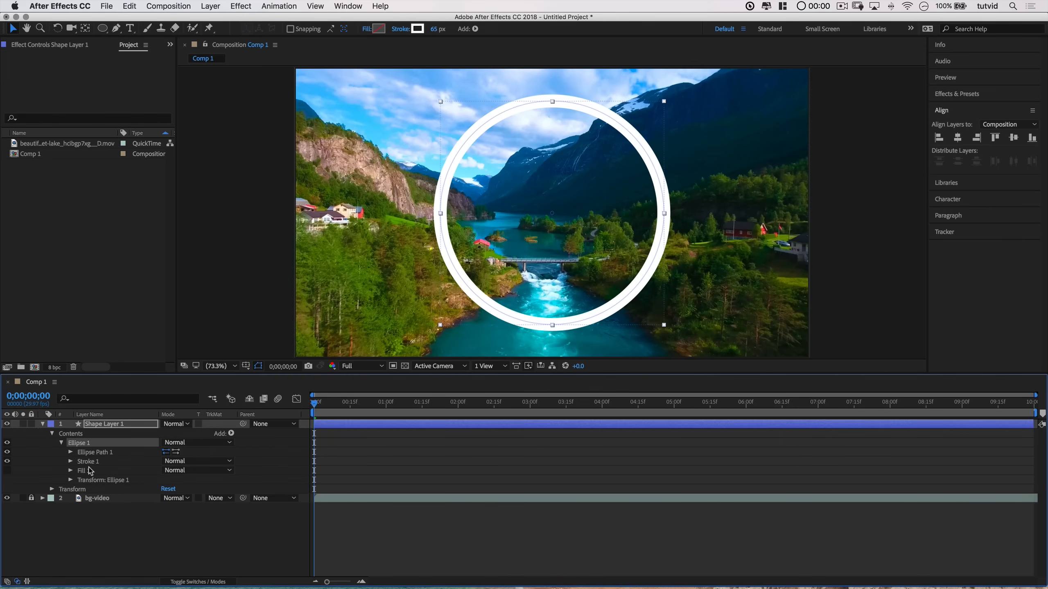
left_click(95, 453)
left_click(88, 462)
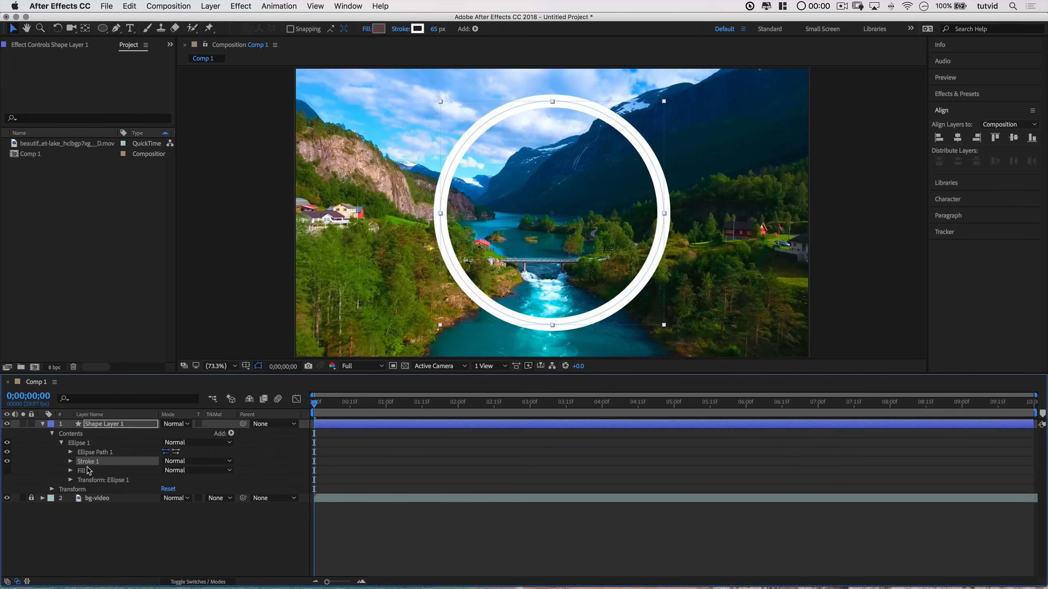
left_click(87, 471)
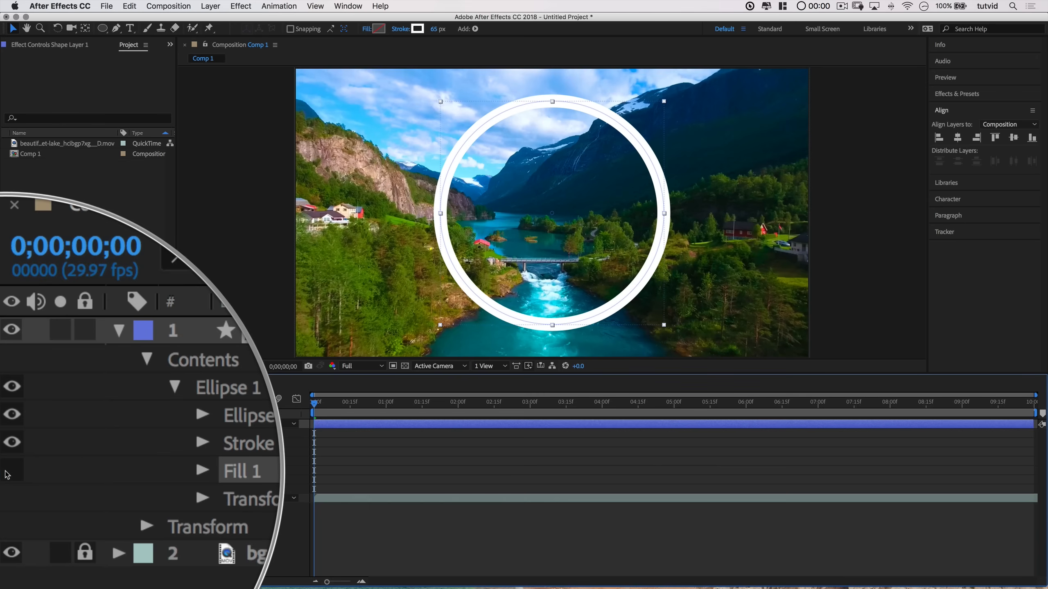
left_click(70, 471)
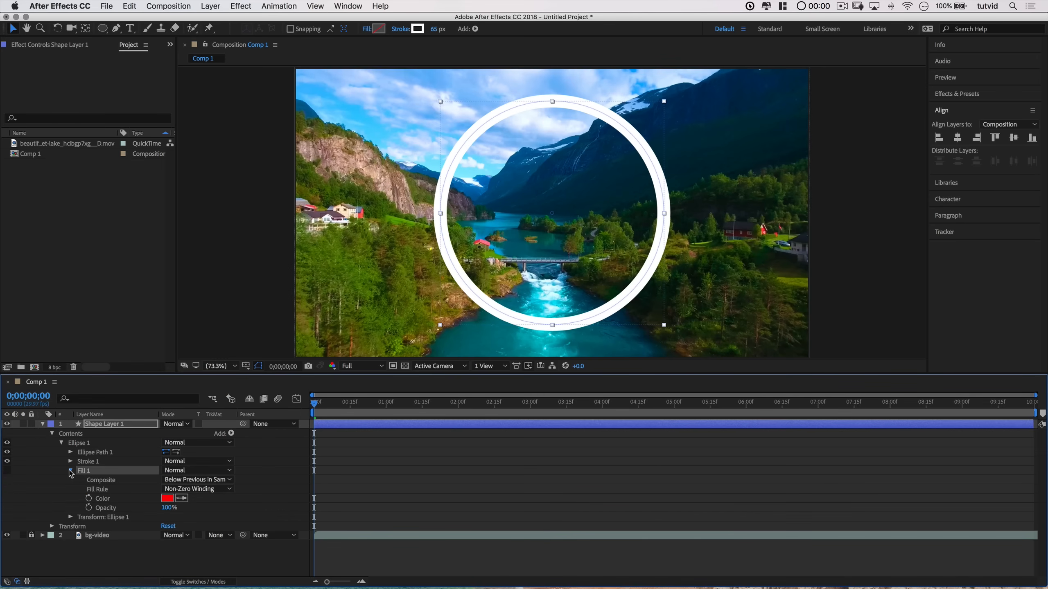
left_click(70, 471)
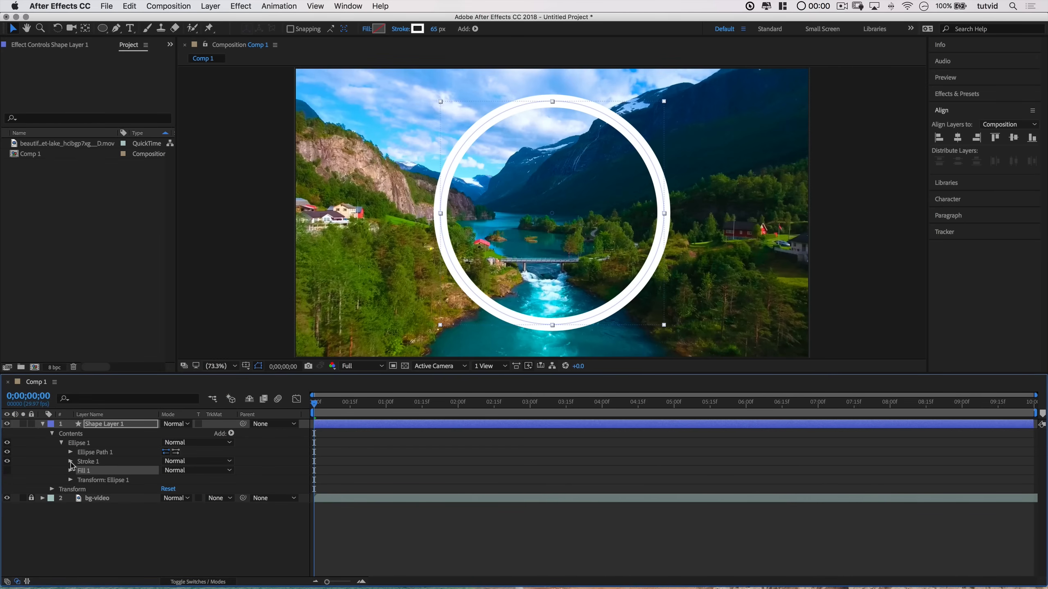
left_click(71, 462)
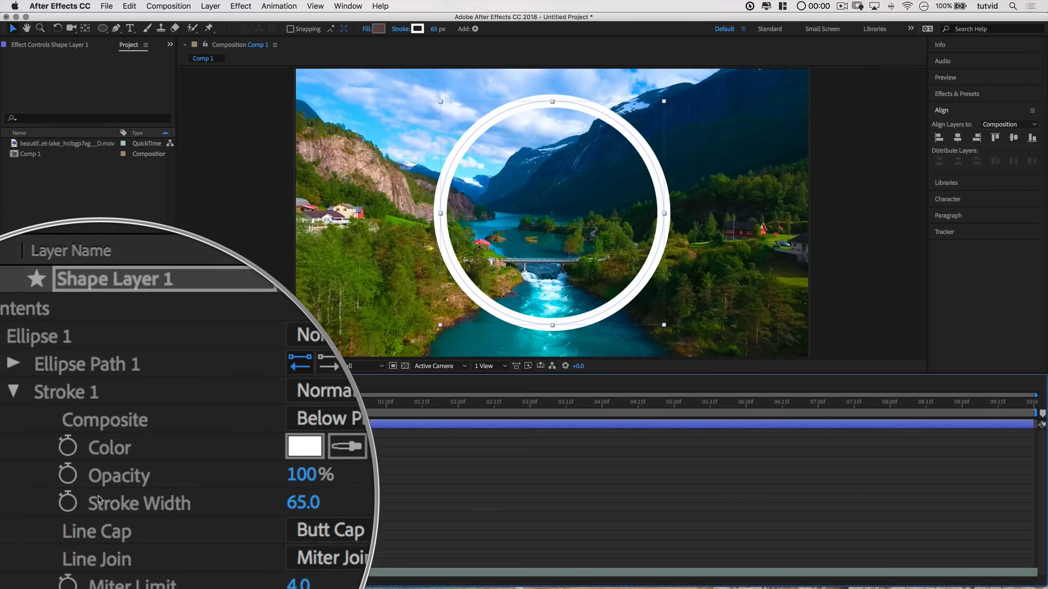
left_click(168, 500)
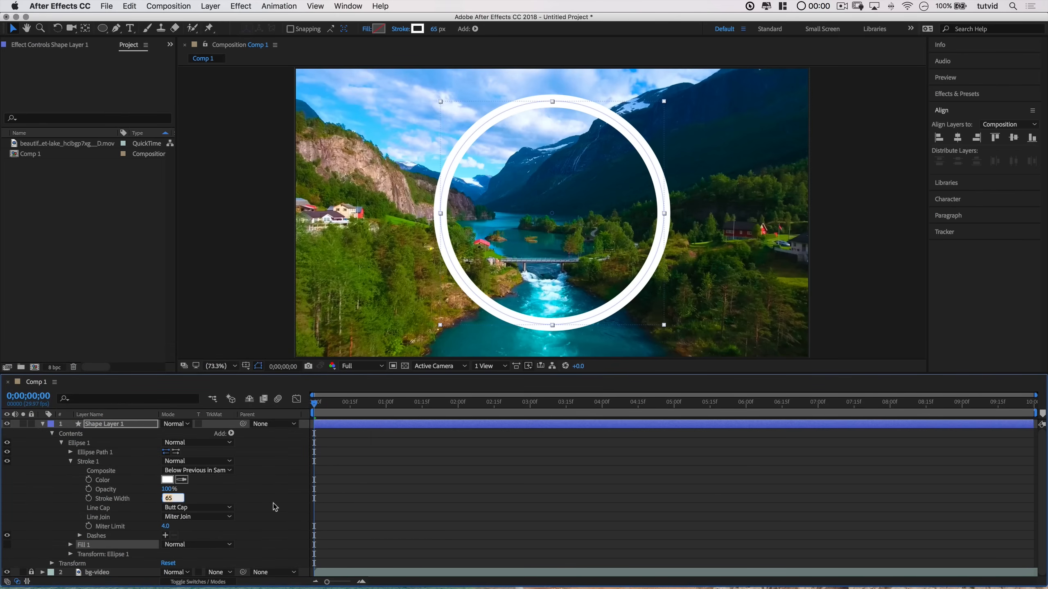
type("125")
key("Tab")
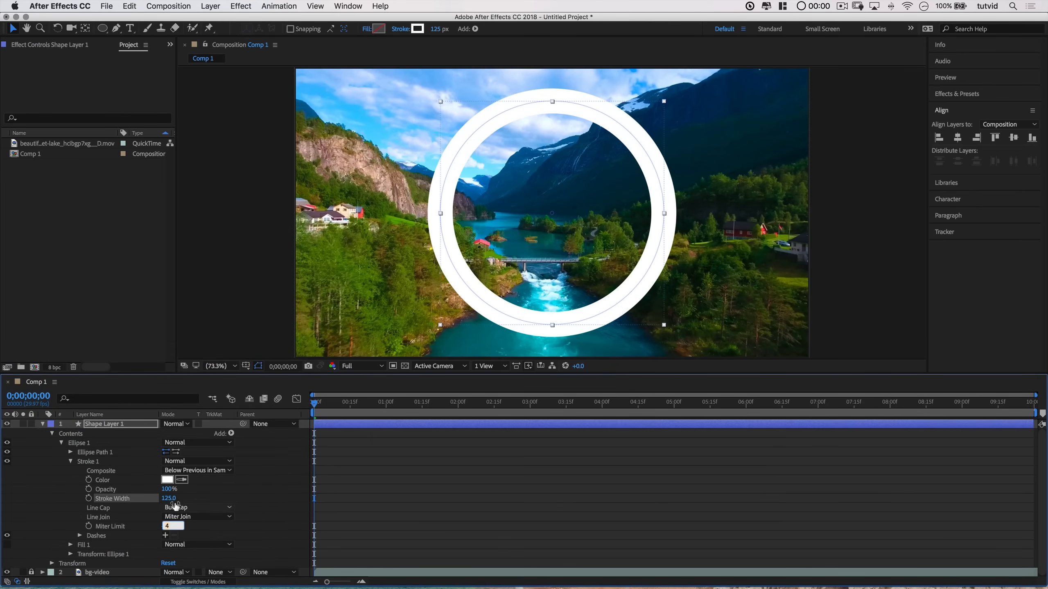
left_click(171, 500)
type("65")
key("Tab")
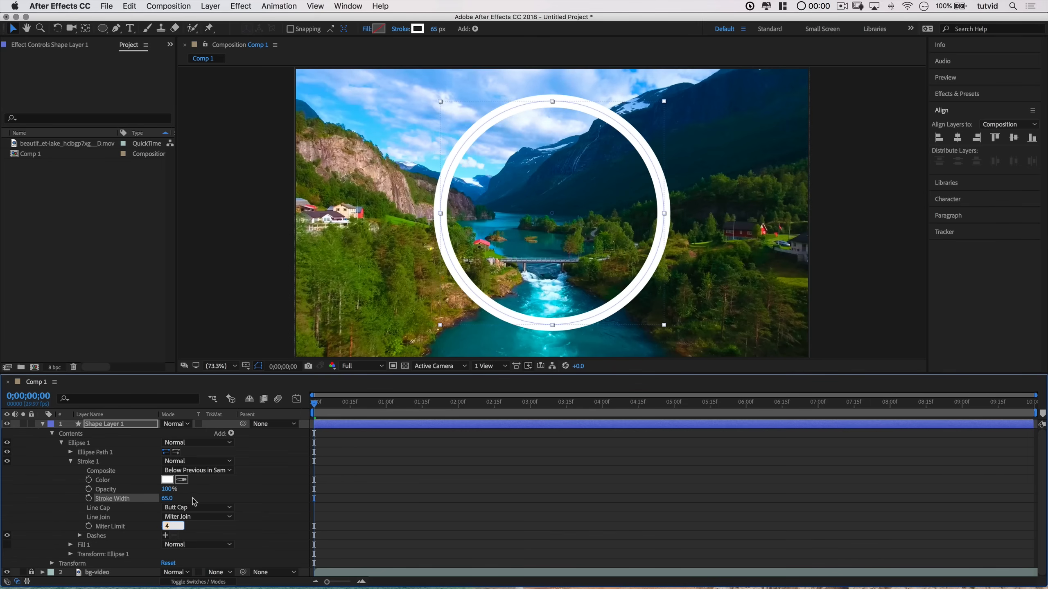
Step: Add an expression to the Stroke Width property and set it to 500
left_click(194, 503)
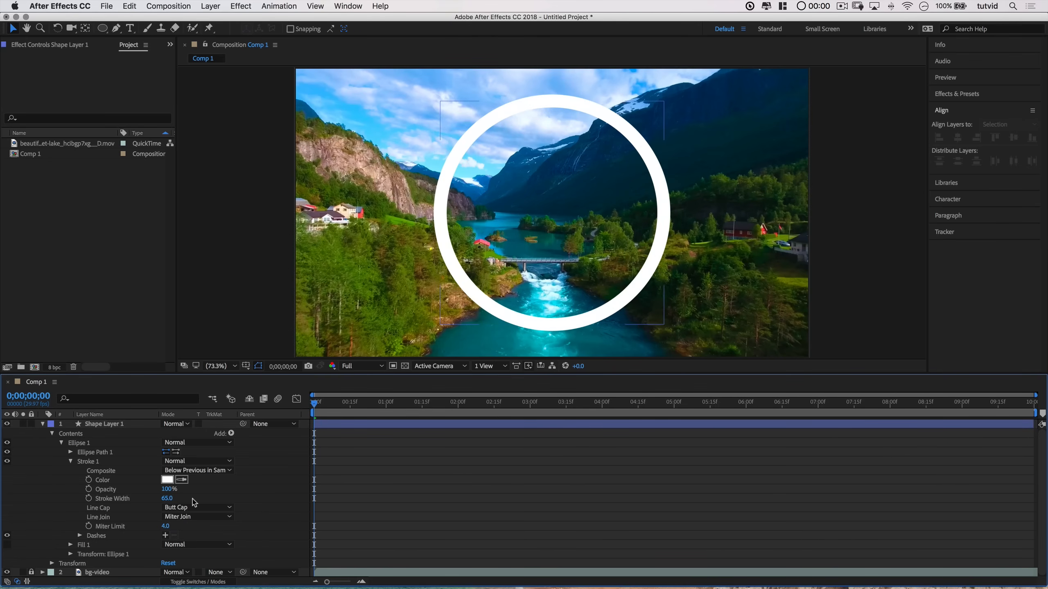
left_click(89, 500, "alt")
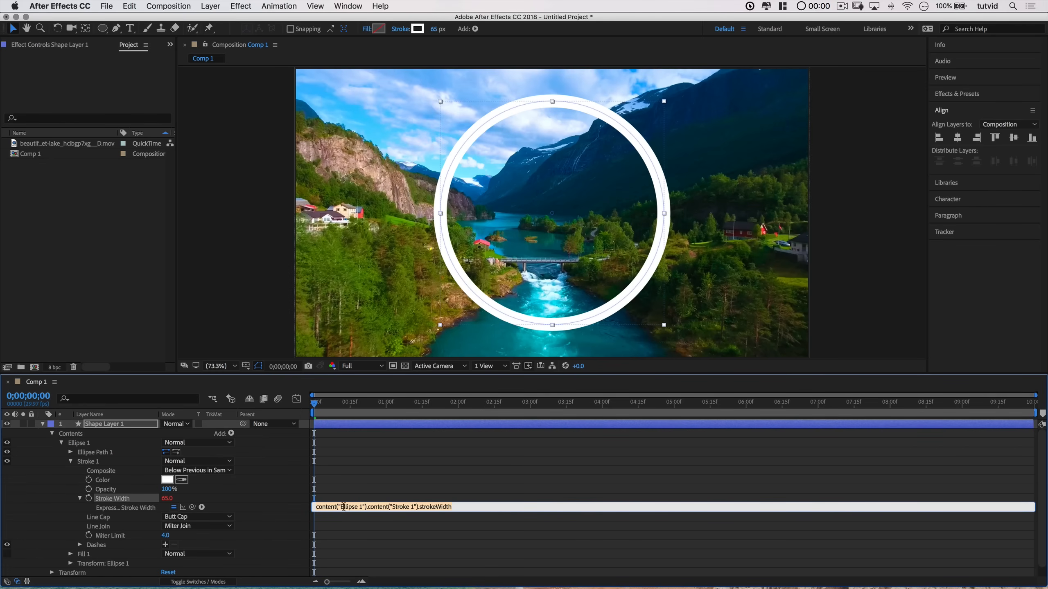
key("BackSpace")
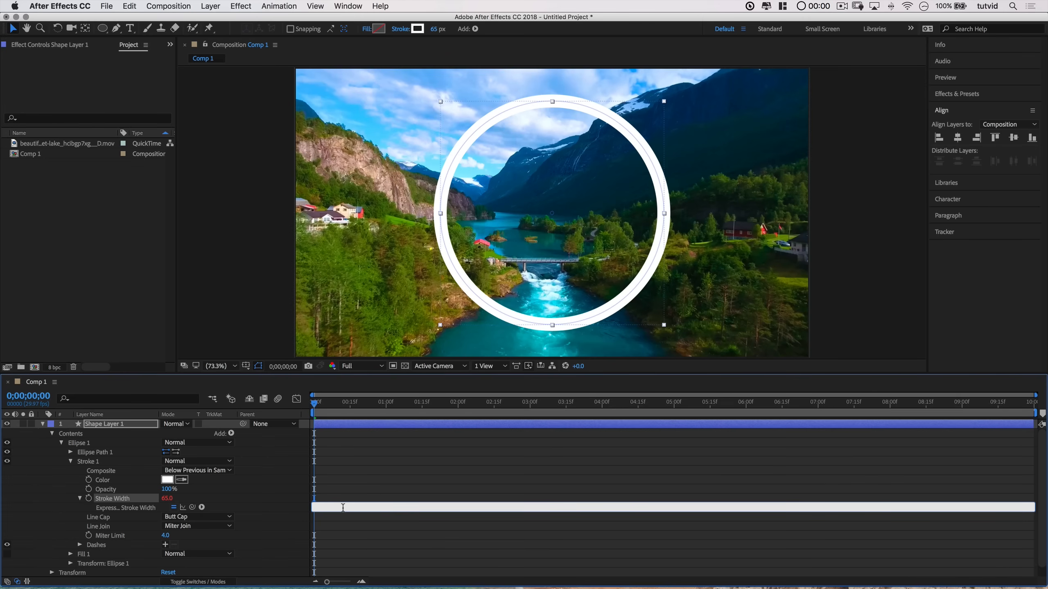
type("500")
left_click(363, 524)
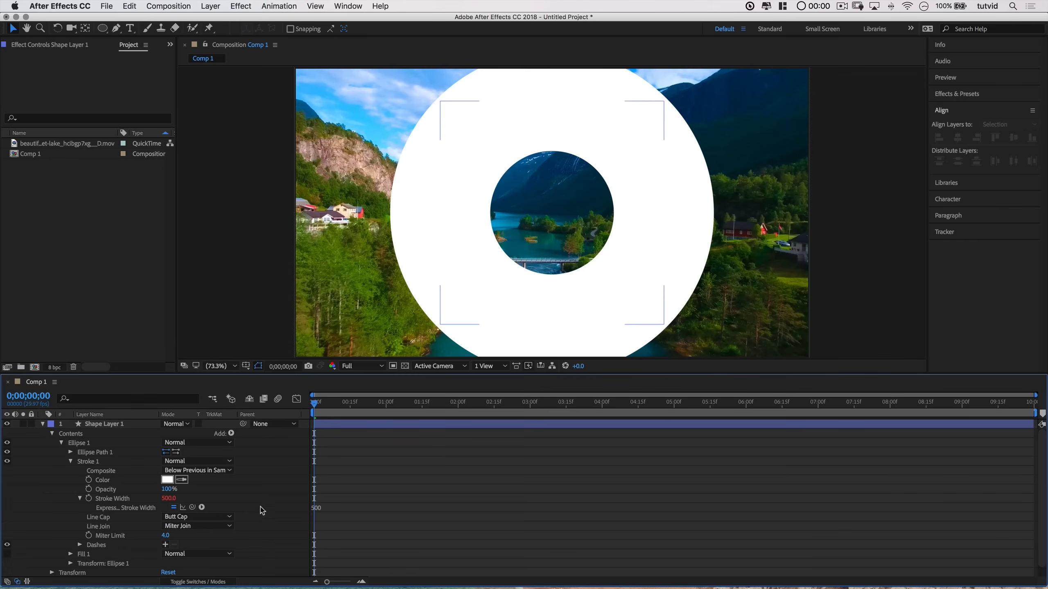
Step: Change the stroke width expression to 500+50
left_click(331, 506)
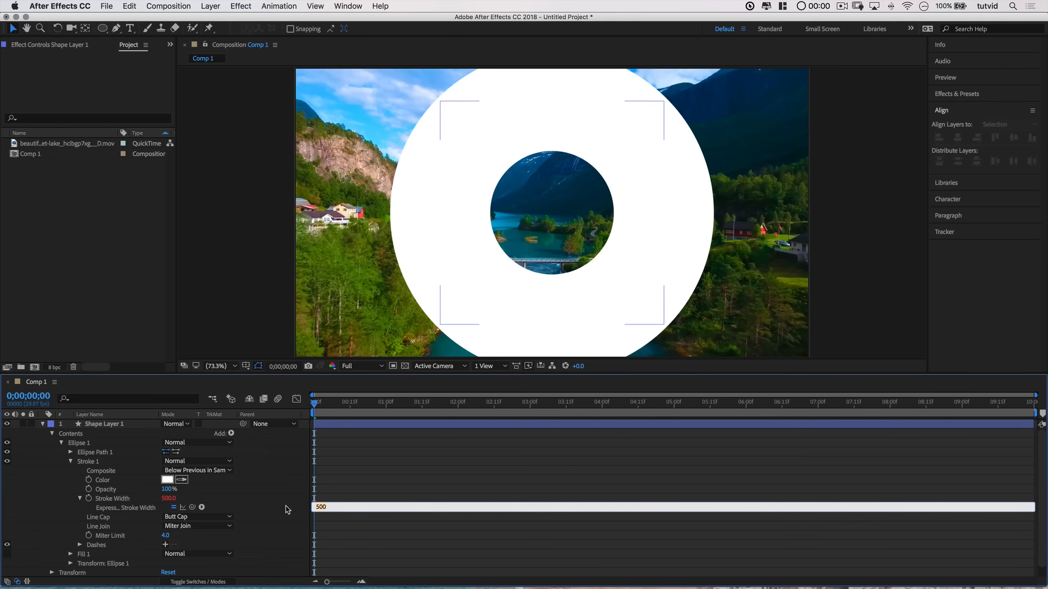
left_click(333, 507)
type("+50")
left_click(387, 521)
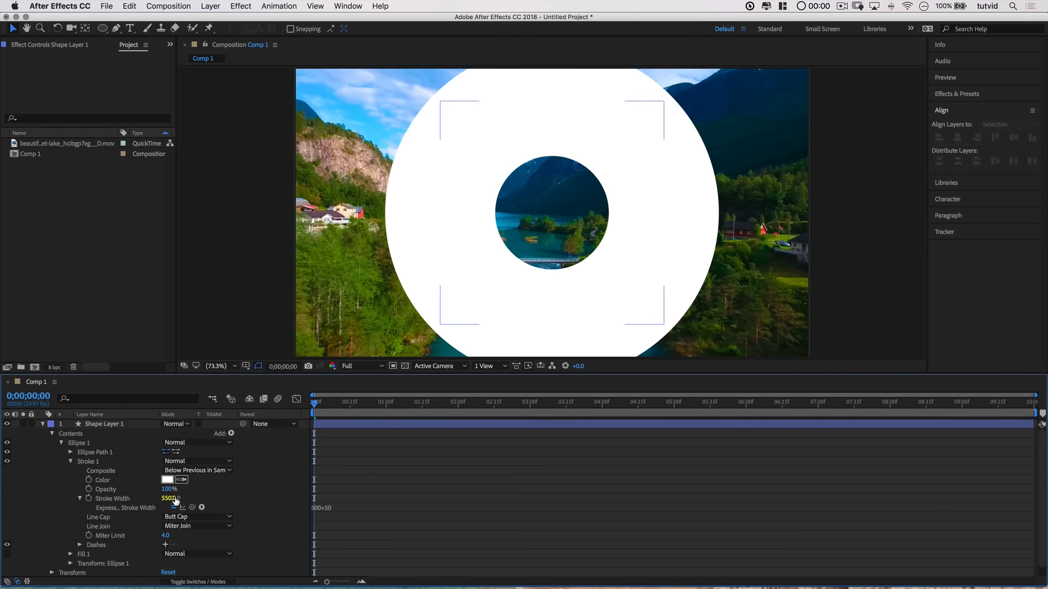
Step: Replace the stroke width expression with time
left_click(329, 510)
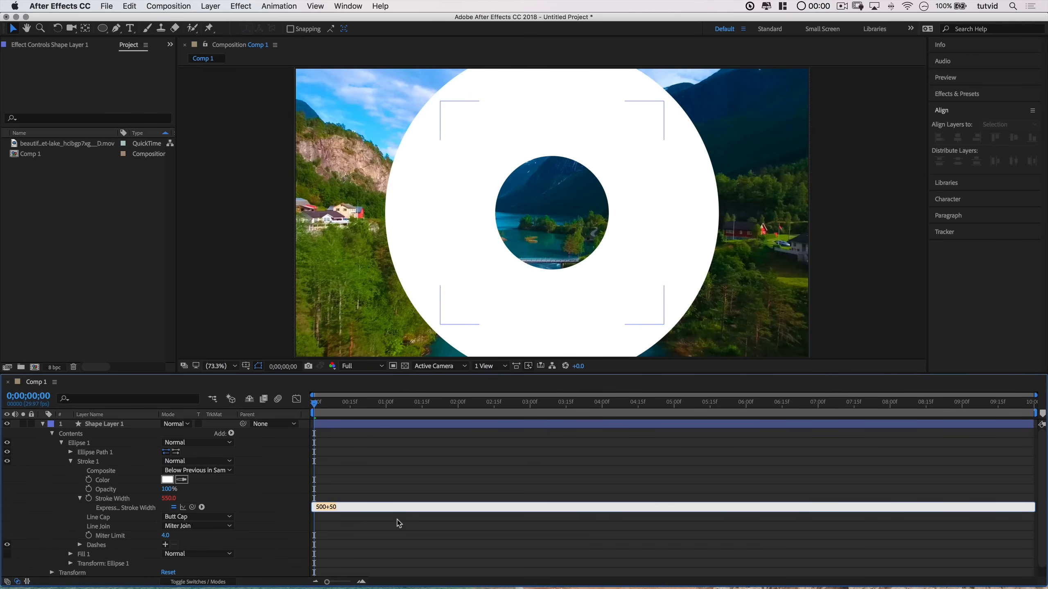
key("super+a")
type("time")
left_click(346, 519)
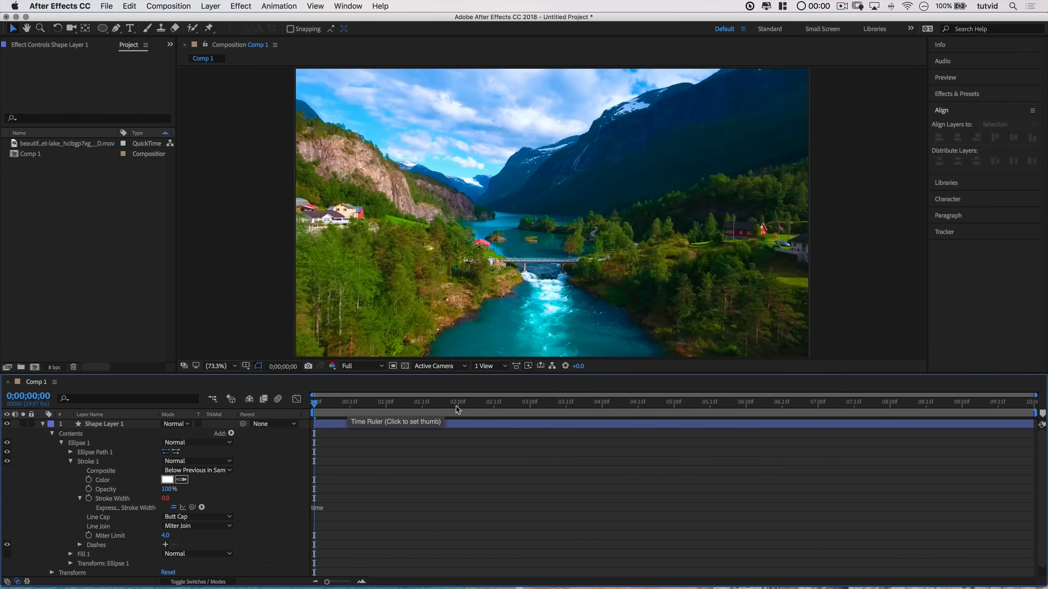
Step: Scrub the timeline to preview the stroke width changing over time
left_click(387, 408)
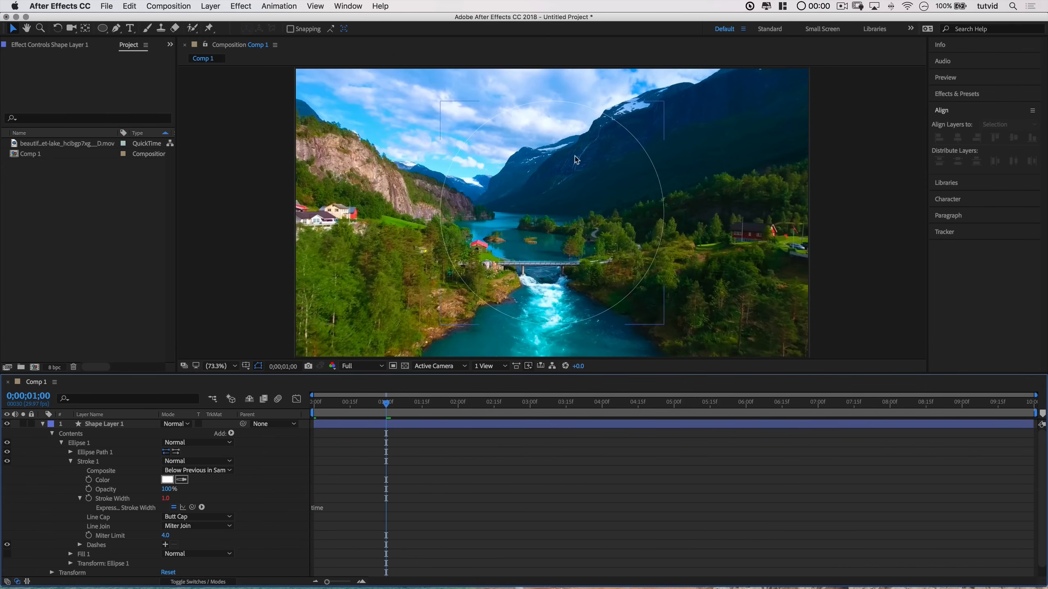
left_click(675, 407)
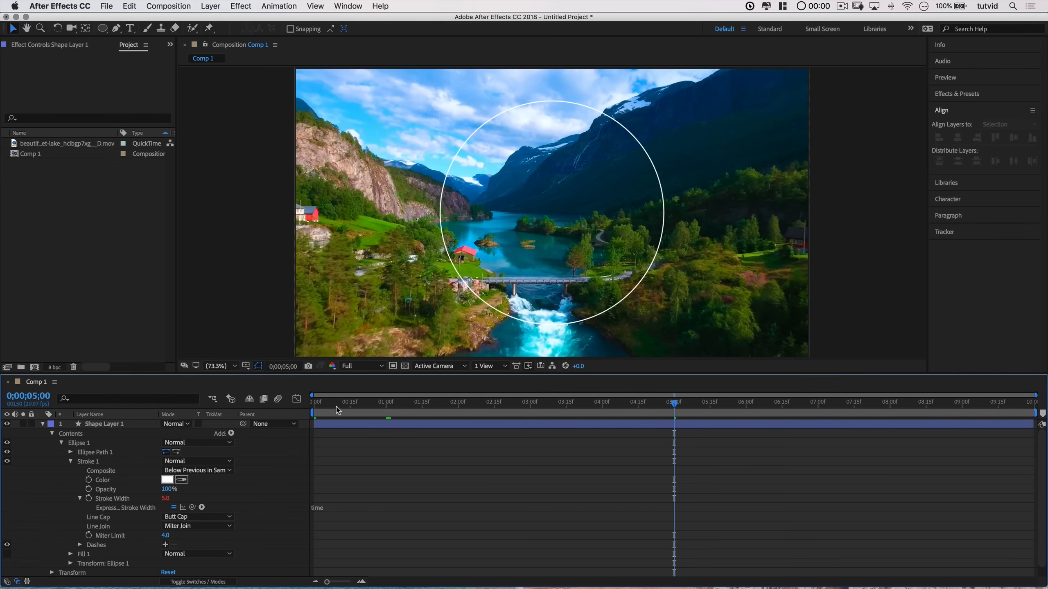
left_click_drag(337, 408, 292, 410)
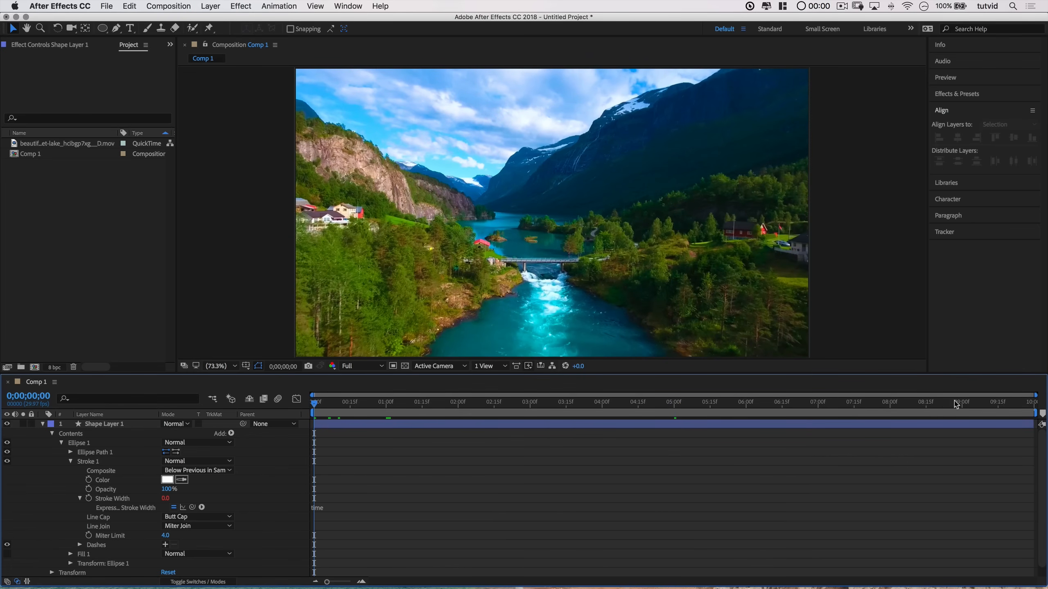
Step: Change the stroke width expression to time*7
left_click(324, 508)
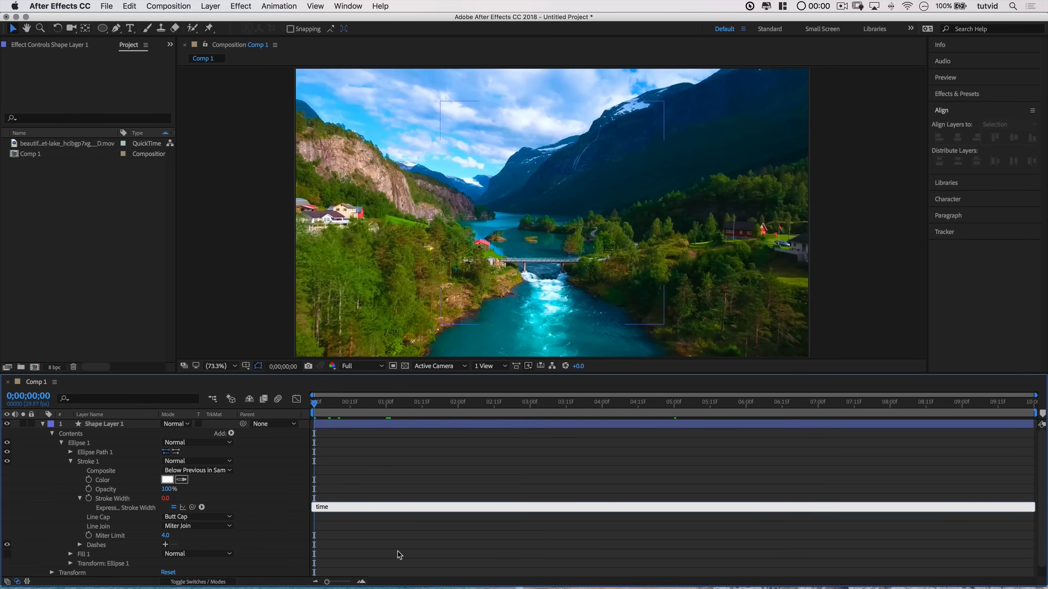
type("+")
left_click(365, 528)
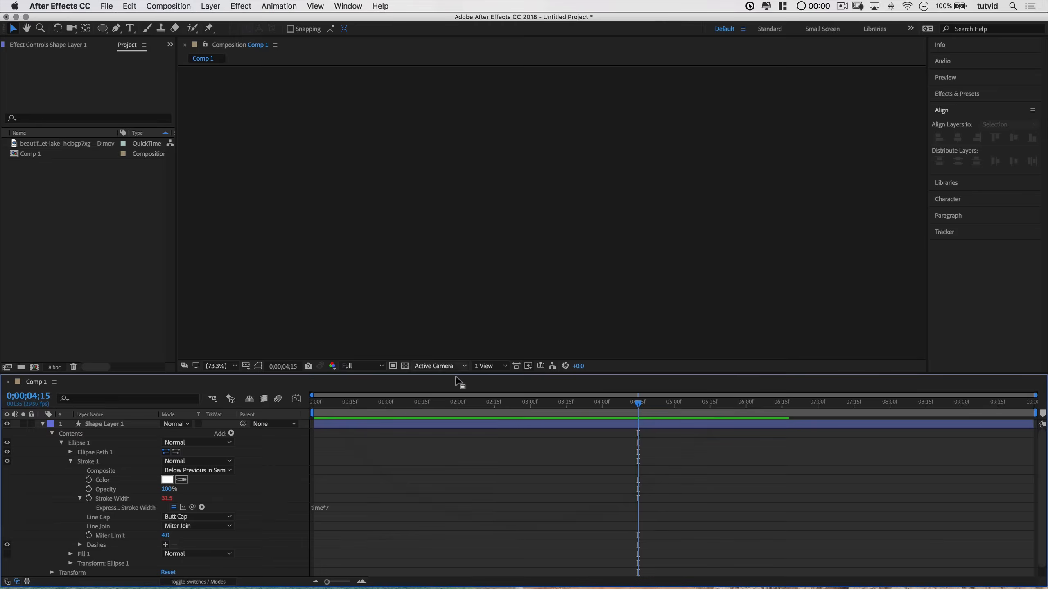
Step: Replace the stroke width expression with random(100); and play back the composition to preview it
left_click_drag(321, 405, 313, 405)
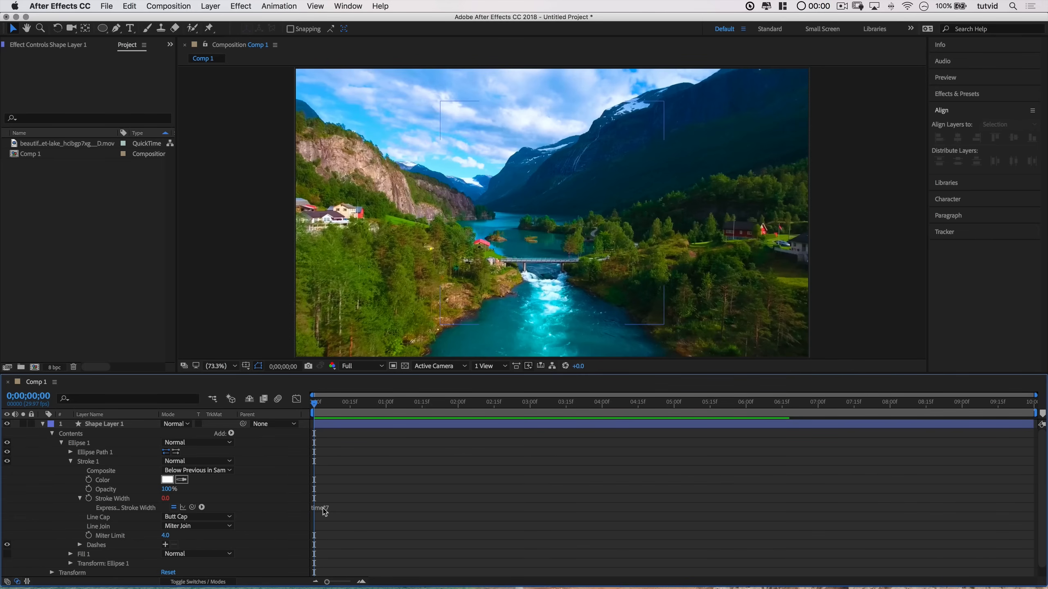
left_click(324, 510)
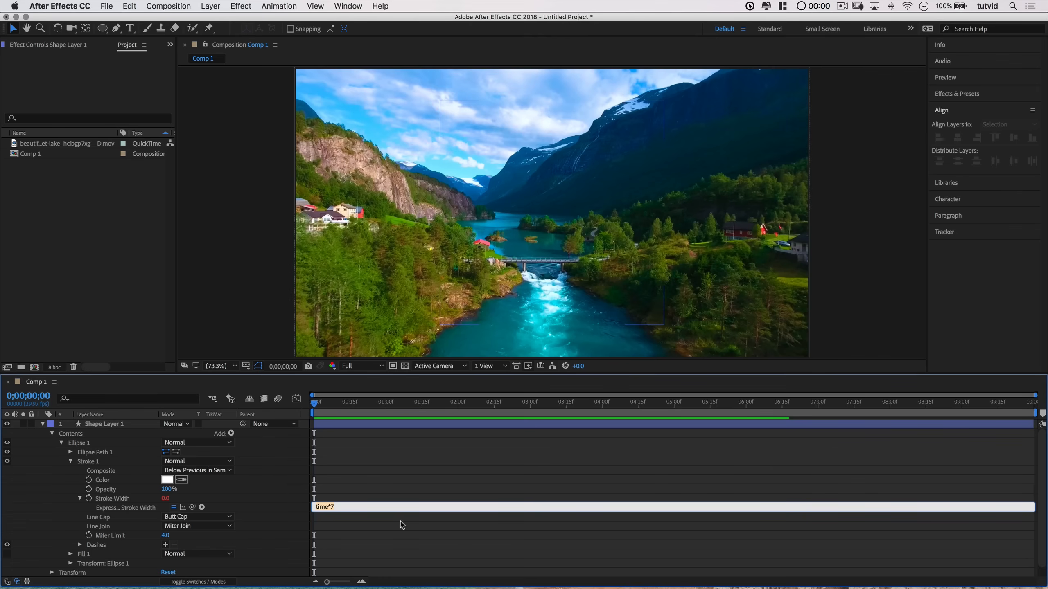
key("super+a")
type("ran")
left_click(372, 518)
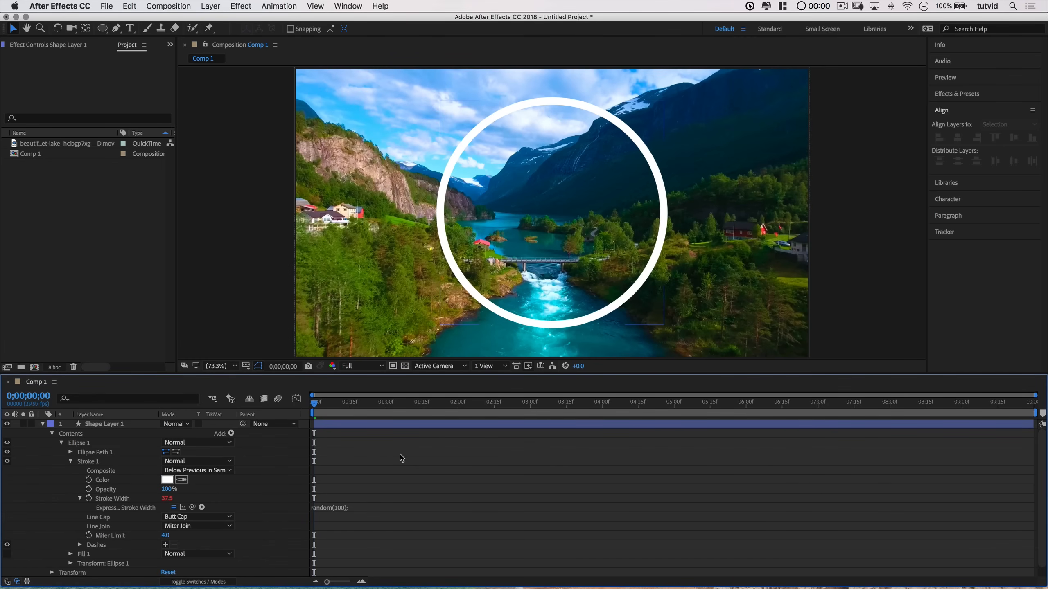
key("space")
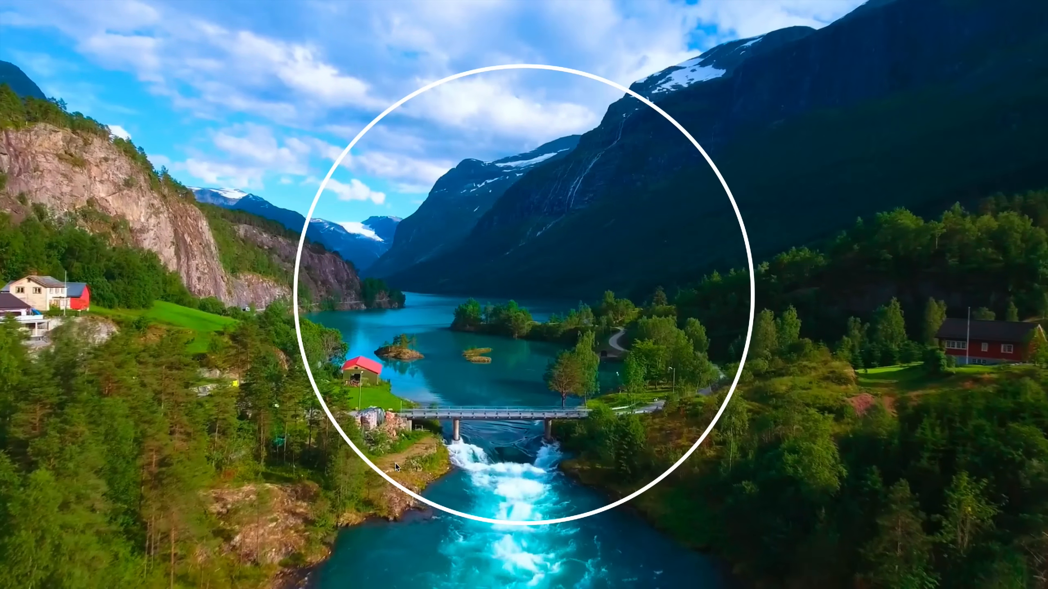
key("space")
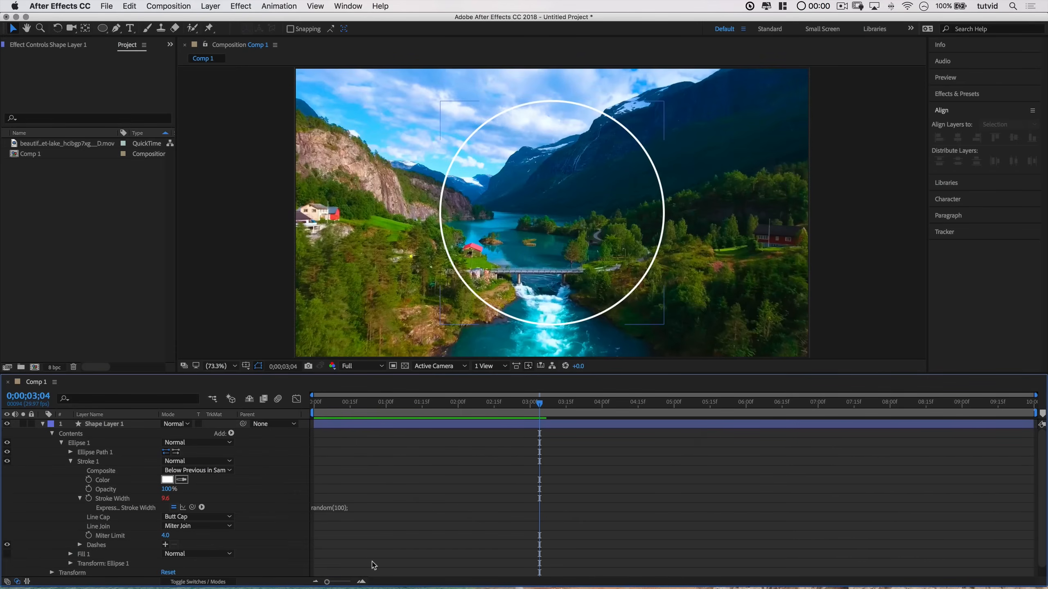
Step: Delete the expression from the stroke width property
left_click(323, 509)
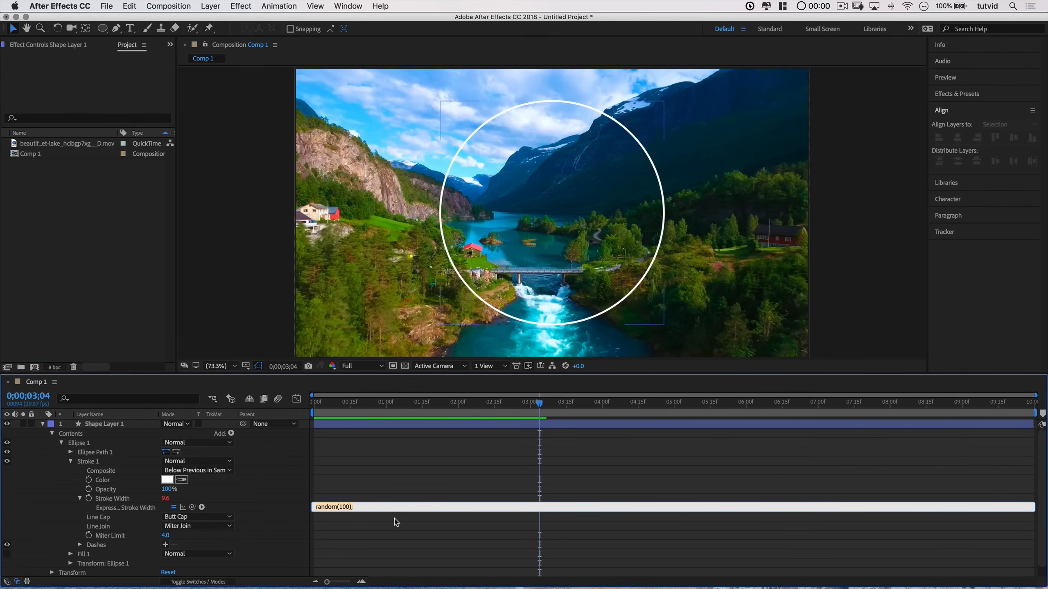
key("BackSpace")
left_click(246, 507)
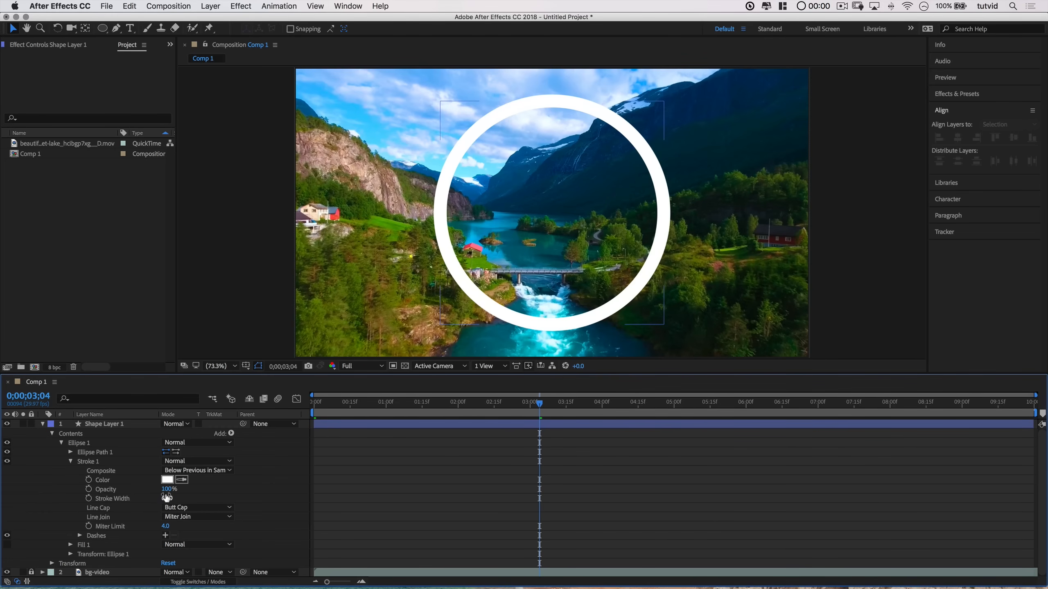
Step: Collapse the shape layer and add a new Null Object layer to the composition
left_click(43, 424)
left_click(122, 449)
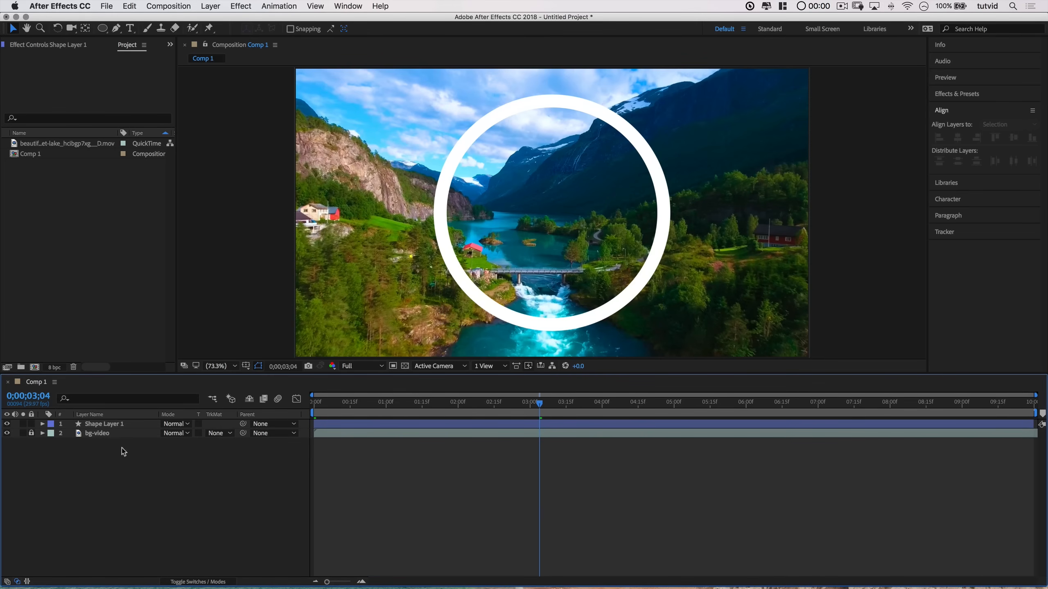
right_click(124, 481)
mouse_move(240, 467)
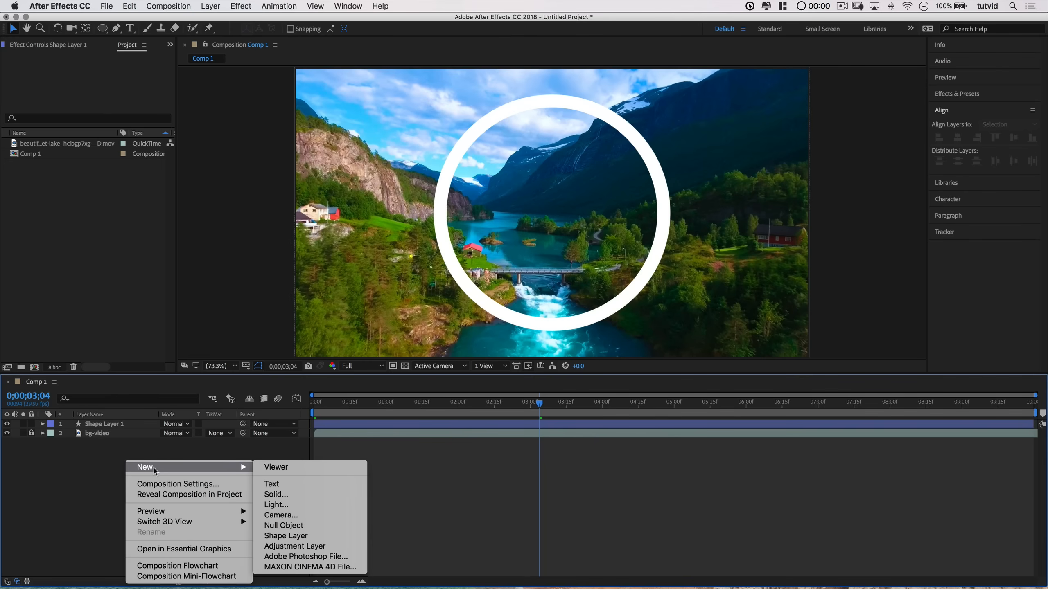
left_click(274, 528)
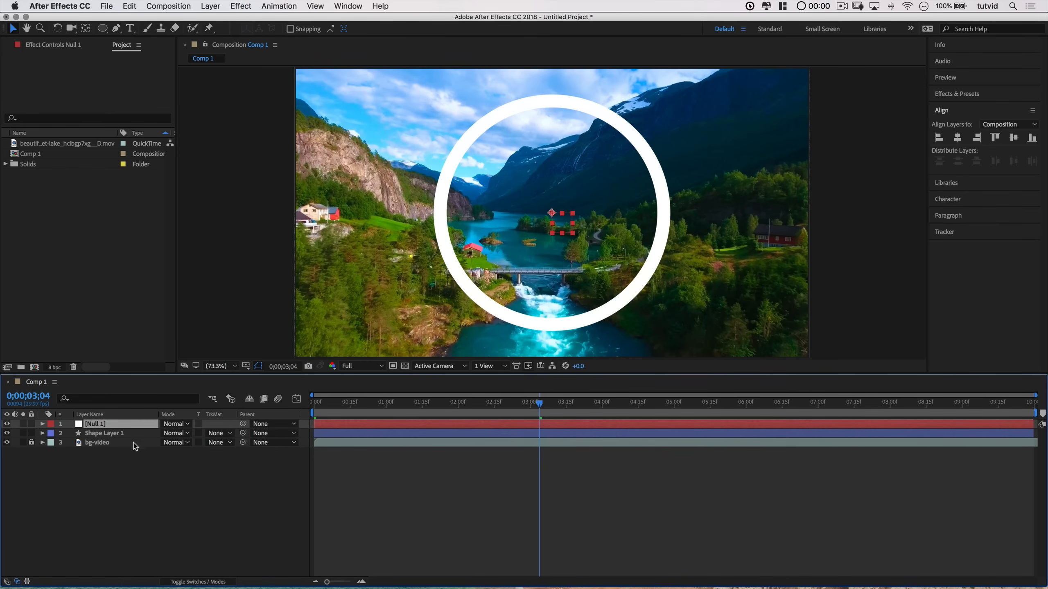
Step: Rename the null layer as Controler
left_click(93, 433)
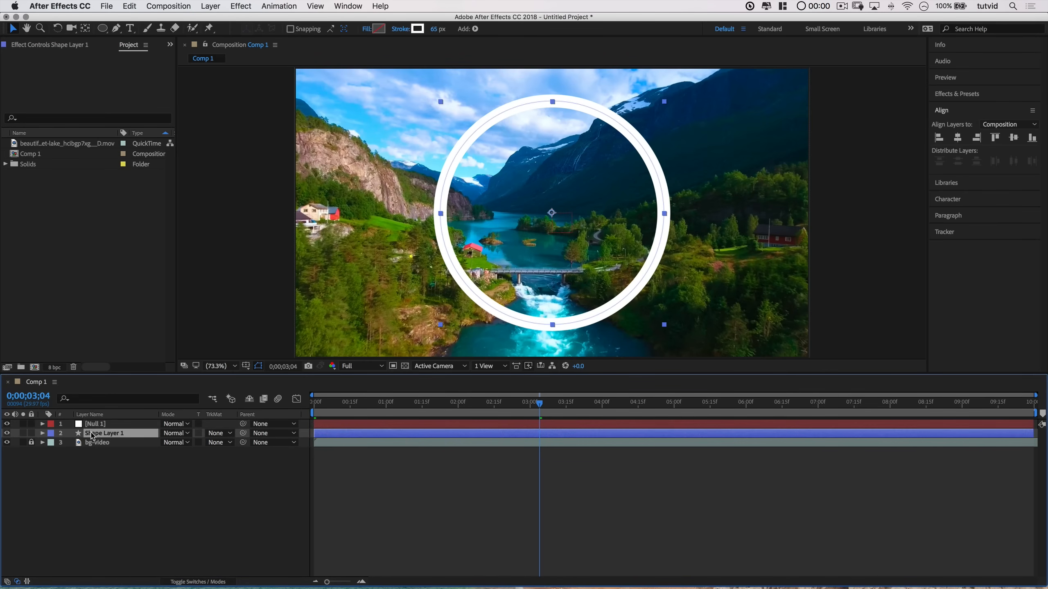
left_click(96, 425)
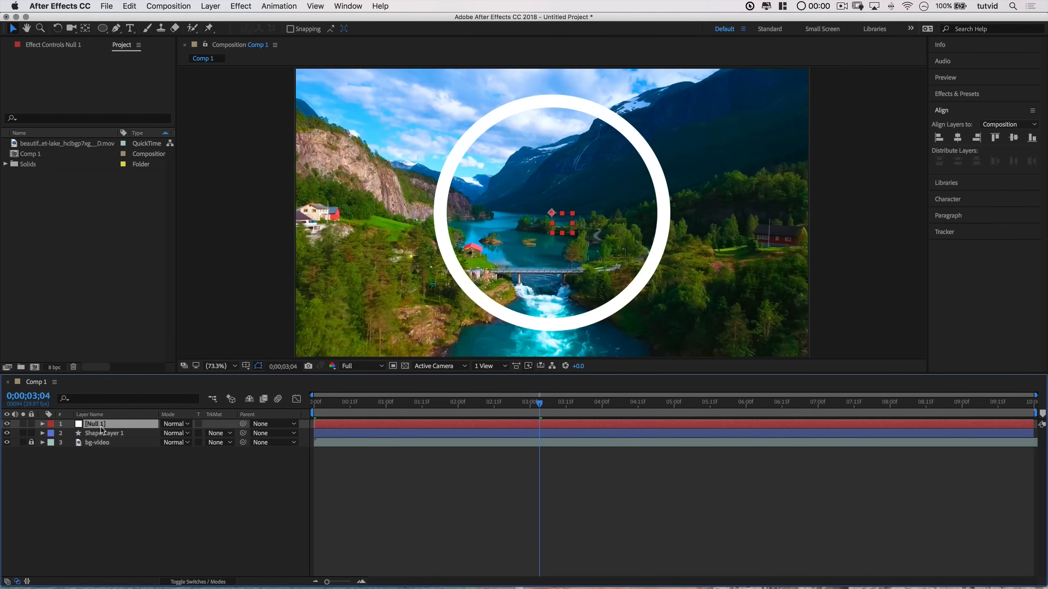
right_click(102, 429)
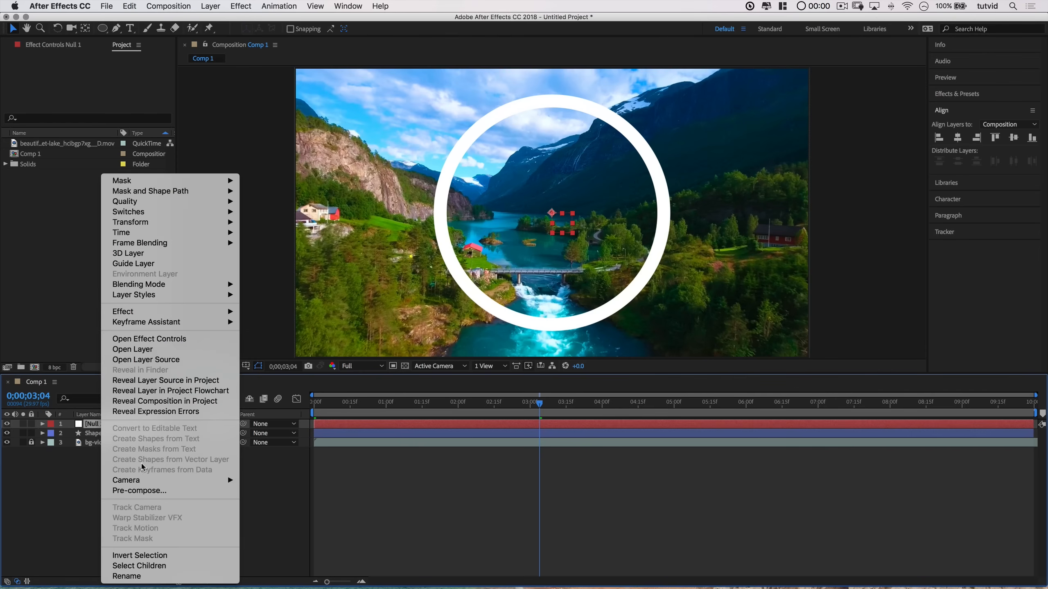
left_click(135, 580)
type("Controler")
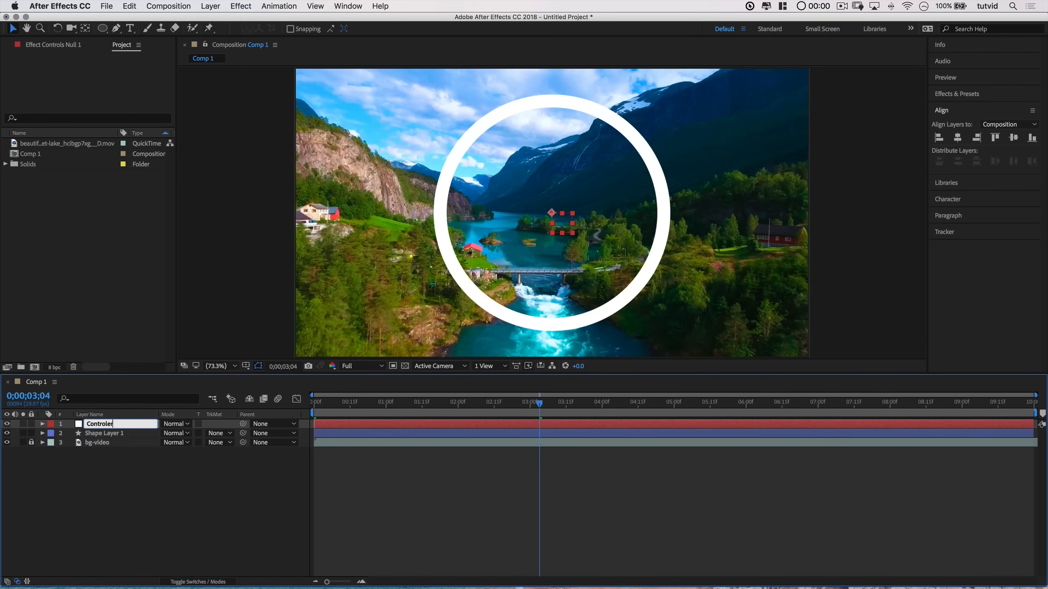
key("Return")
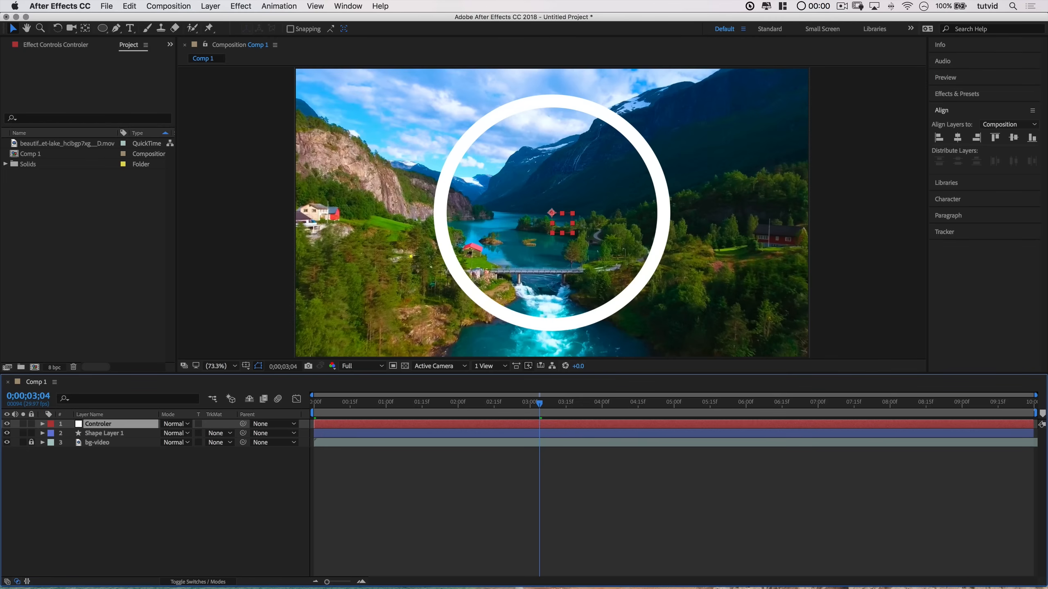
Step: Rename the null layer as Controls
right_click(106, 424)
left_click(134, 578)
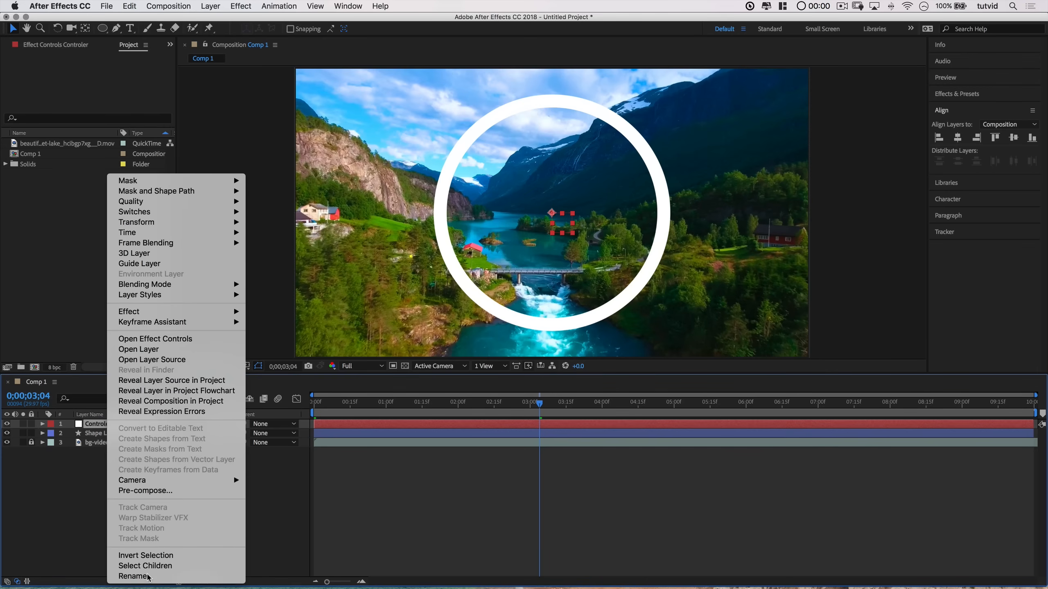
type("Controls")
key("Return")
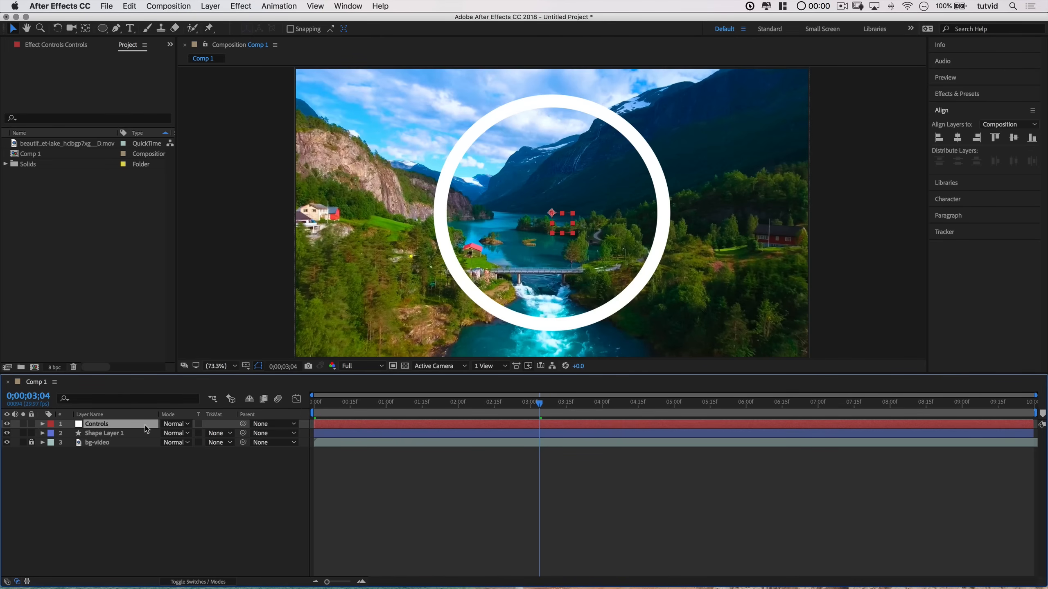
Step: Search Effects & Presets for Slider and apply Slider Control to the Controls layer
left_click(957, 93)
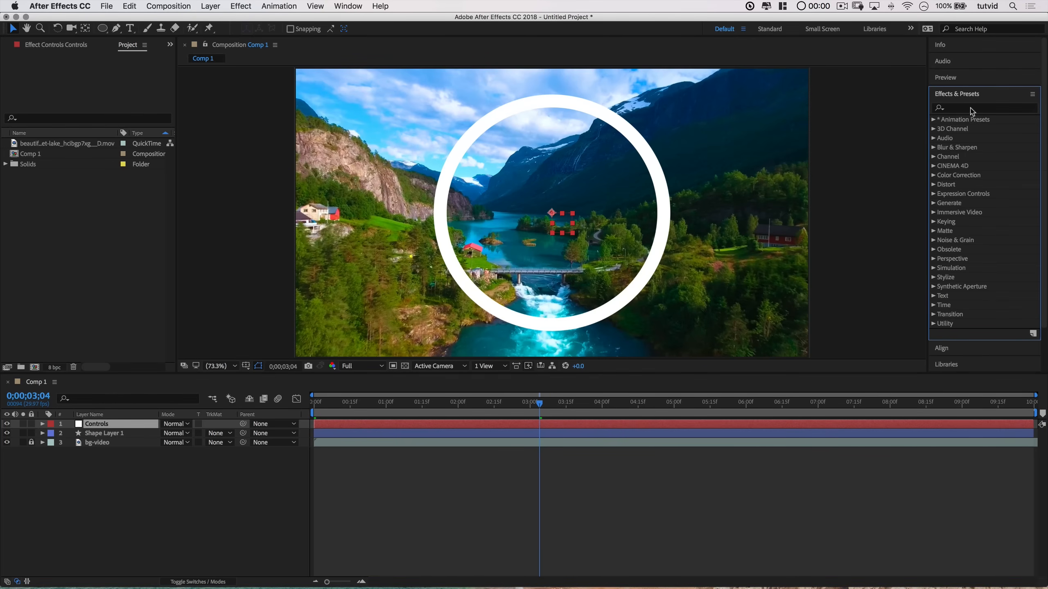
left_click(962, 108)
type("Slider")
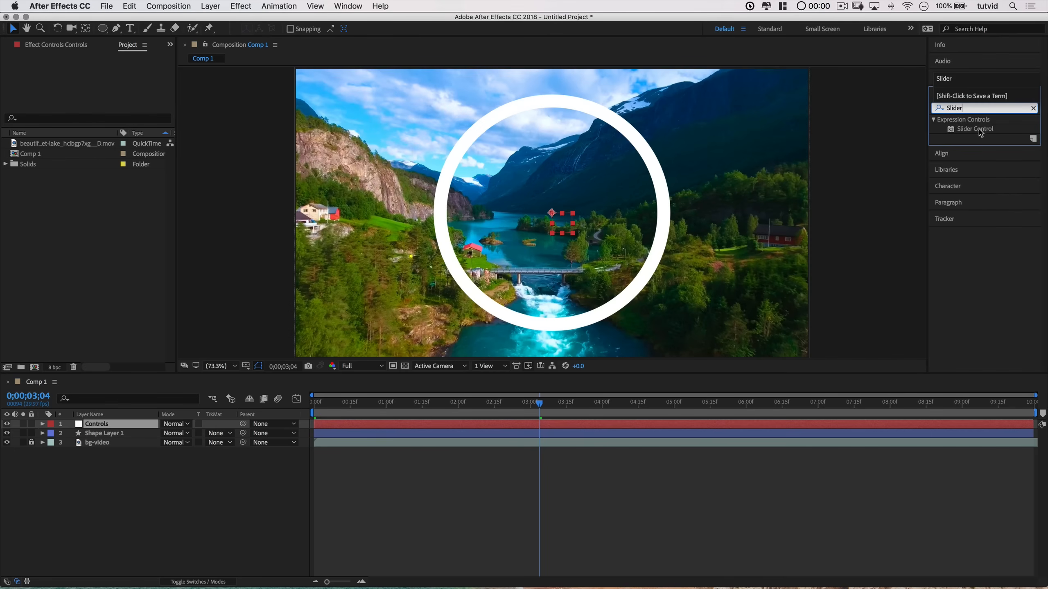
left_click_drag(979, 130, 104, 425)
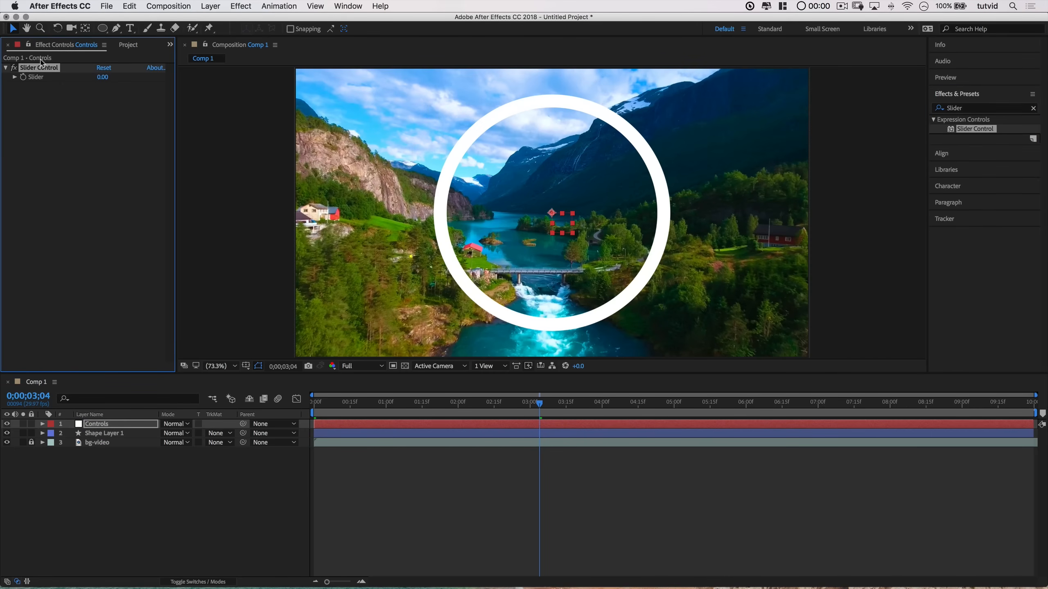
Step: Set the Slider Control's Slider value to 0
left_click_drag(103, 80, 141, 99)
left_click(14, 77)
left_click_drag(26, 104, 16, 102)
mouse_move(100, 77)
left_mouse_down()
mouse_move(229, 85)
mouse_move(112, 78)
left_mouse_up()
left_click(111, 78)
type("0")
key("Return")
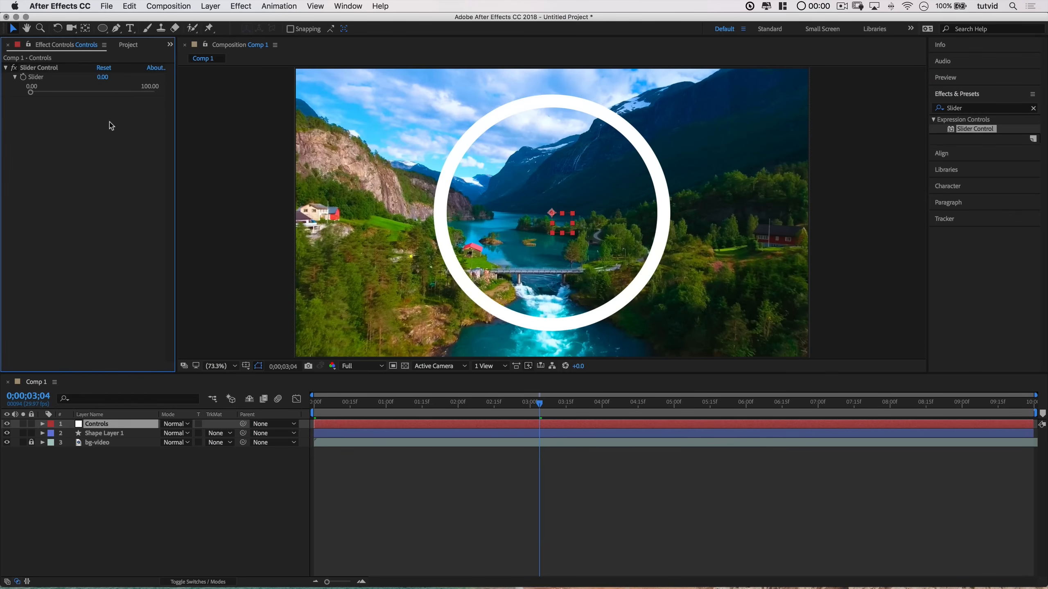
left_click(14, 77)
Step: Add an expression to the shape layer's Stroke Width and pick-whip it to the Controls layer's Slider
left_click(42, 433)
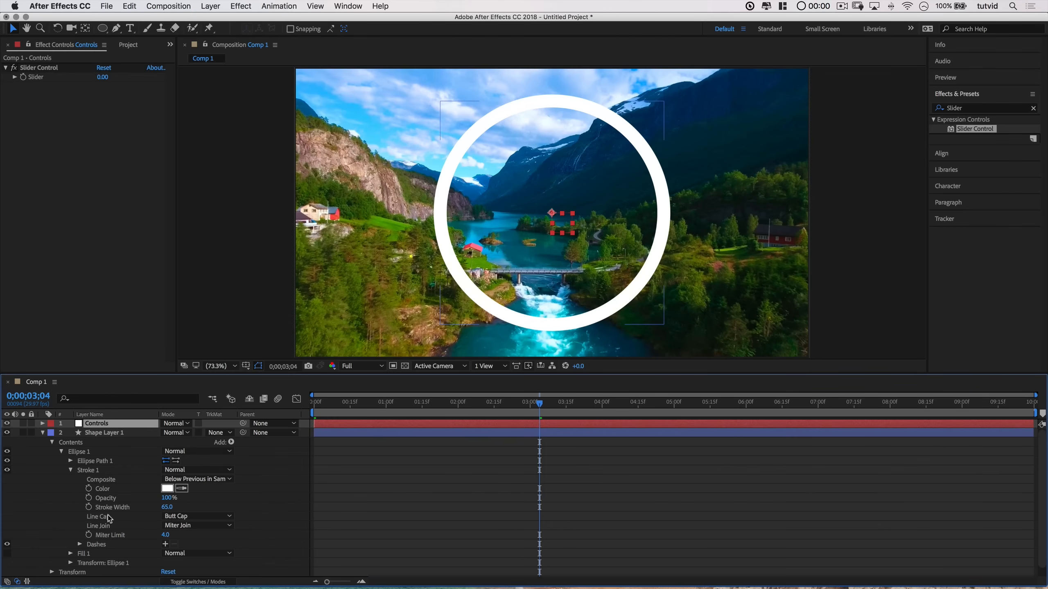
left_click(109, 508)
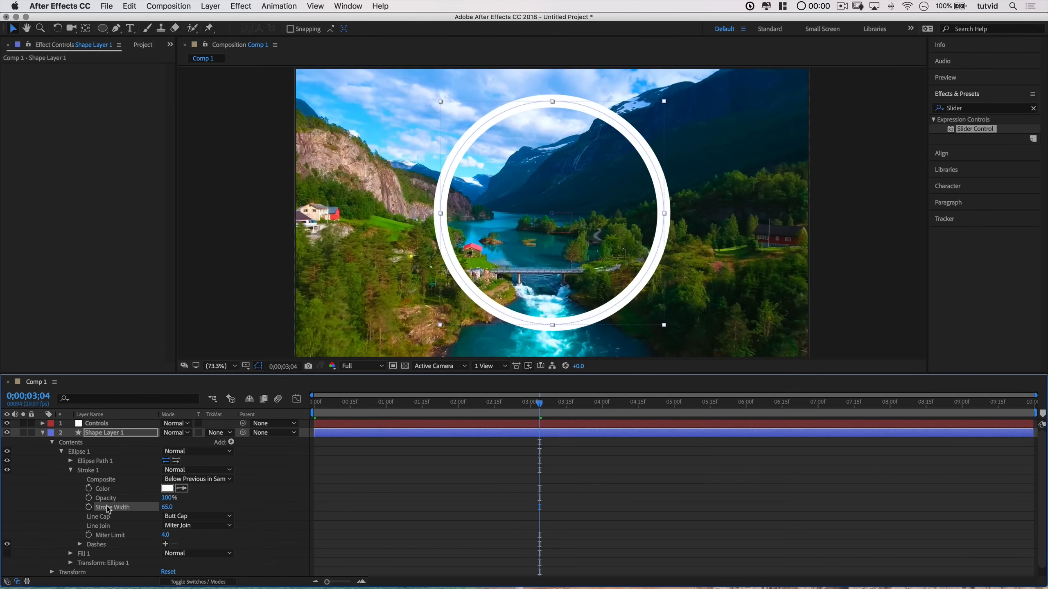
left_click(88, 507, "alt")
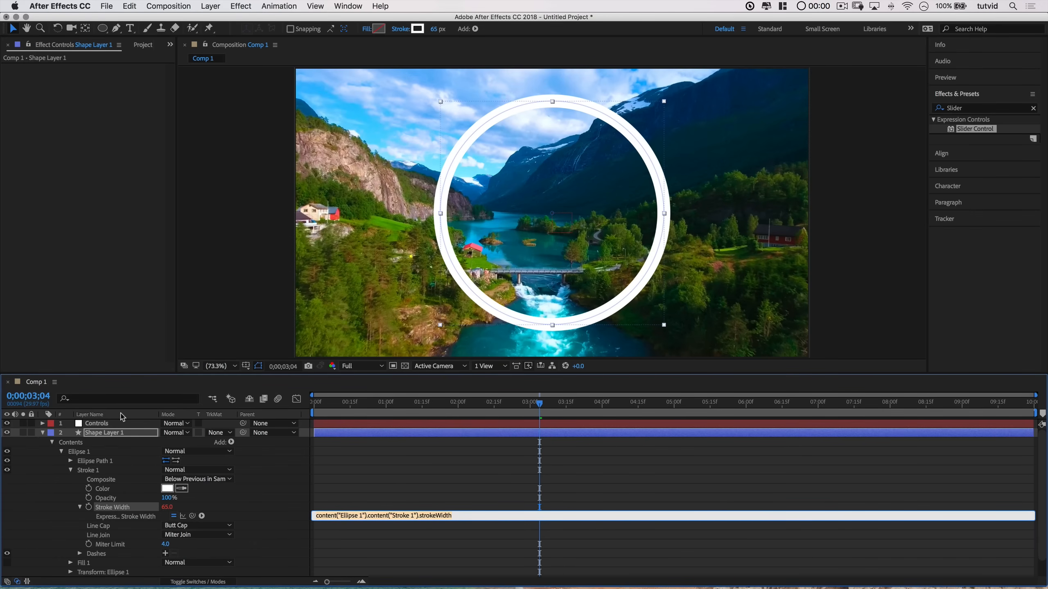
left_click(108, 424)
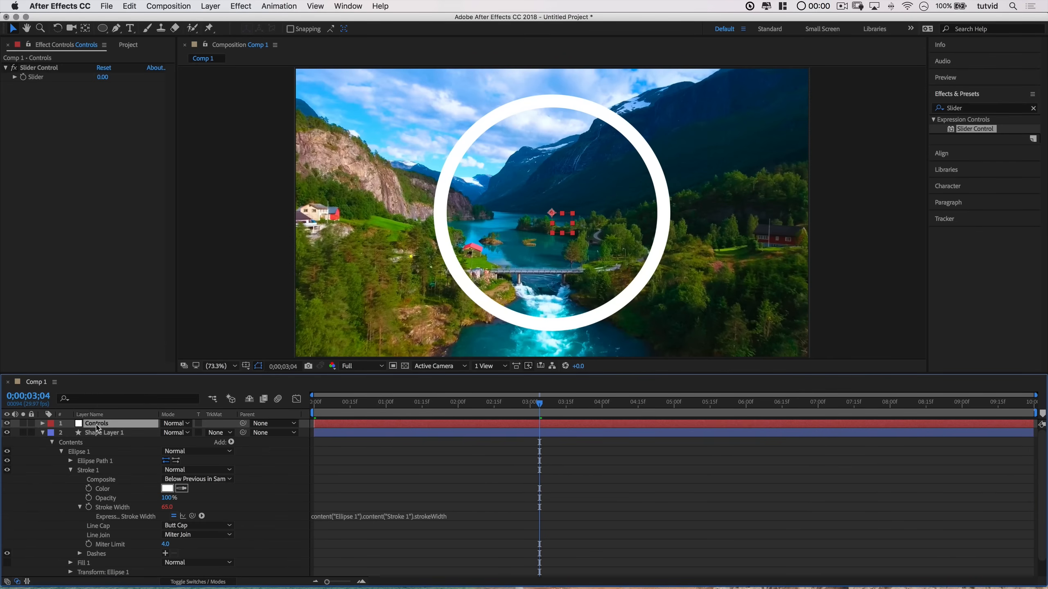
left_click(42, 424)
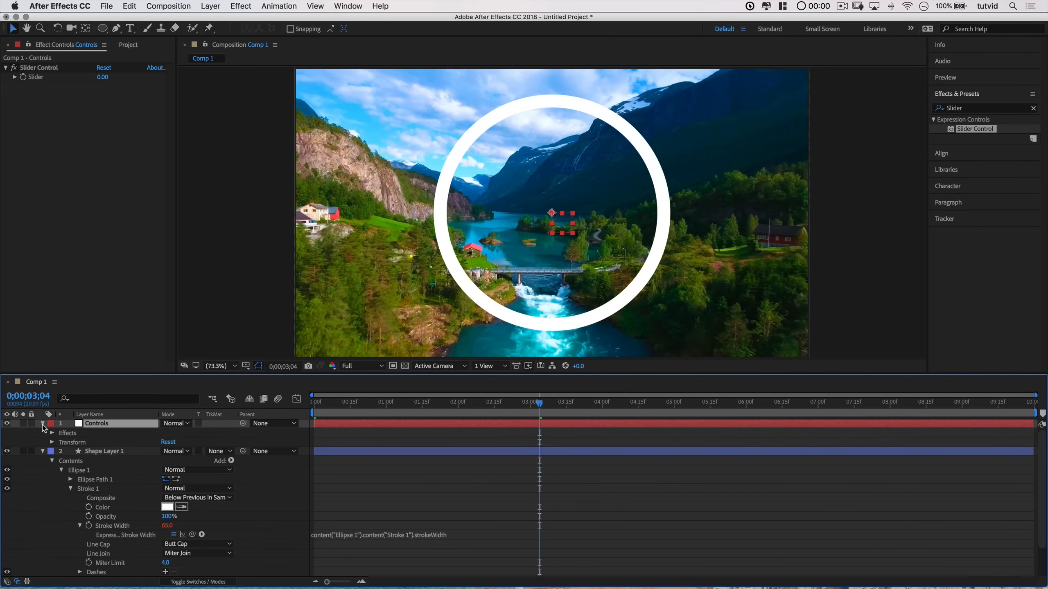
left_click(52, 434)
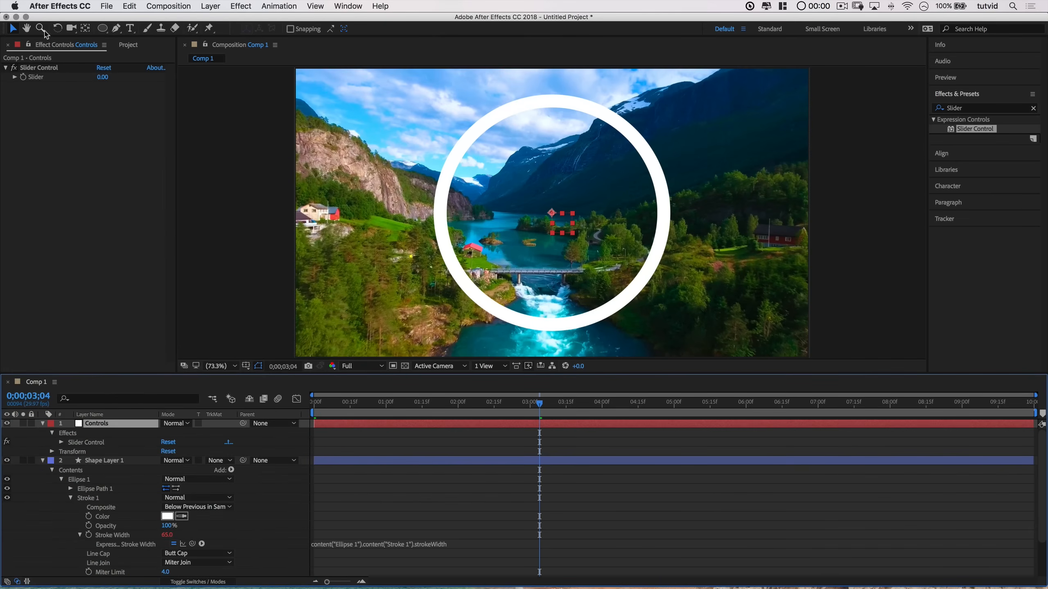
left_click(61, 442)
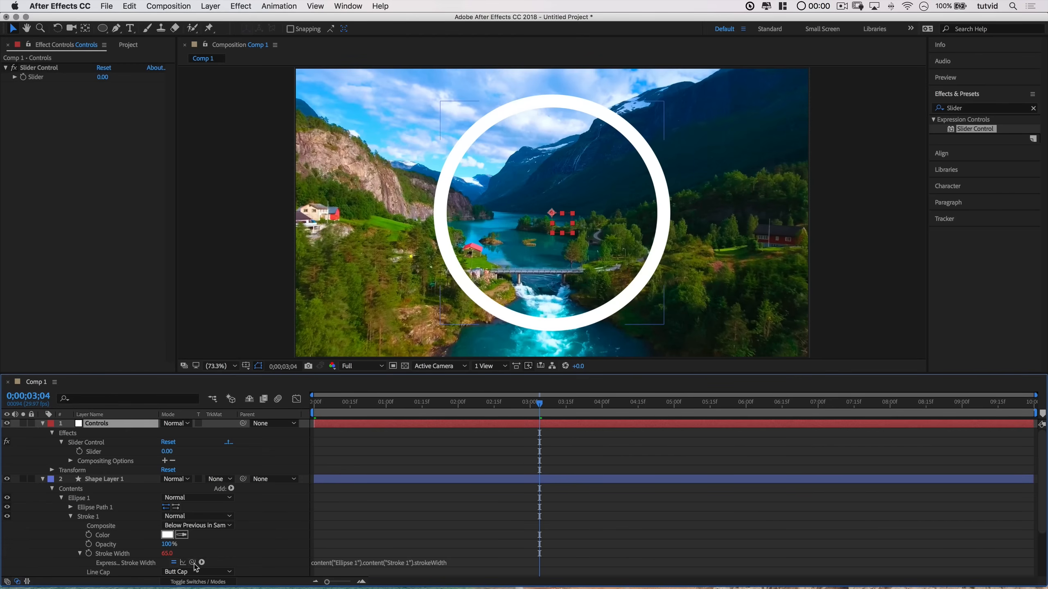
mouse_move(194, 564)
left_mouse_down()
mouse_move(139, 467)
mouse_move(104, 454)
left_mouse_up()
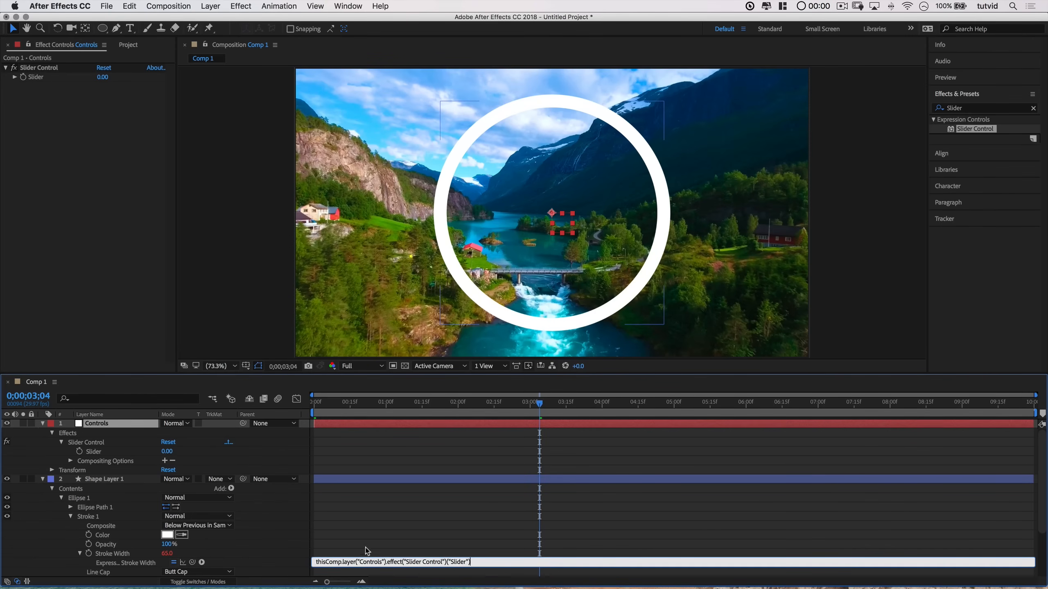
left_click(412, 540)
Step: At the composition start, set the Controls slider to 163
left_click(308, 402)
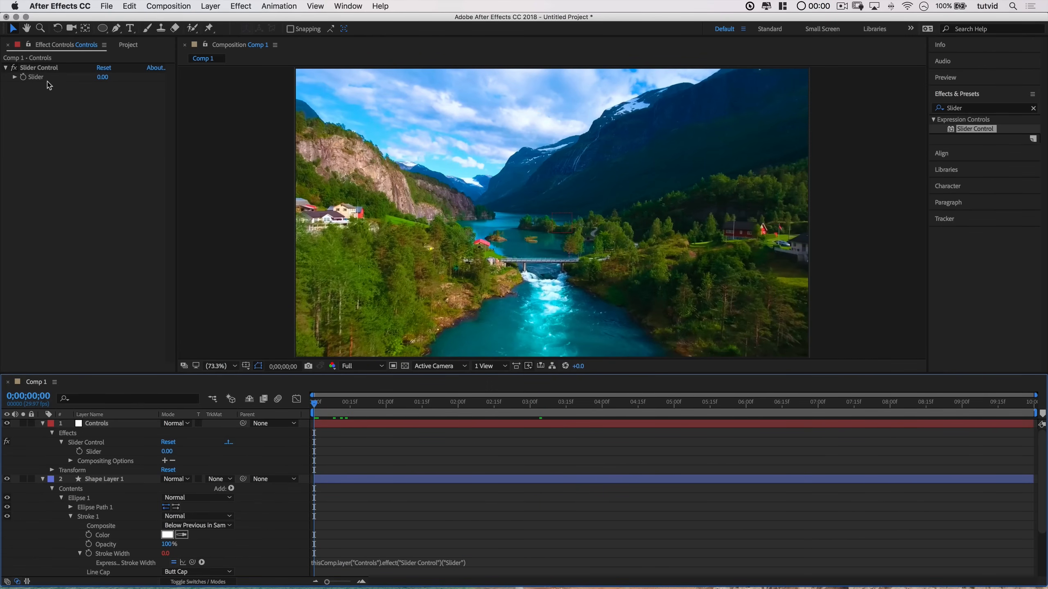
left_click_drag(103, 77, 203, 88)
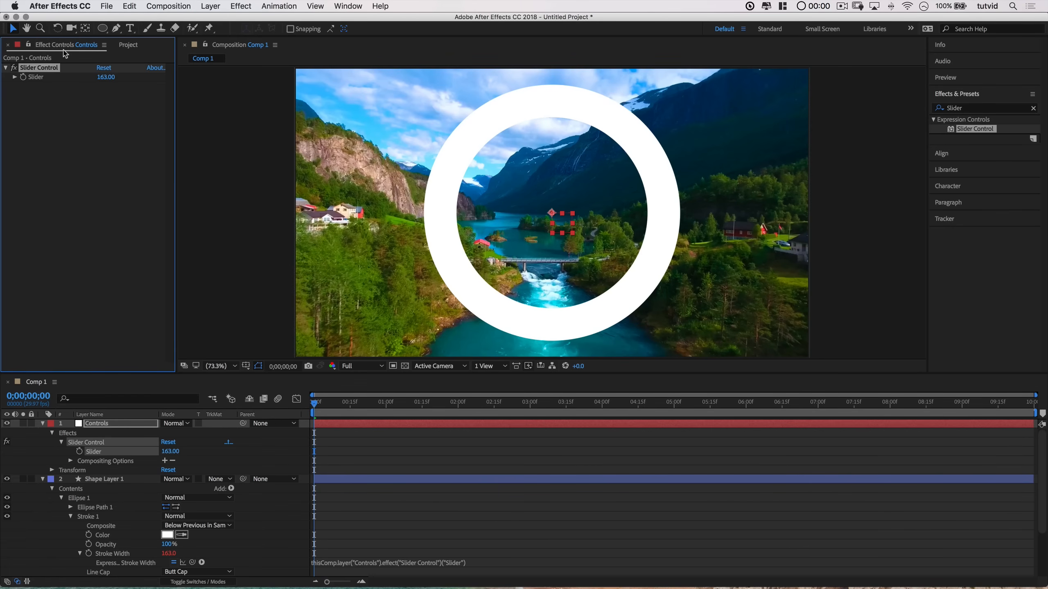
Step: Search Effects & Presets for Control and apply Color Control to the Controls layer
left_click(100, 424)
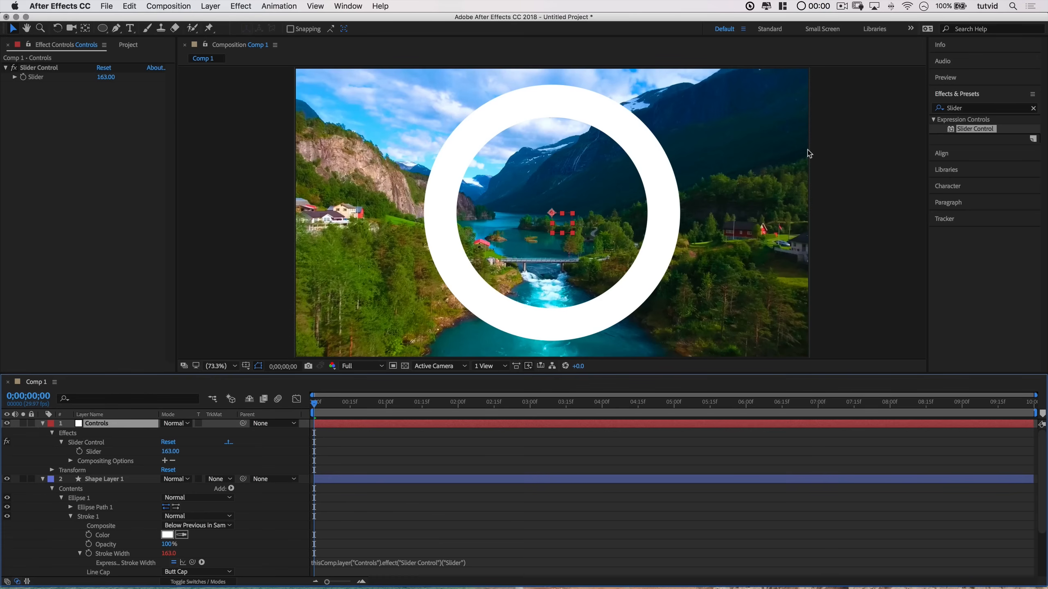
left_click(967, 110)
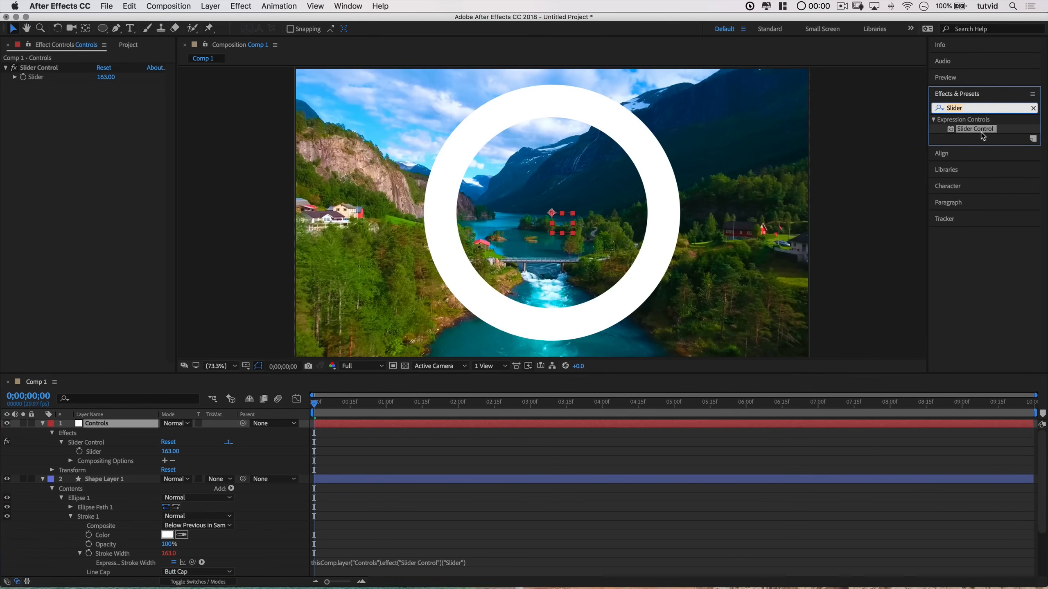
type("Control")
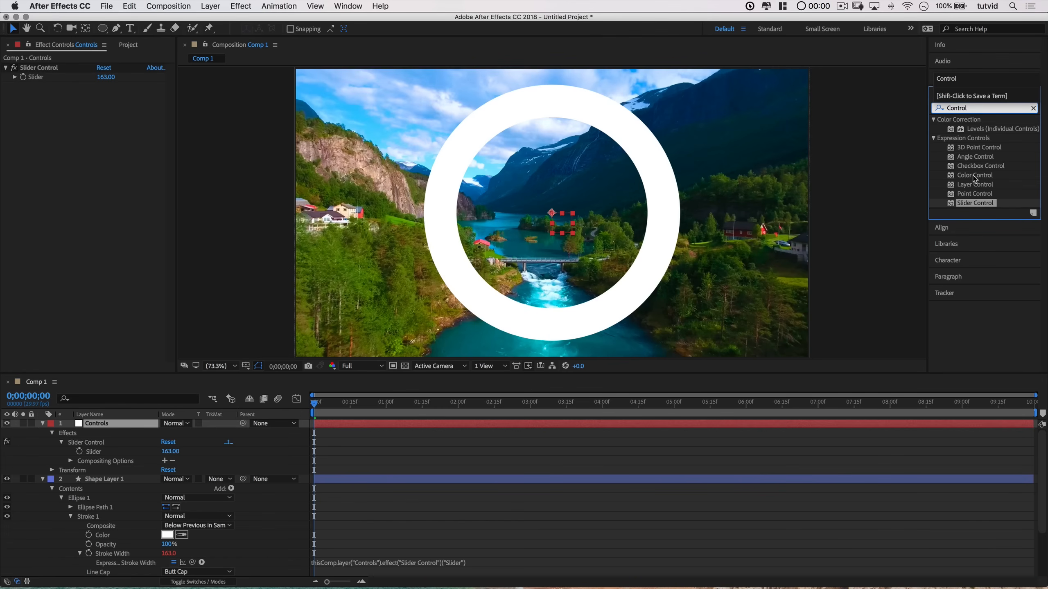
left_click_drag(975, 178, 106, 428)
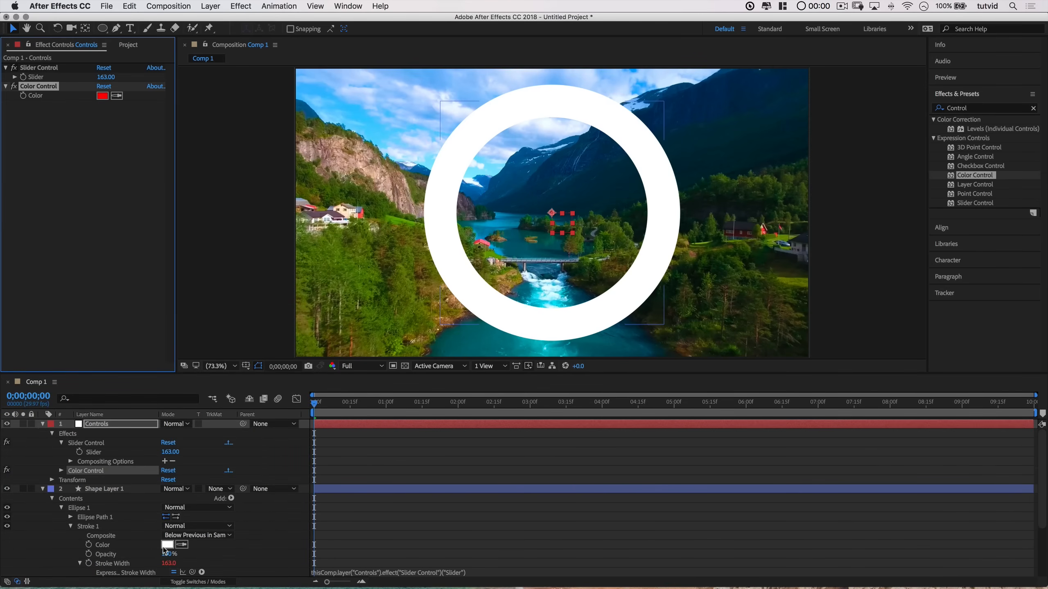
Step: Add an expression to the shape's stroke Color and pick-whip it to the Controls layer's Color Control color
left_click(89, 545, "alt")
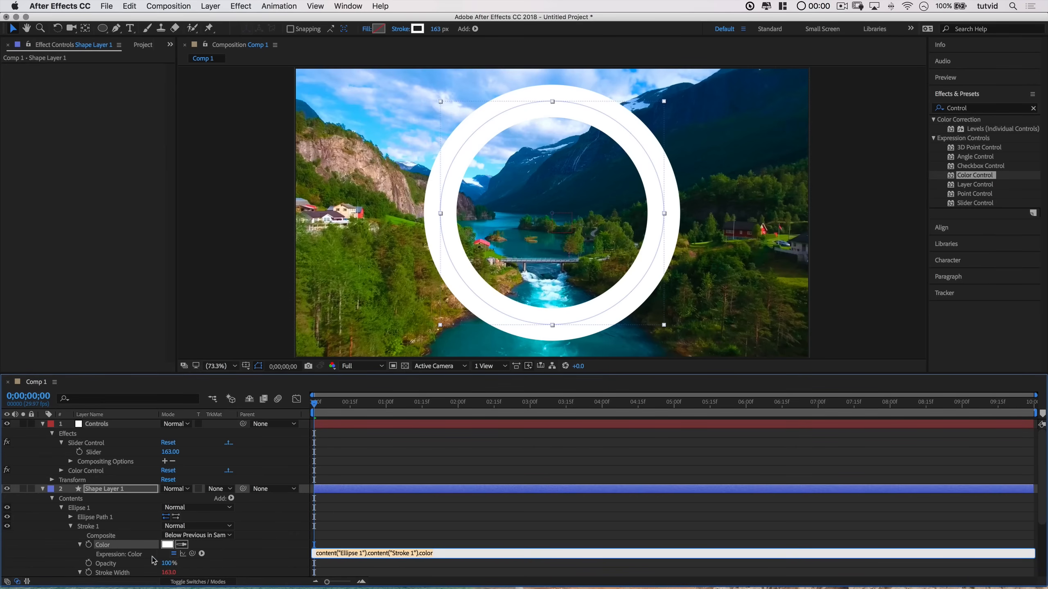
left_click_drag(193, 554, 92, 474)
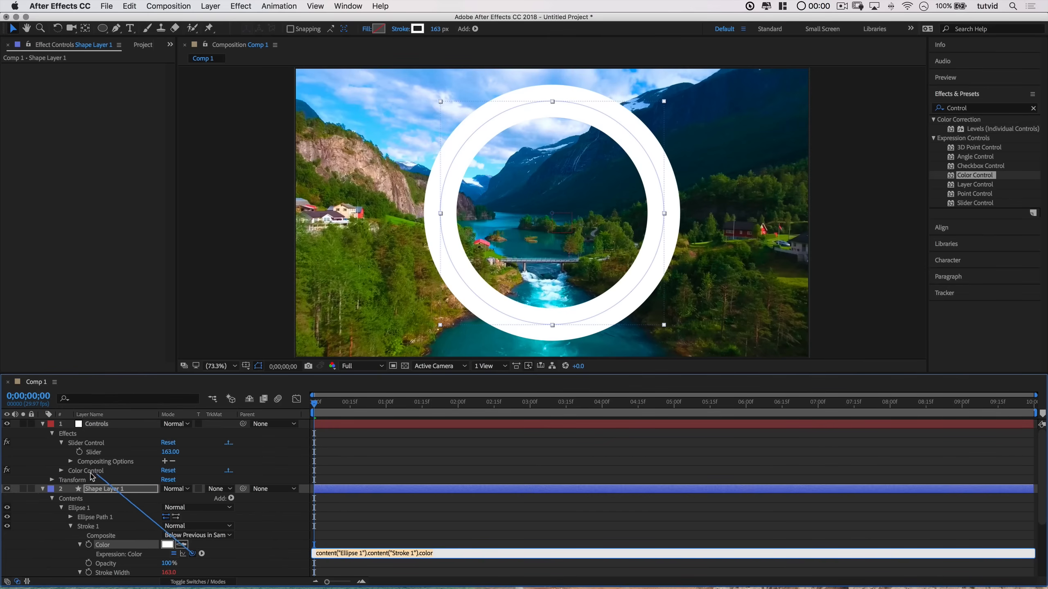
left_click(61, 471)
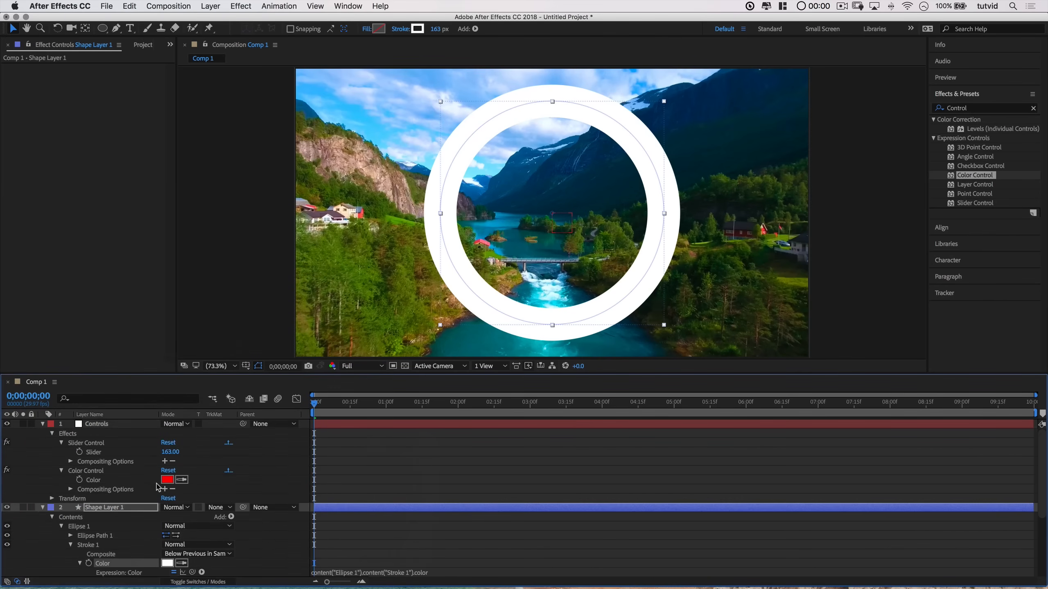
left_click_drag(192, 574, 95, 478)
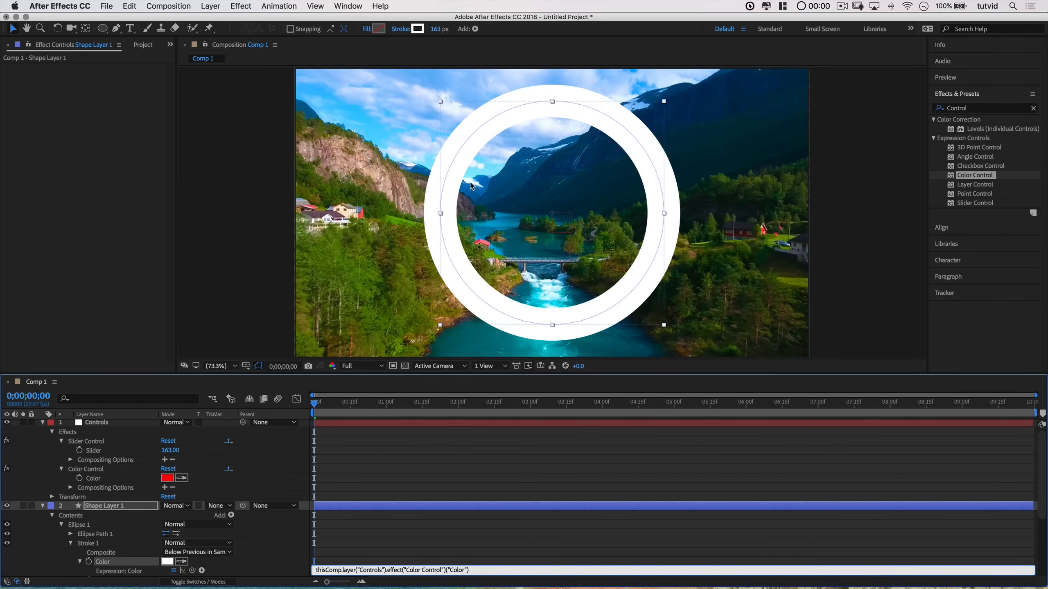
left_click(357, 410)
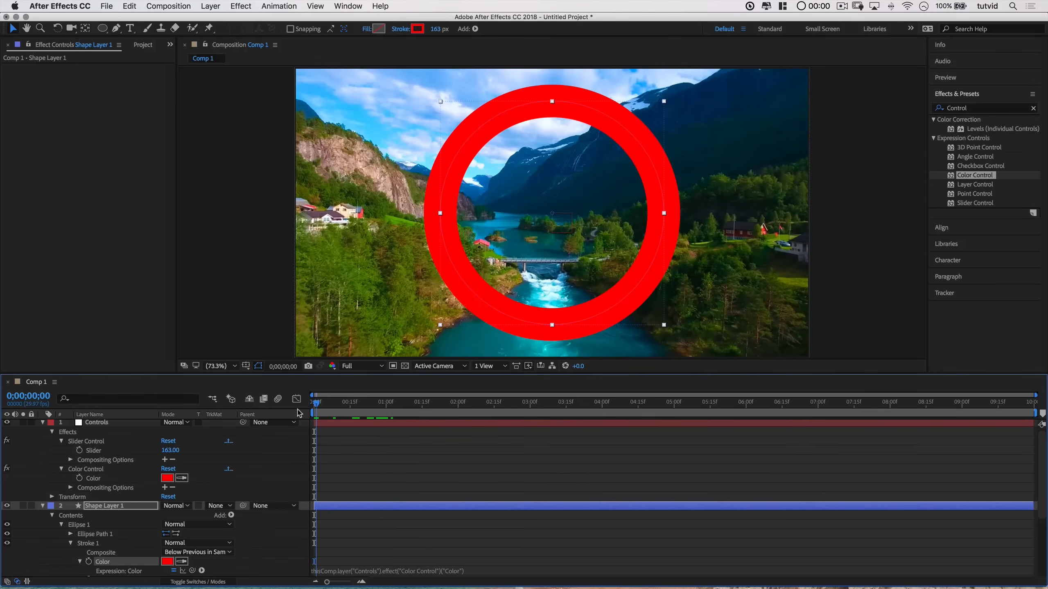
Step: Set the Color Control color to a teal (3AB9C2) sampled from the video with the eyedropper
left_click(95, 425)
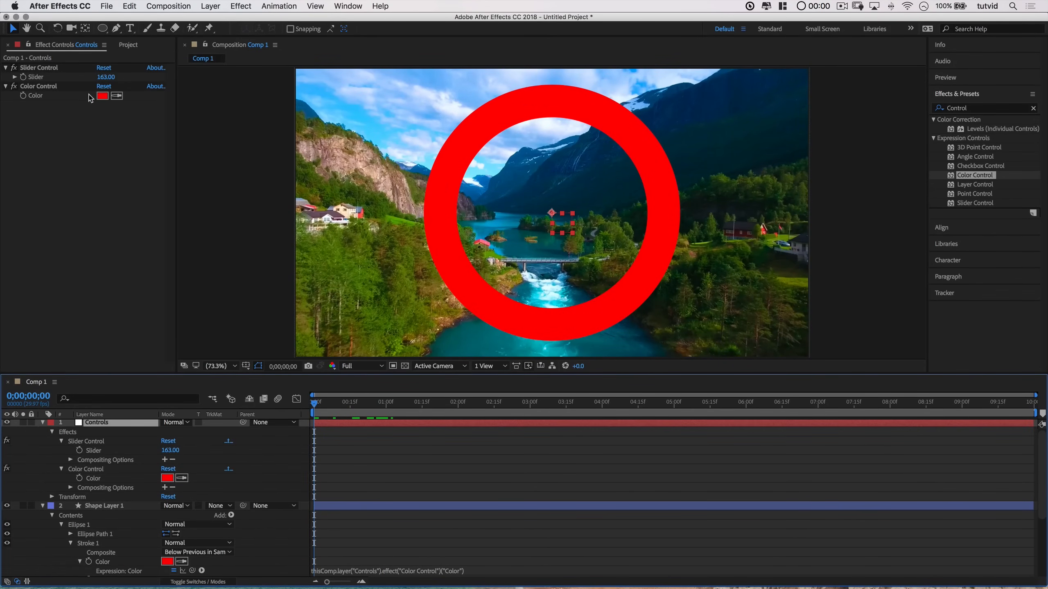
left_click(102, 96)
left_click(161, 126)
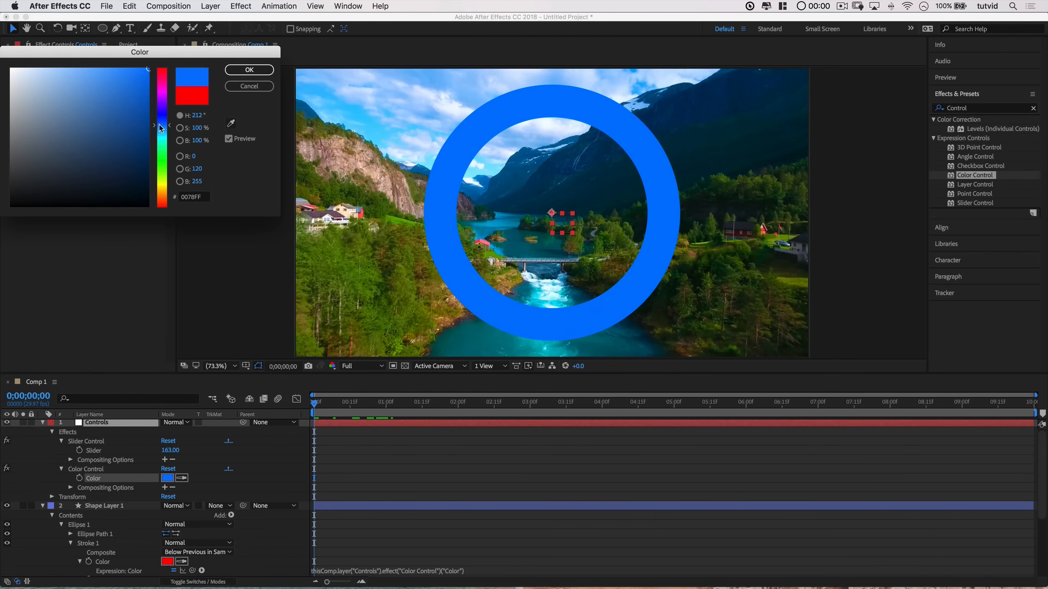
left_click(164, 166)
left_click(162, 198)
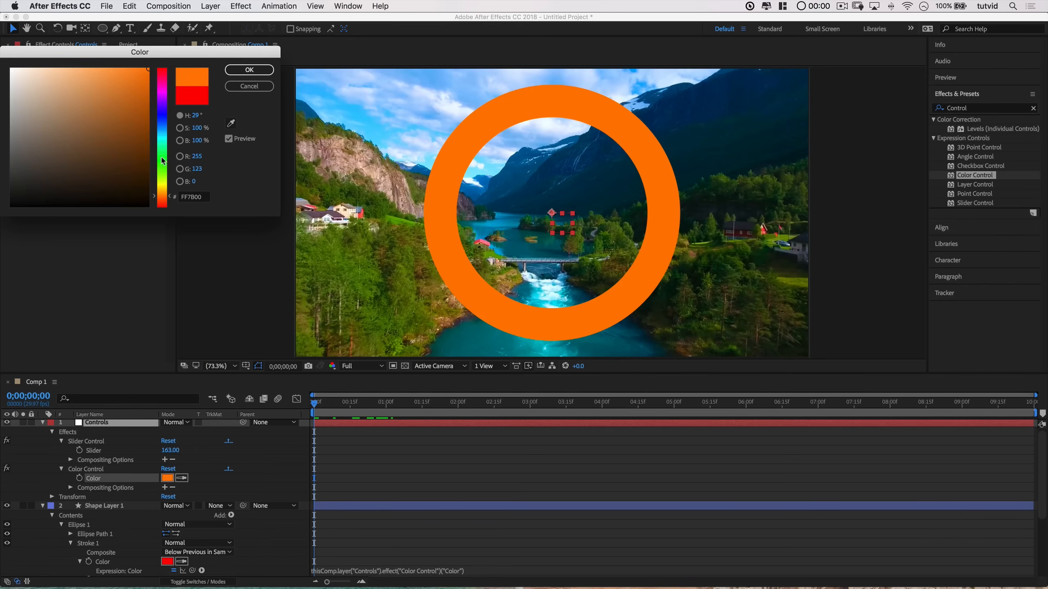
left_click(160, 130)
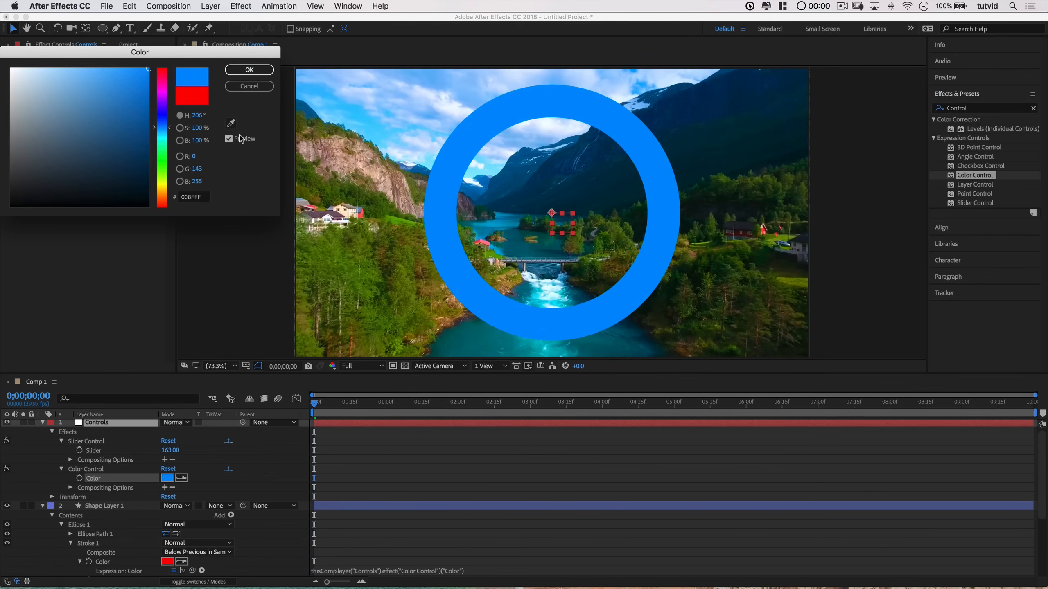
left_click(231, 123)
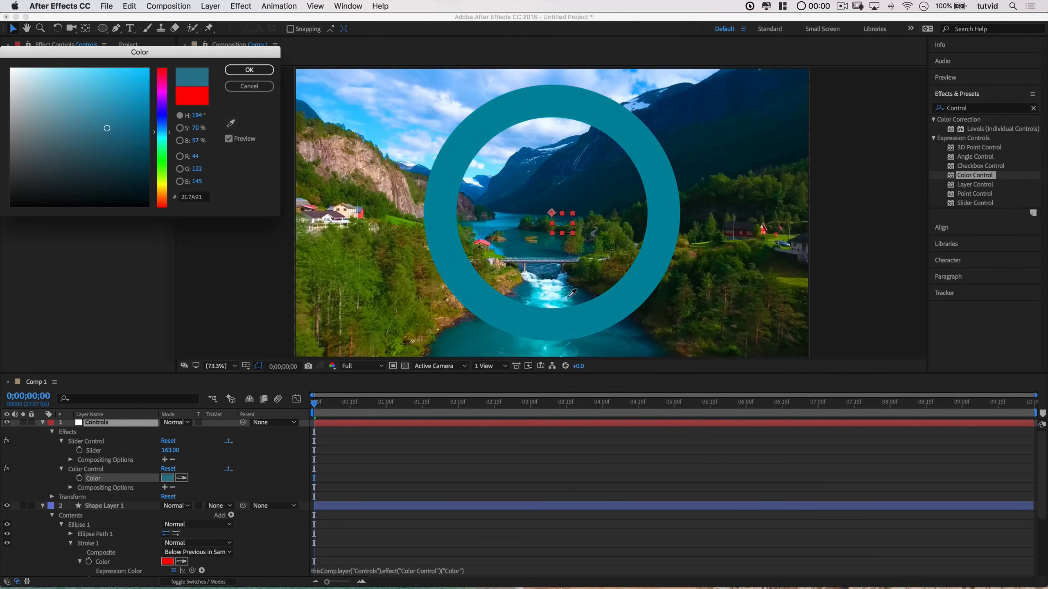
left_click(541, 345)
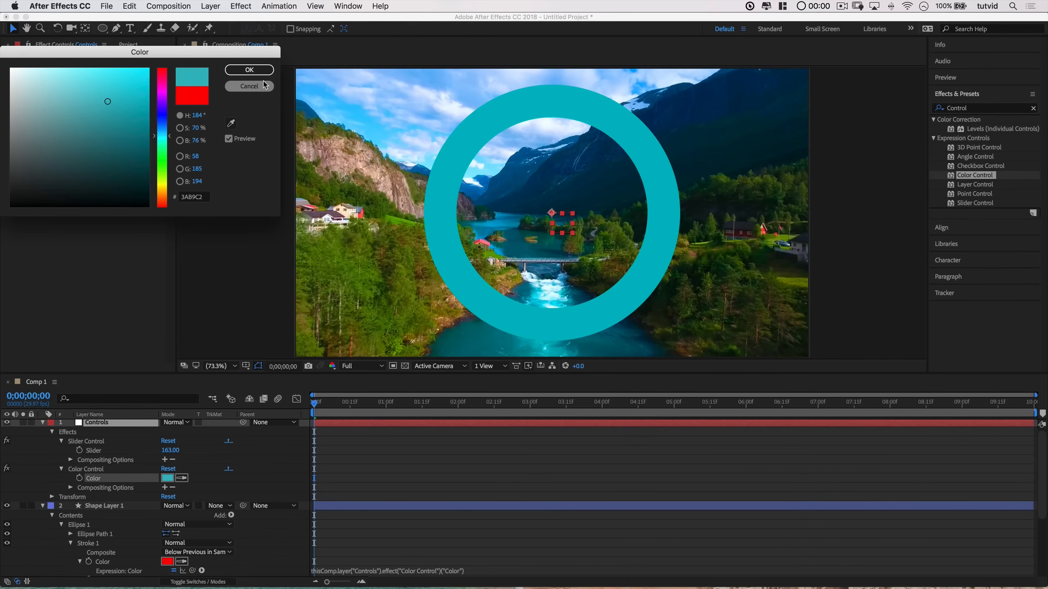
left_click(250, 69)
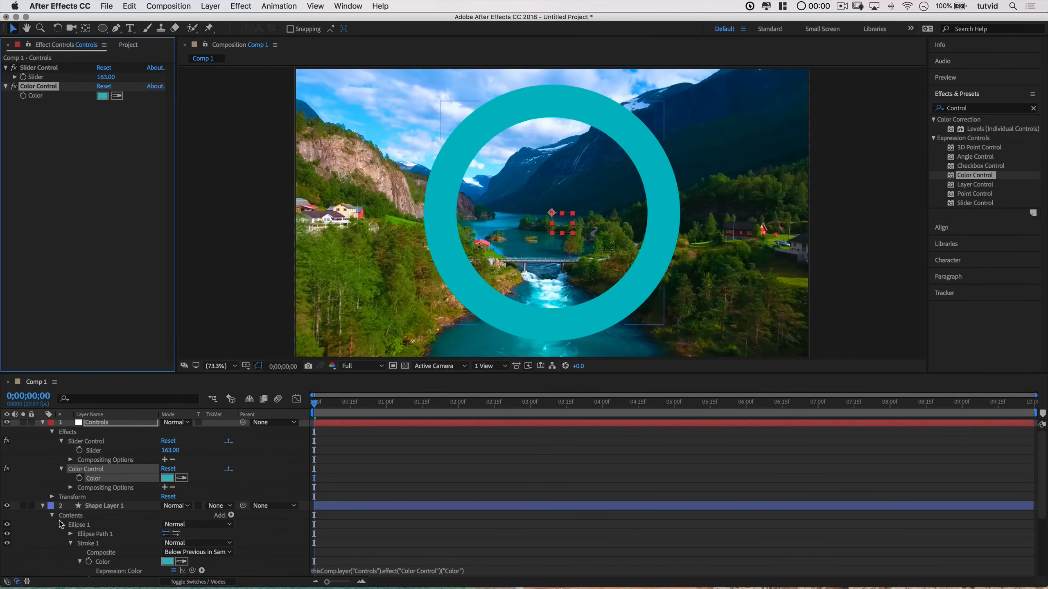
Step: Add Trim Paths to the shape layer's Ellipse 1 group and expand its properties
left_click(43, 422)
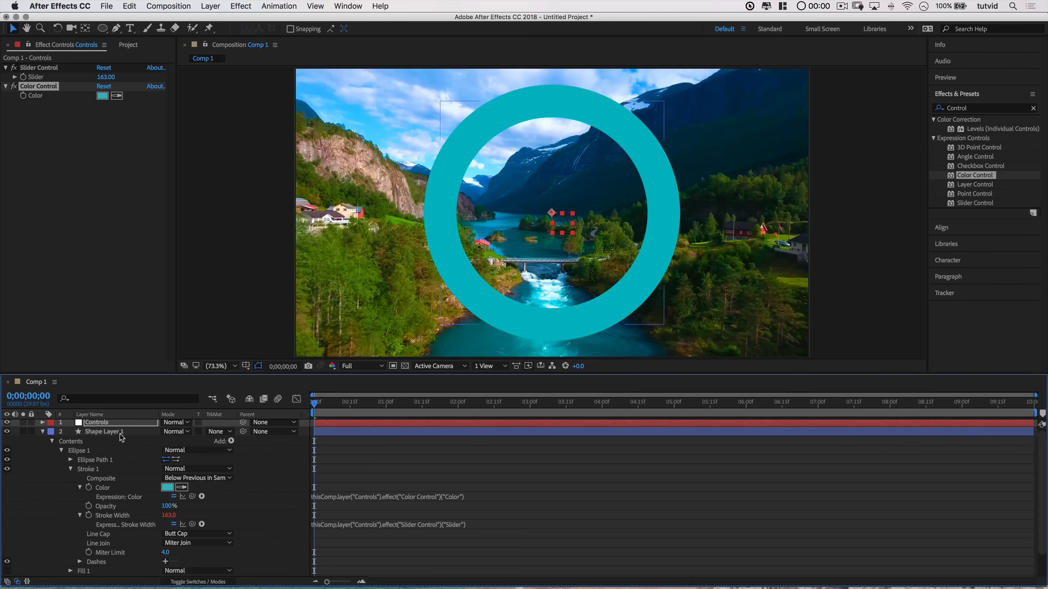
left_click(79, 452)
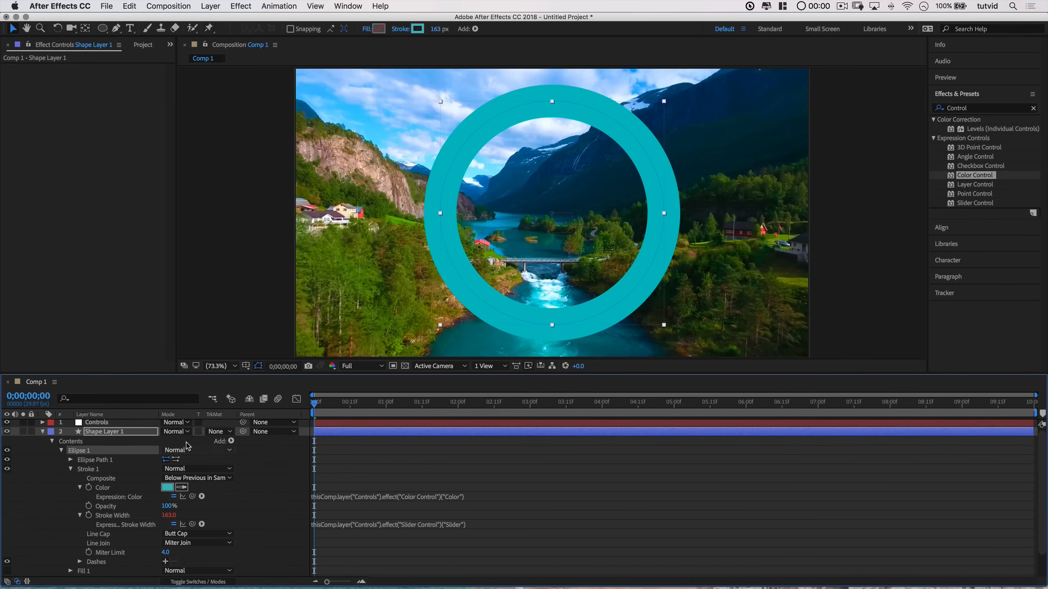
left_click(230, 443)
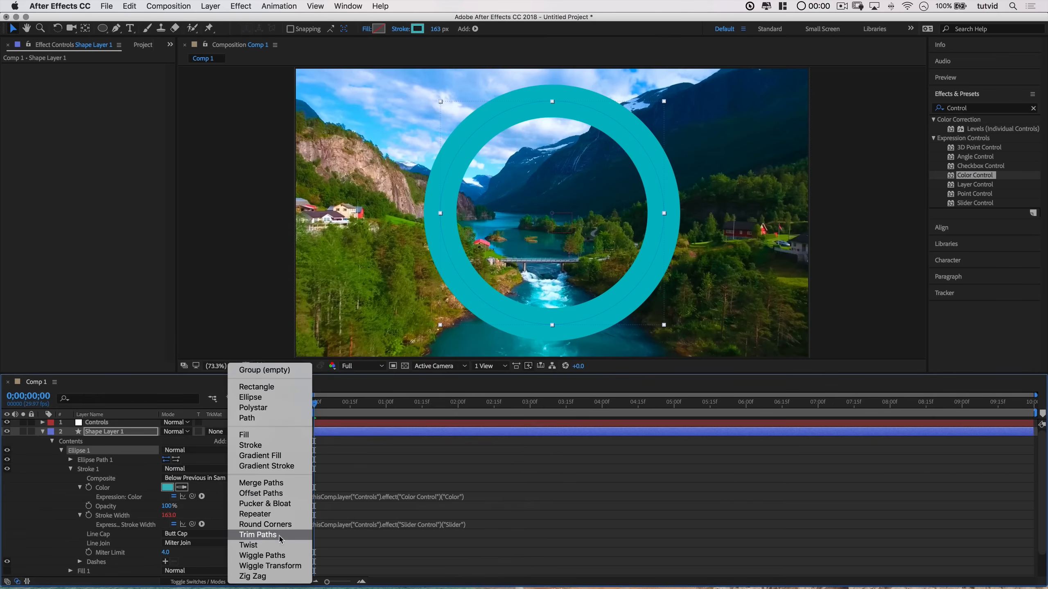
left_click(264, 535)
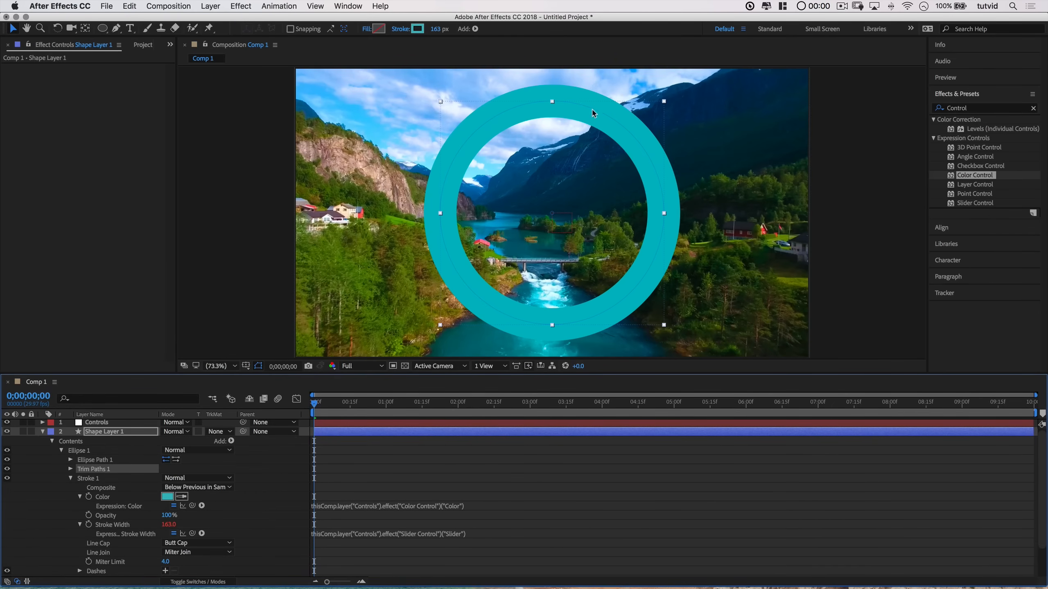
left_click(71, 470)
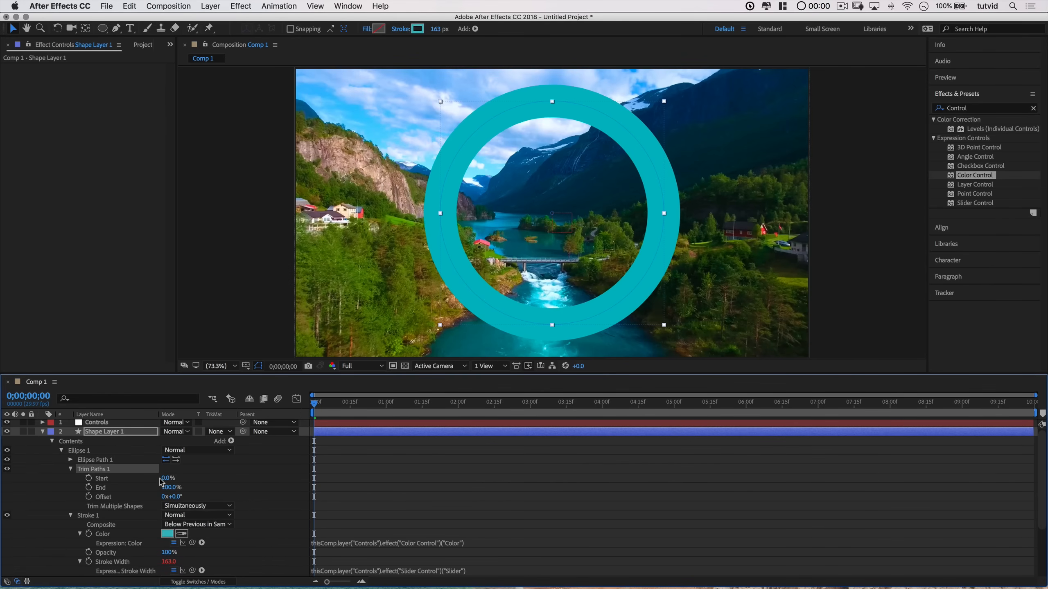
left_click_drag(165, 479, 107, 481)
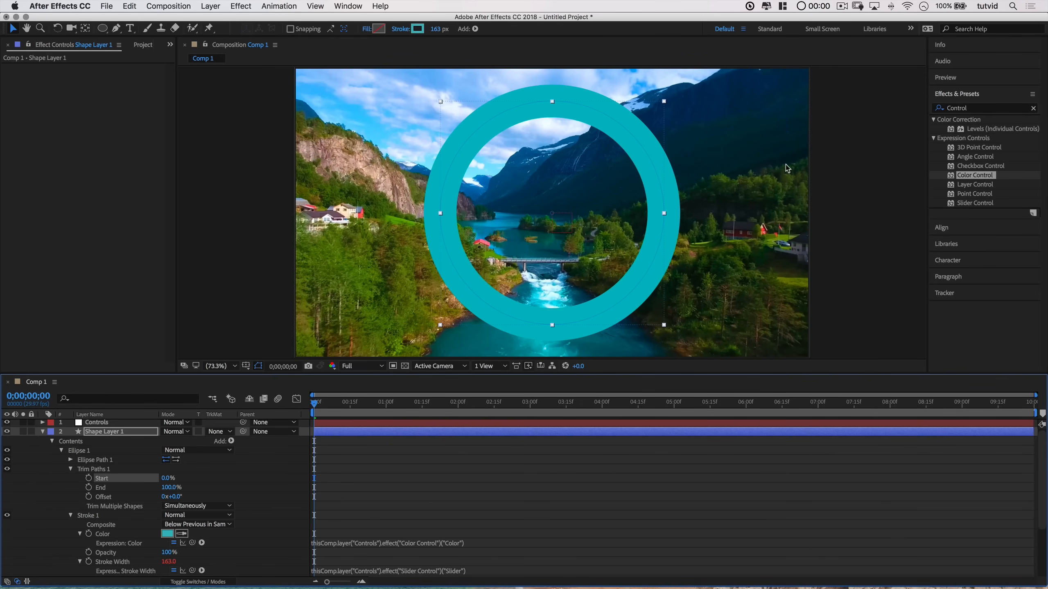
Step: Apply a second Slider Control to the Controls layer
left_click(108, 423)
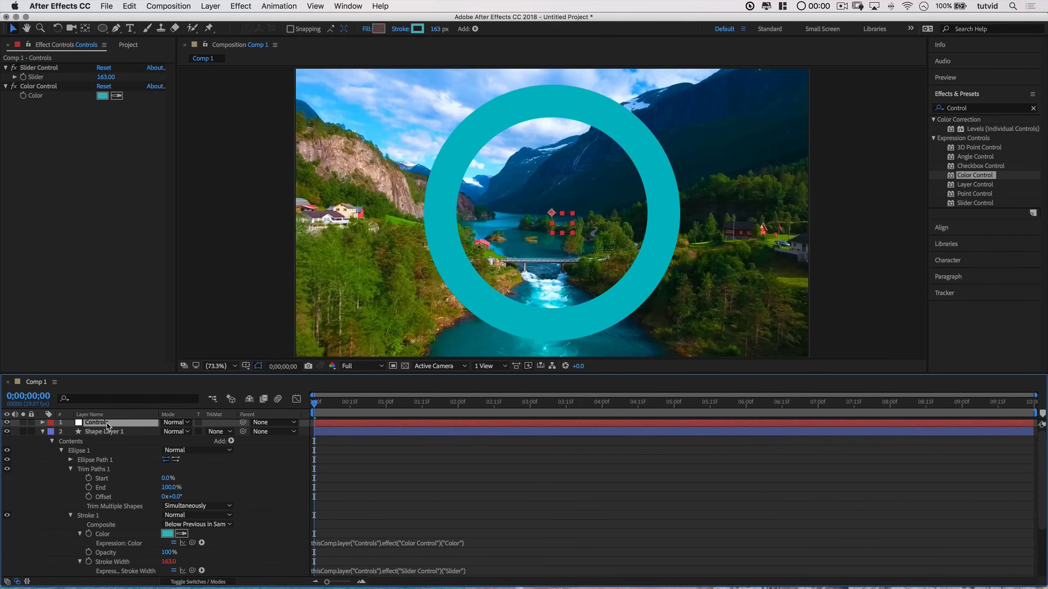
left_click(983, 204)
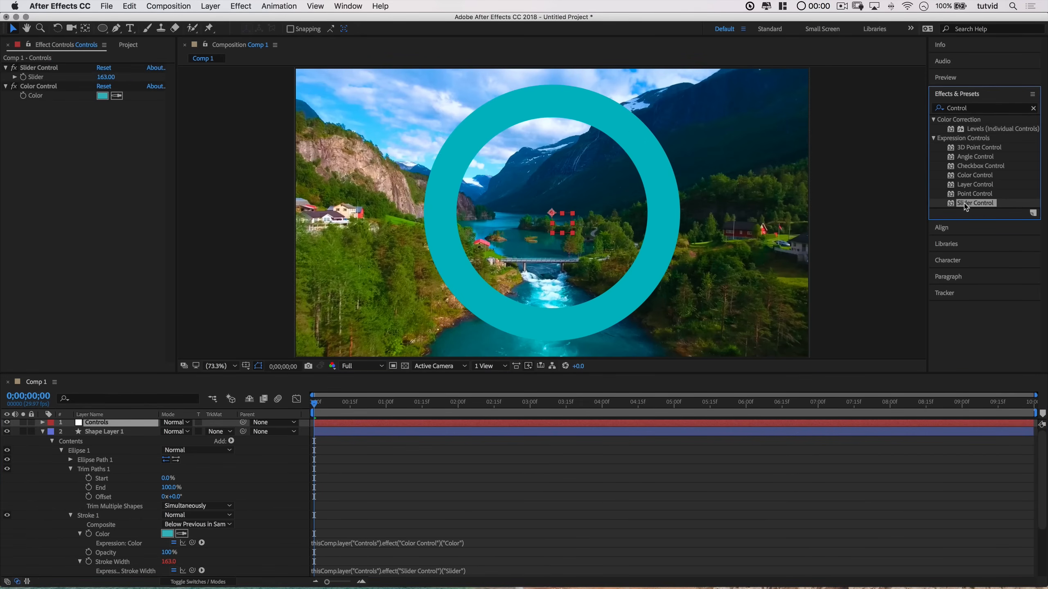
left_click_drag(754, 205, 90, 224)
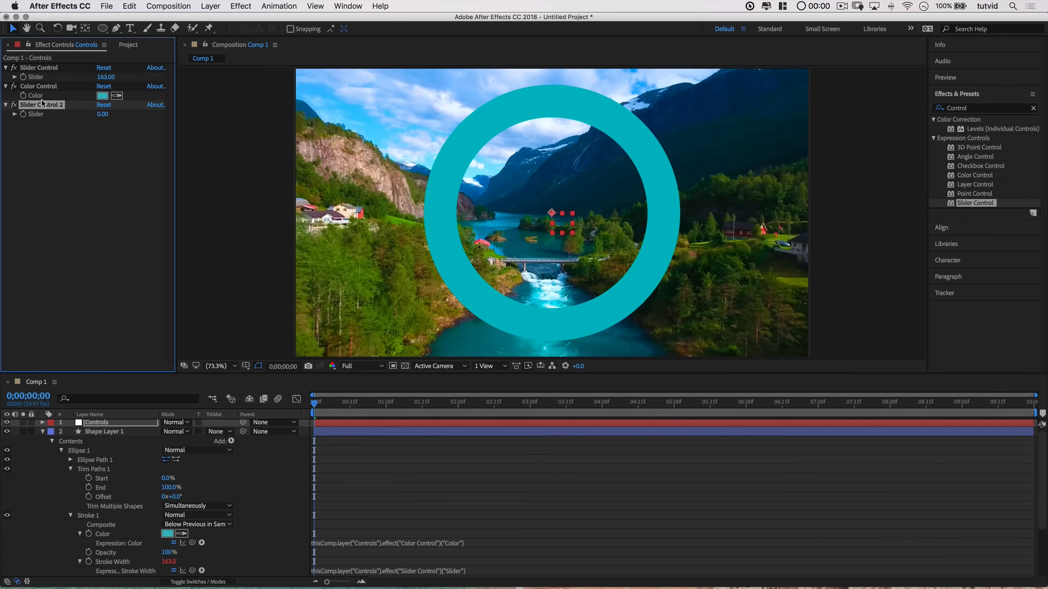
Step: Add an expression to Trim Paths Start and pick-whip it to Slider Control 2's Slider
left_click(42, 423)
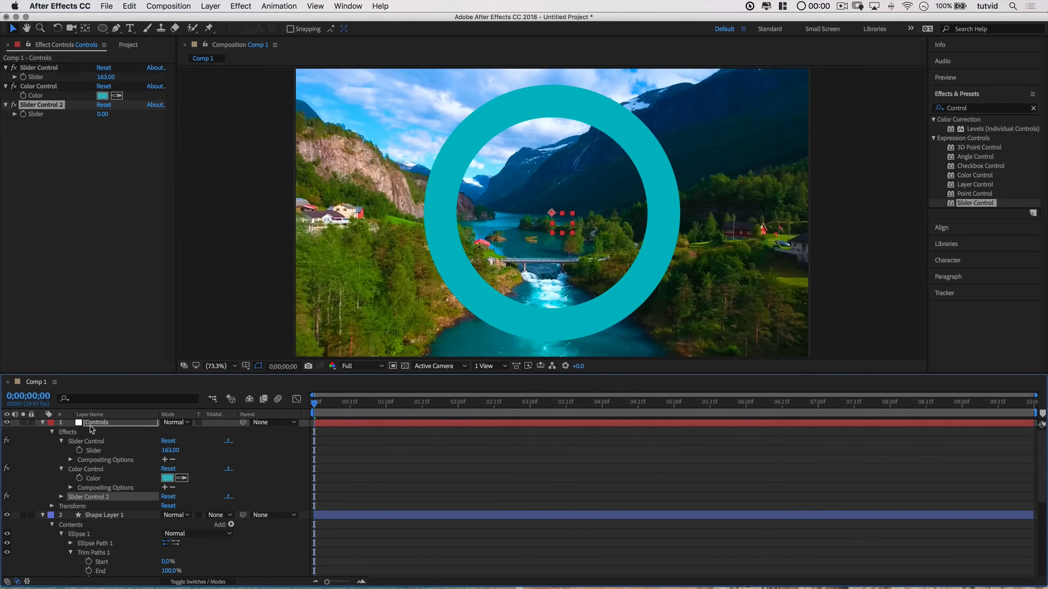
left_click(60, 497)
left_click(61, 441)
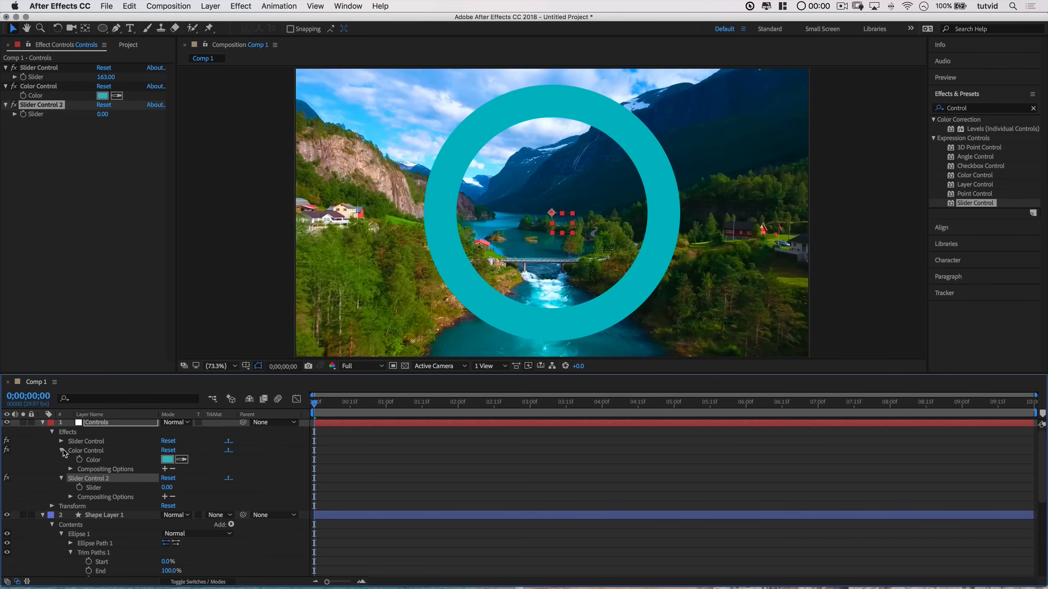
left_click(62, 450)
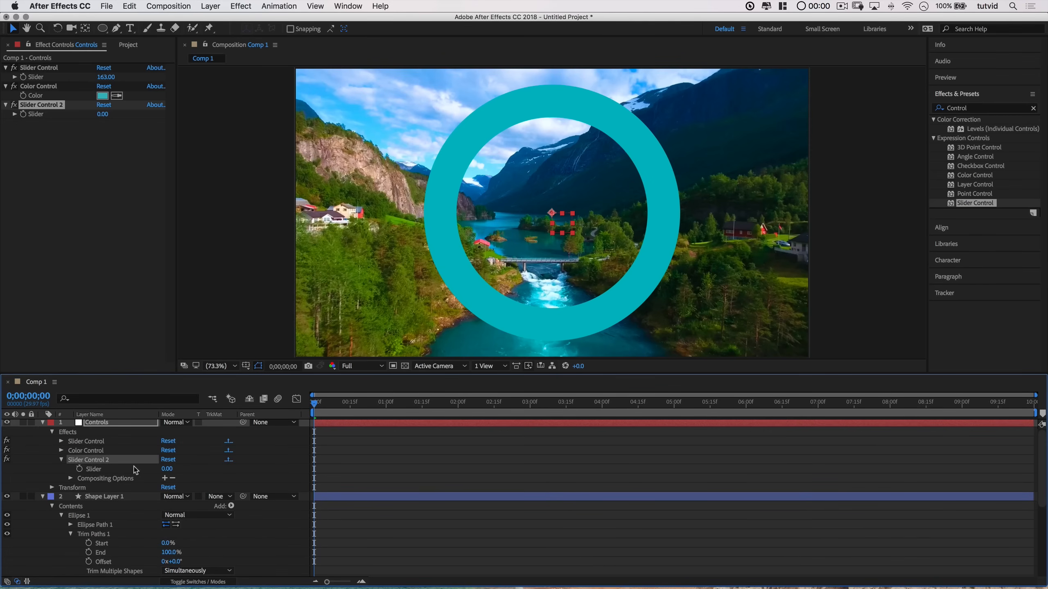
left_click(101, 544)
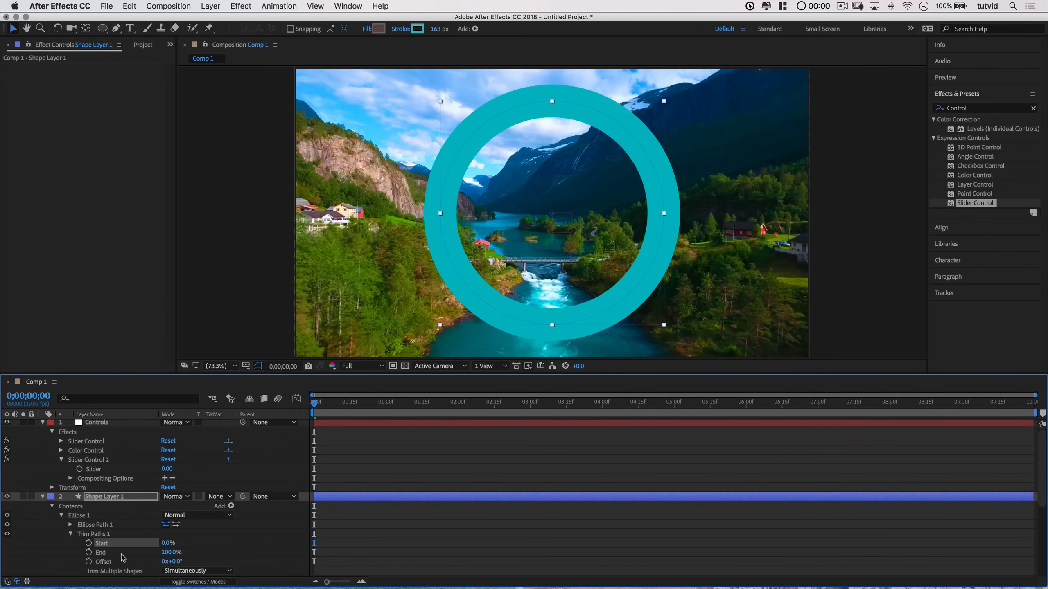
mouse_move(167, 543)
left_mouse_down()
mouse_move(216, 543)
mouse_move(112, 549)
mouse_move(178, 553)
left_mouse_up()
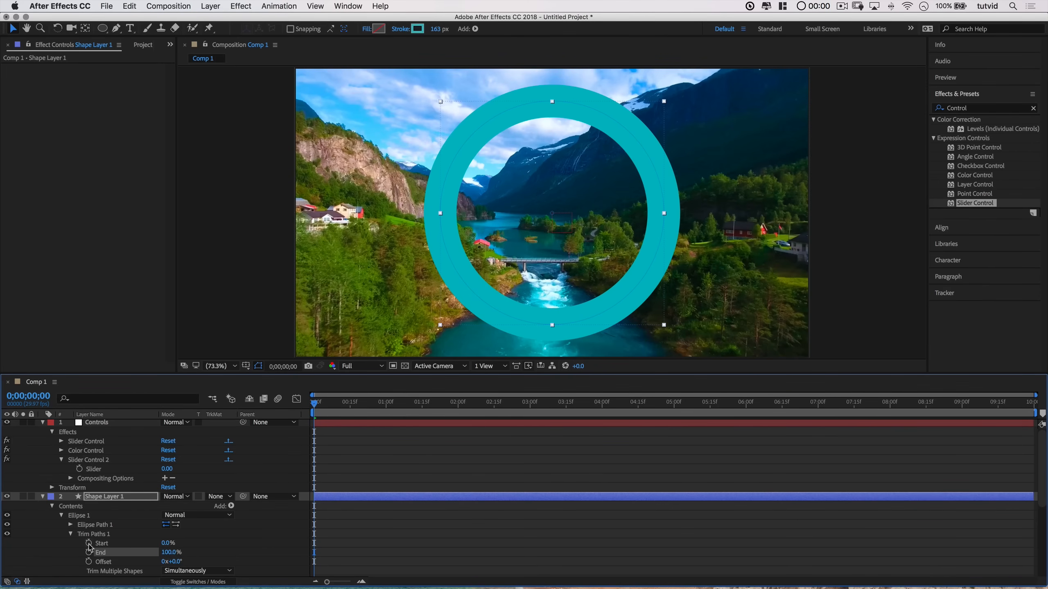
left_click(89, 544, "alt")
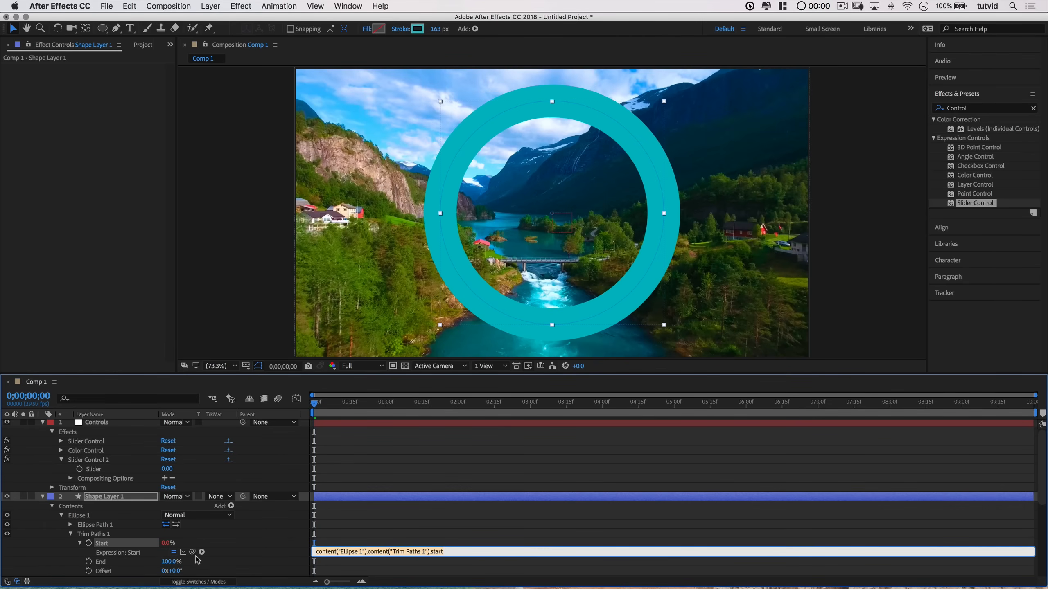
left_click_drag(192, 552, 97, 474)
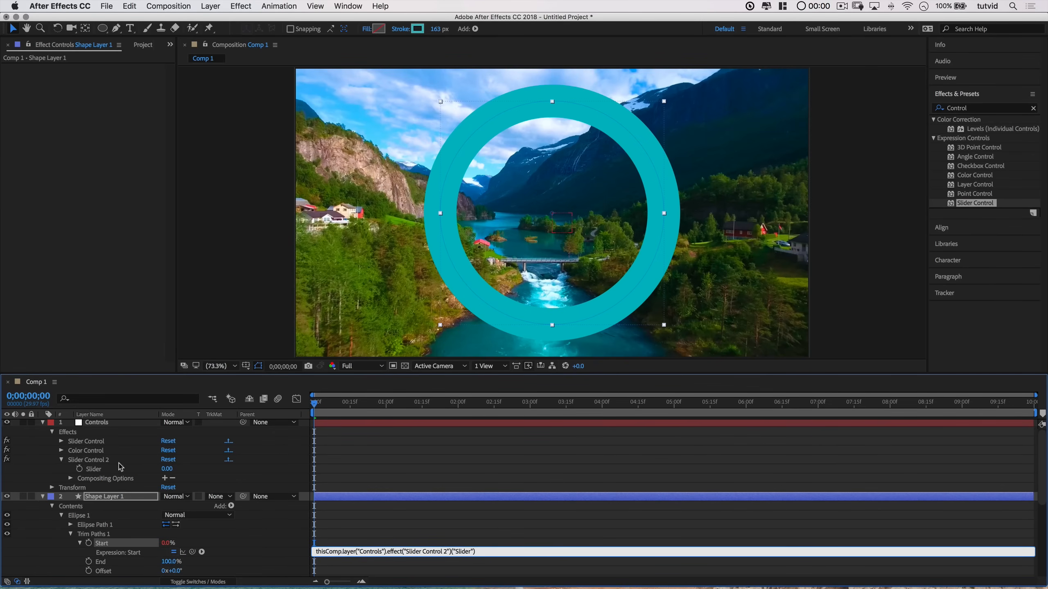
left_click(98, 423)
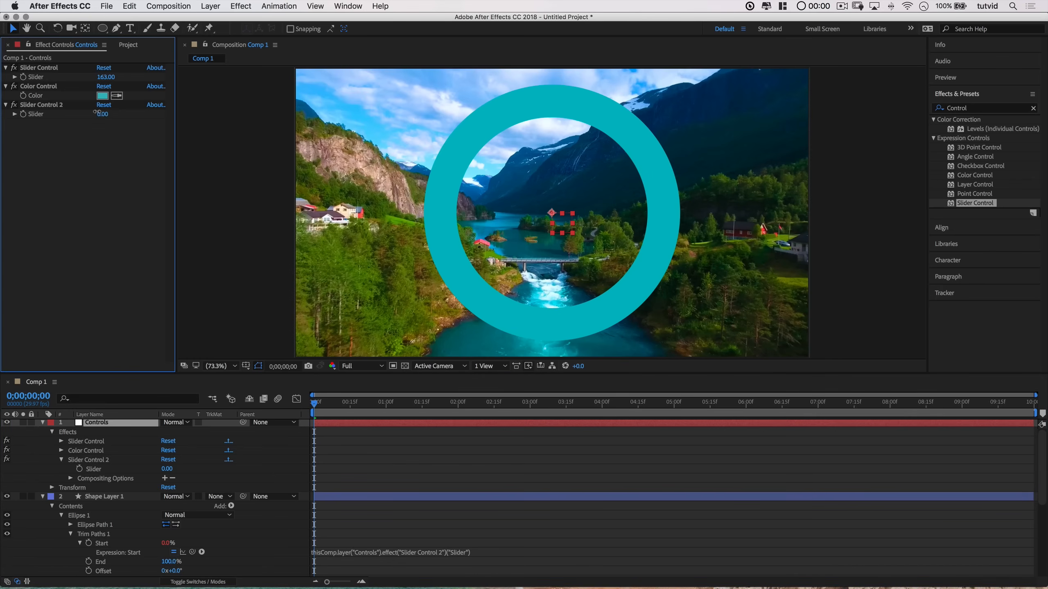
Step: Try several Slider Control 2 values to preview the trim, ending with the Slider at 0
left_click_drag(98, 113, 82, 114)
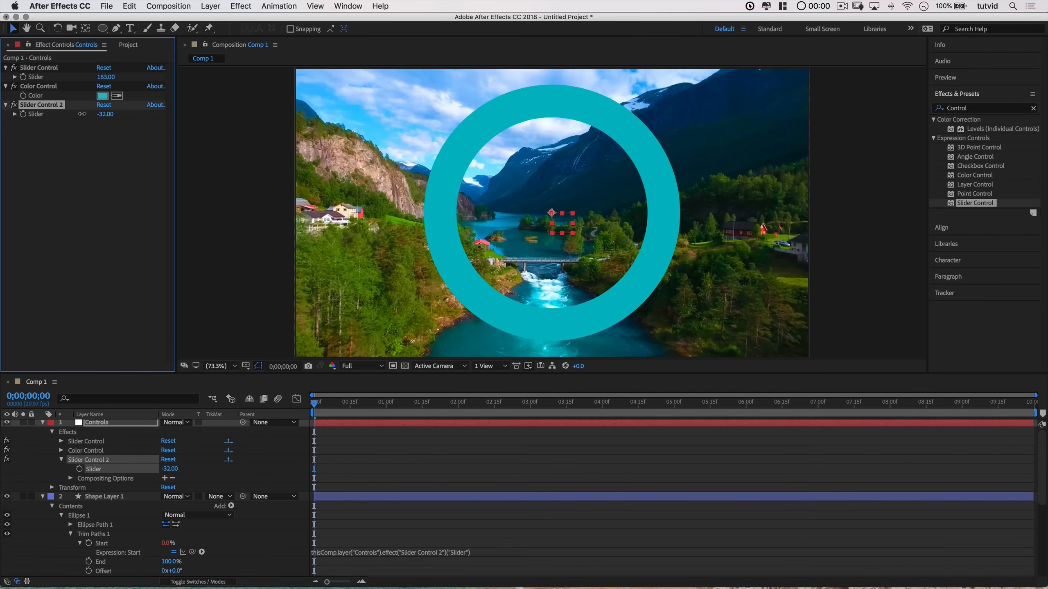
left_click(110, 116)
type("0")
key("Tab")
left_click(102, 114)
left_click_drag(103, 114, 194, 116)
left_click(107, 115)
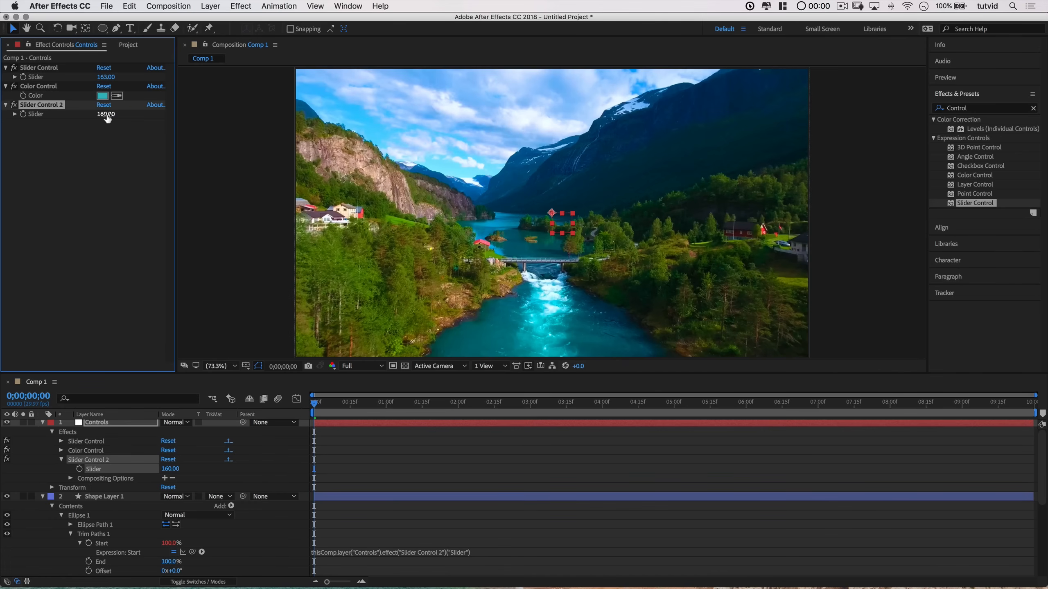
type("100")
key("Tab")
key("Tab")
type("0")
left_click(145, 209)
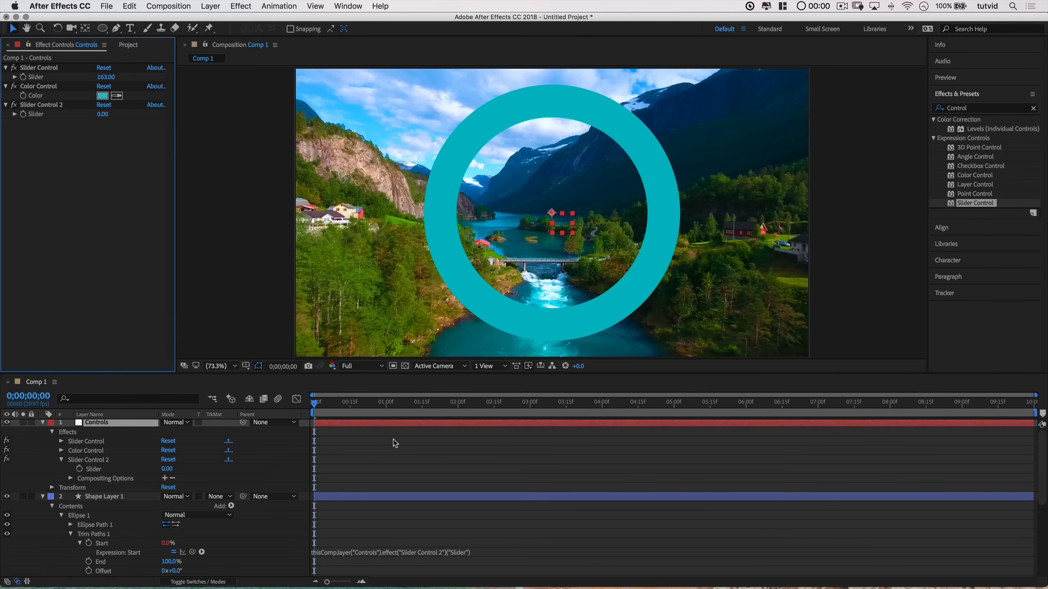
left_click(89, 470)
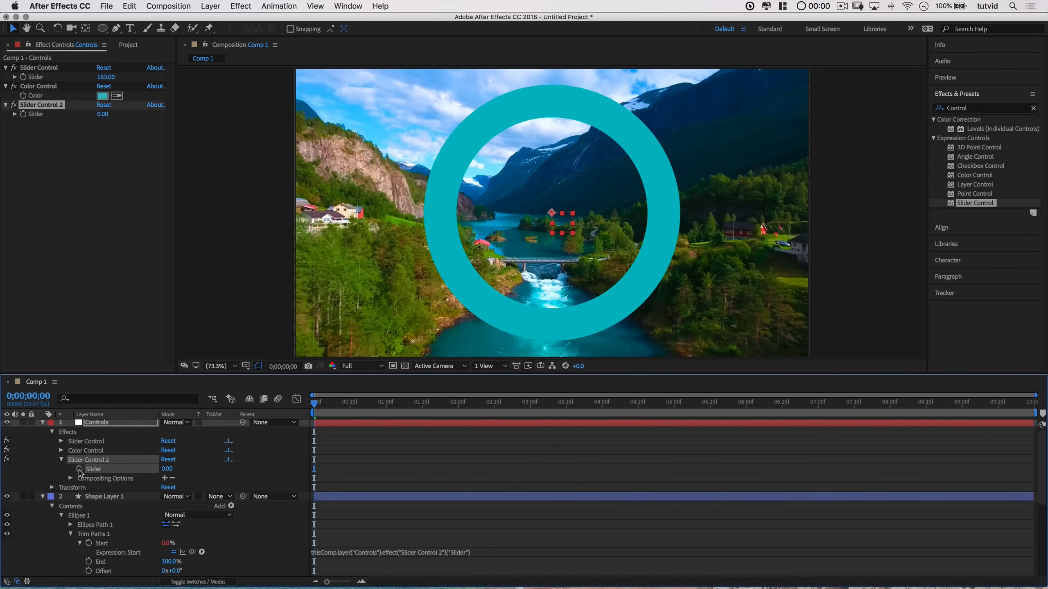
Step: Add an expression to Slider Control 2's Slider that clamps its value between 0 and 100
left_click(79, 469, "alt")
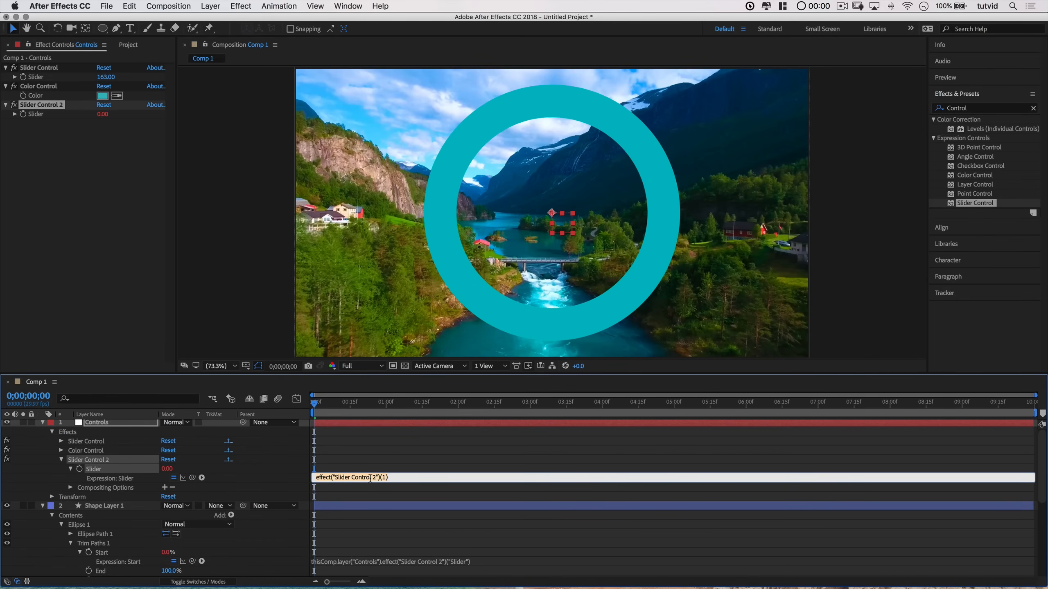
key("BackSpace")
left_click_drag(192, 478, 94, 472)
type("100")
left_click(438, 491)
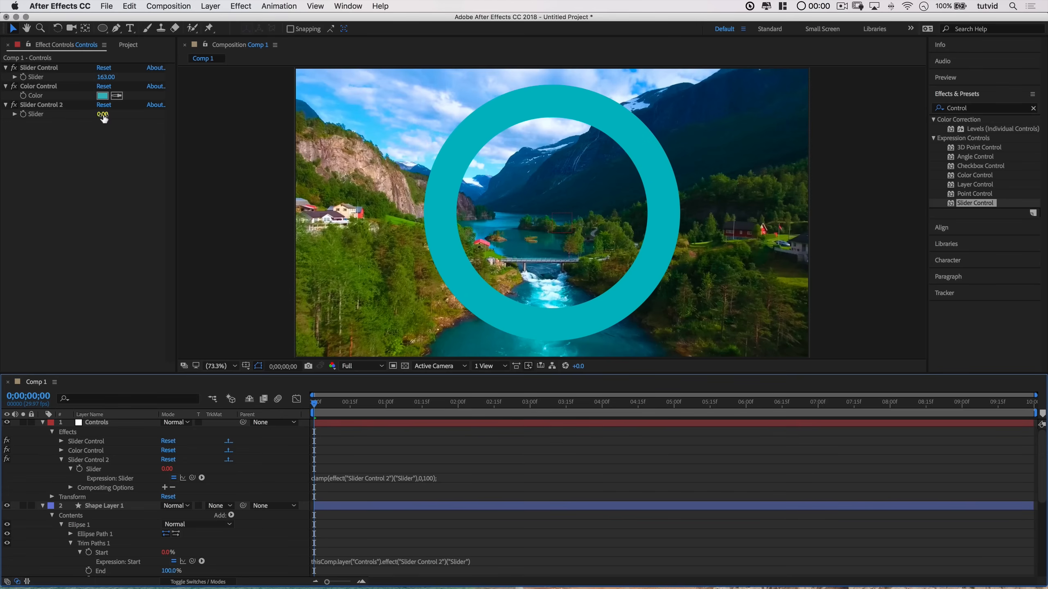
Step: Test Slider Control 2 with several values, including 126, to check the clamp
left_click_drag(103, 115, 80, 117)
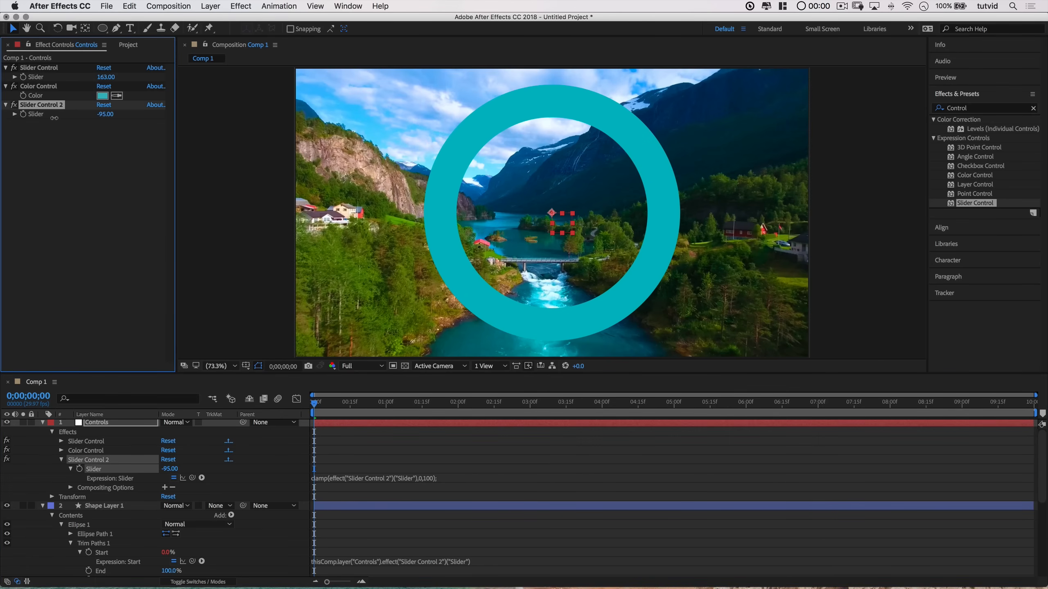
left_click_drag(56, 118, 57, 119)
left_click_drag(104, 114, 226, 124)
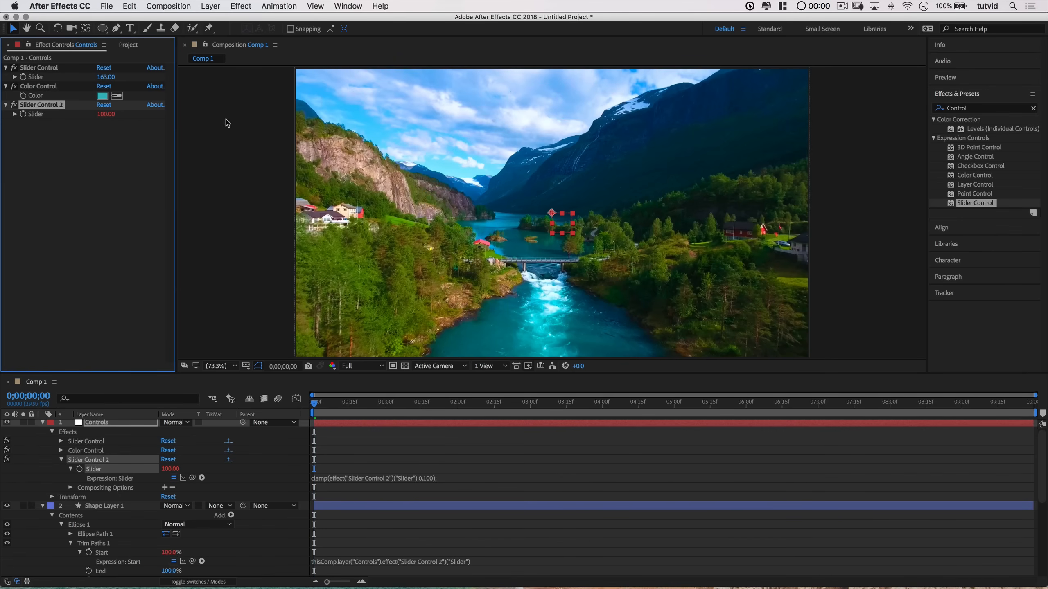
left_click(106, 114)
type("126")
key("Return")
left_click(108, 226)
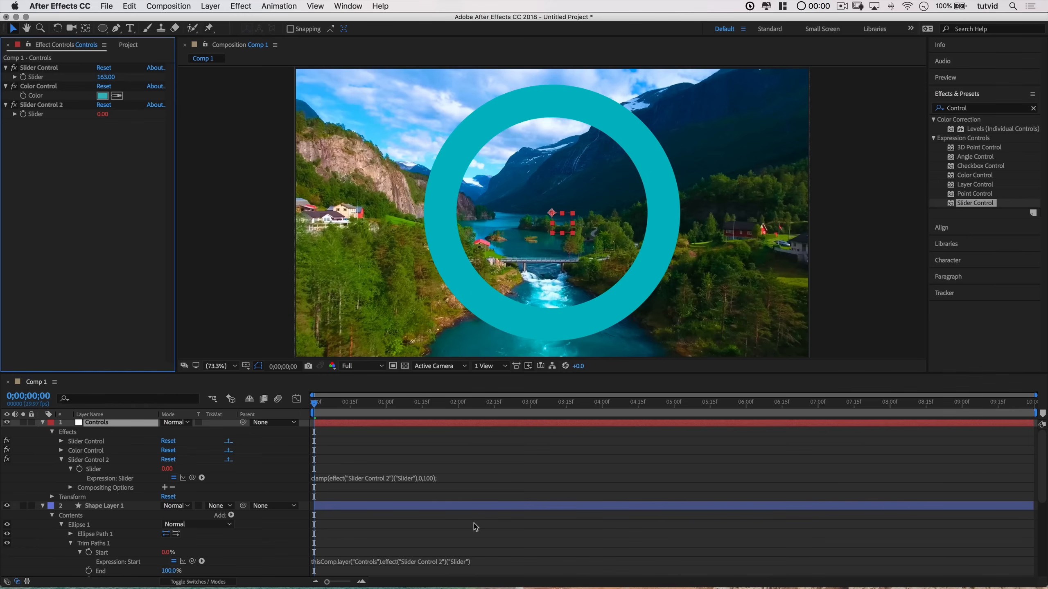
Step: Collapse the open property groups and apply Turbulent Displace to Shape Layer 1
left_click(61, 460)
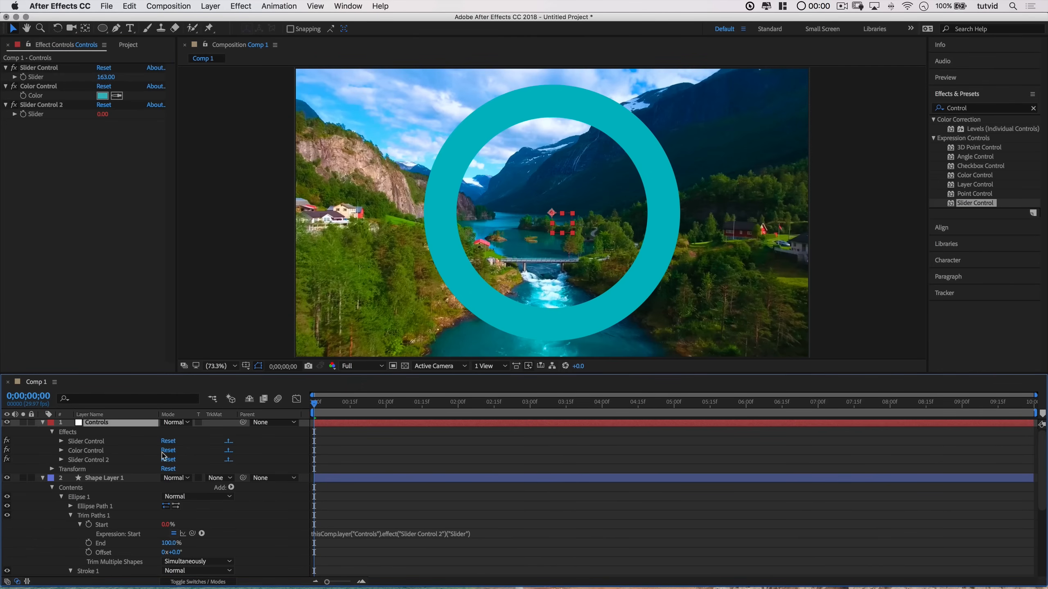
left_click(70, 516)
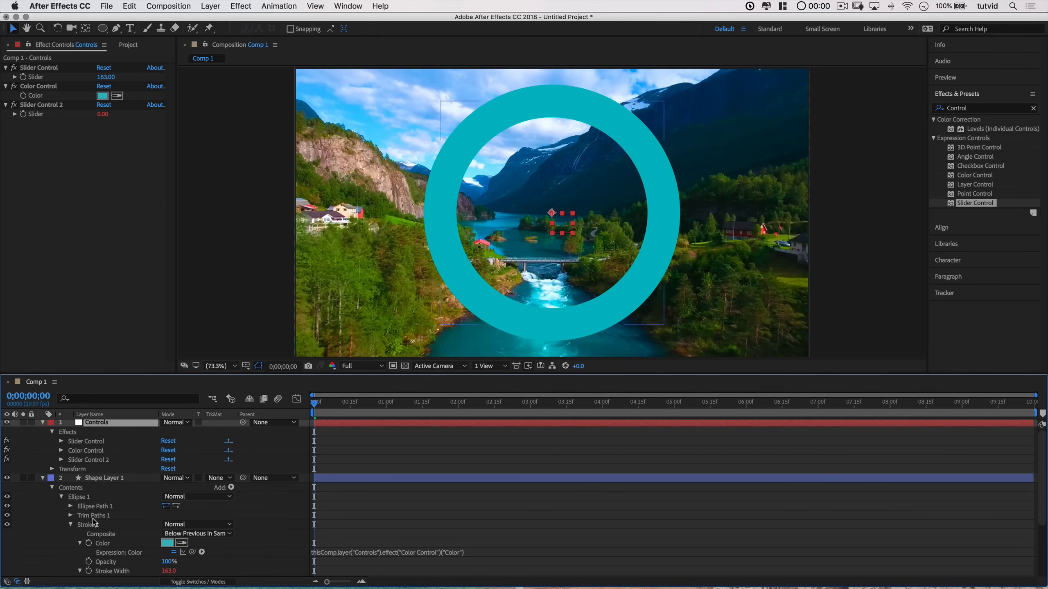
left_click(71, 526)
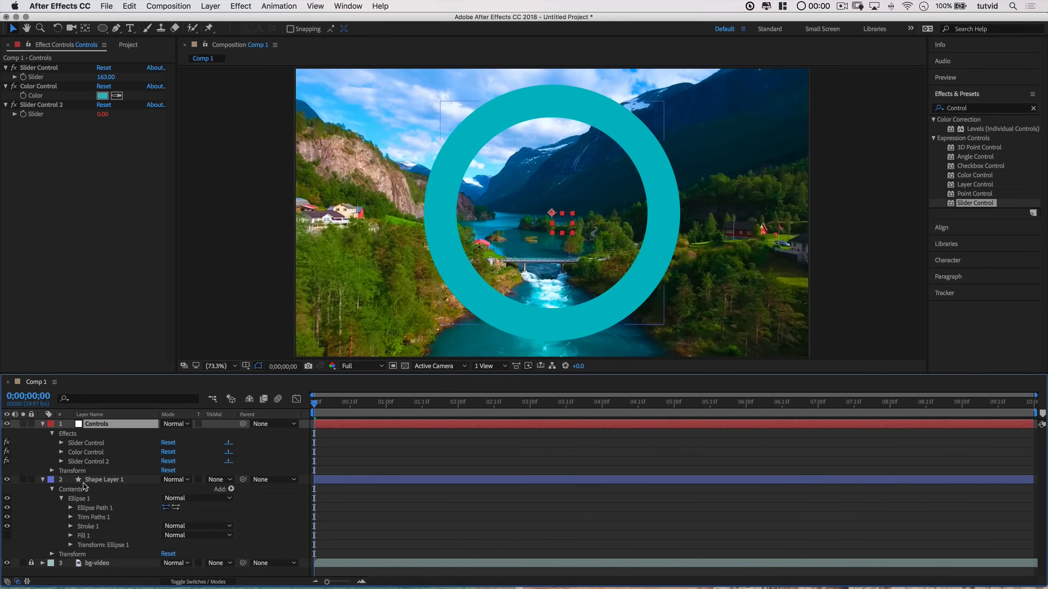
left_click(974, 111)
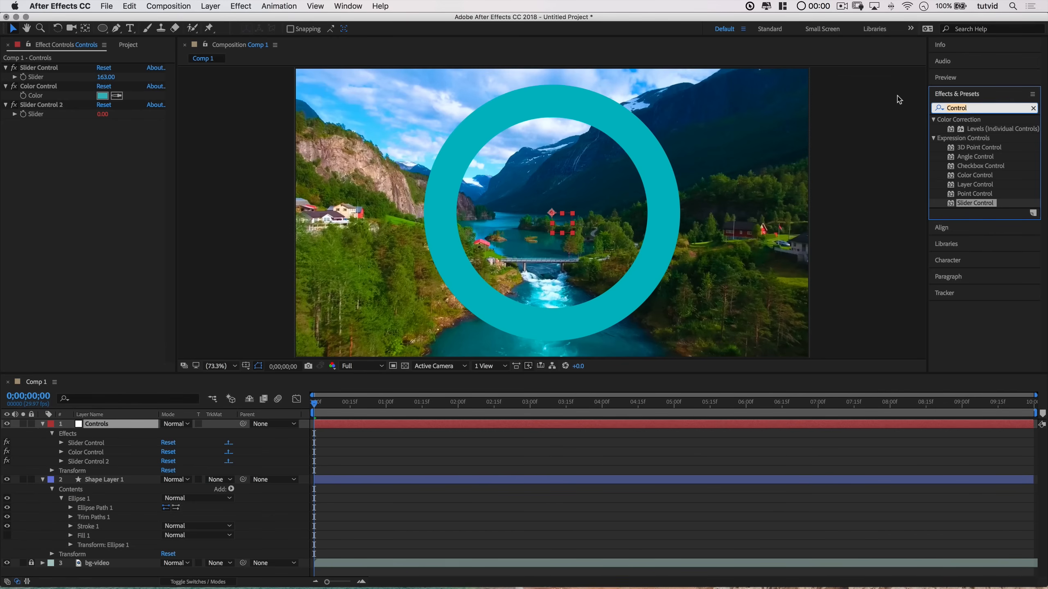
type("displace")
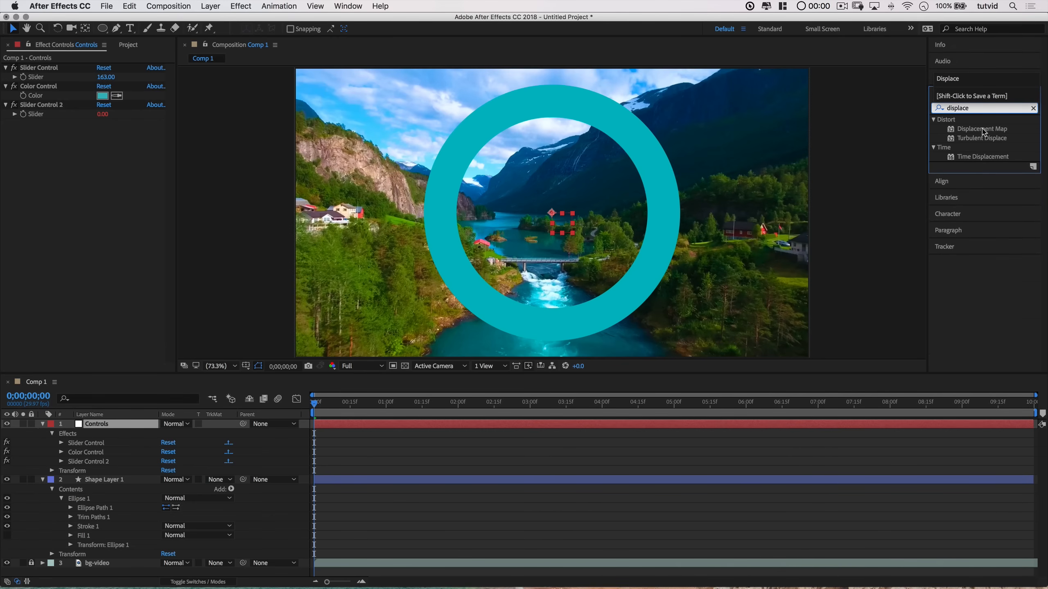
mouse_move(979, 143)
left_mouse_down()
mouse_move(487, 231)
mouse_move(133, 373)
mouse_move(82, 483)
mouse_move(116, 484)
left_mouse_up()
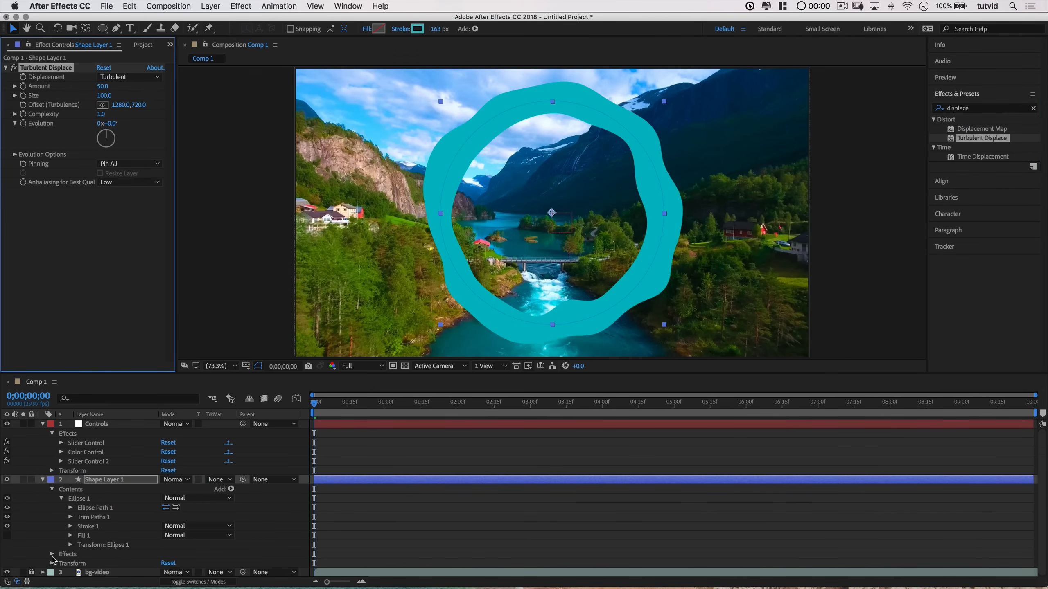
left_click(52, 555)
scroll(58, 561, "down", 1)
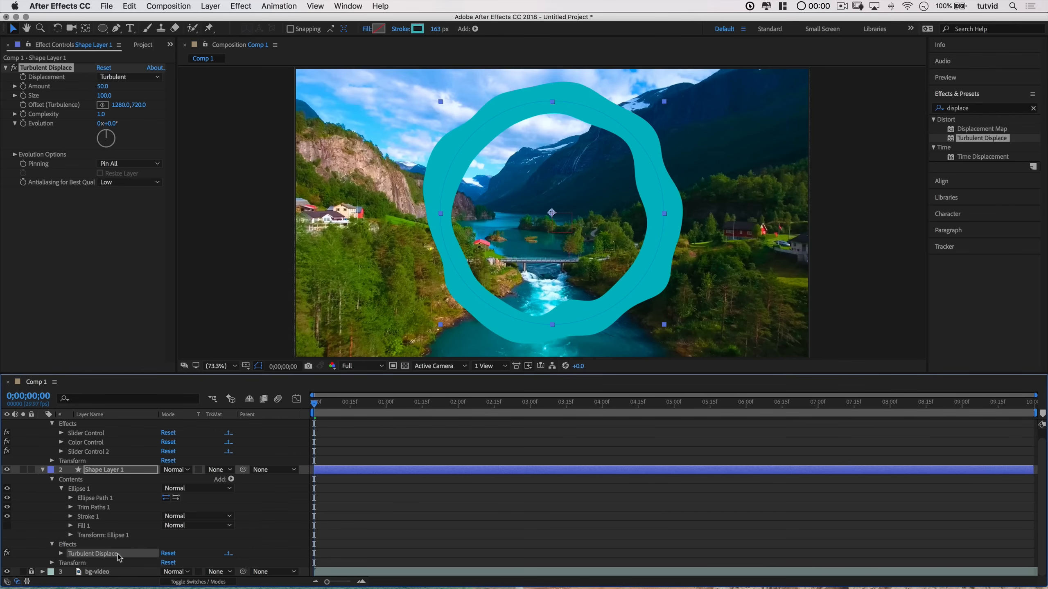
scroll(119, 494, "up", 1)
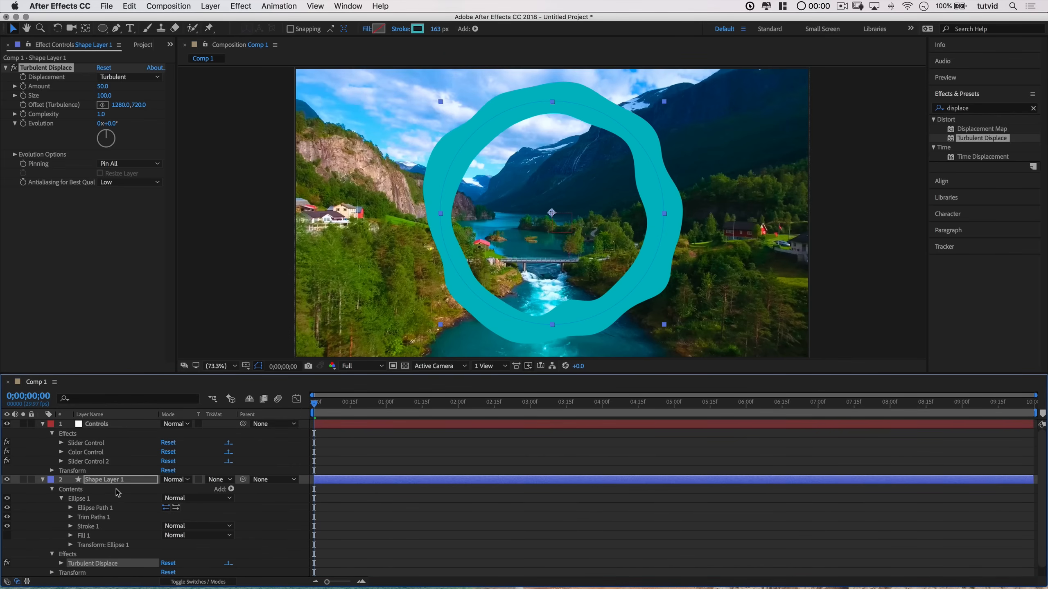
Step: Apply a third Slider Control to the Controls layer and expand its properties
left_click(959, 109)
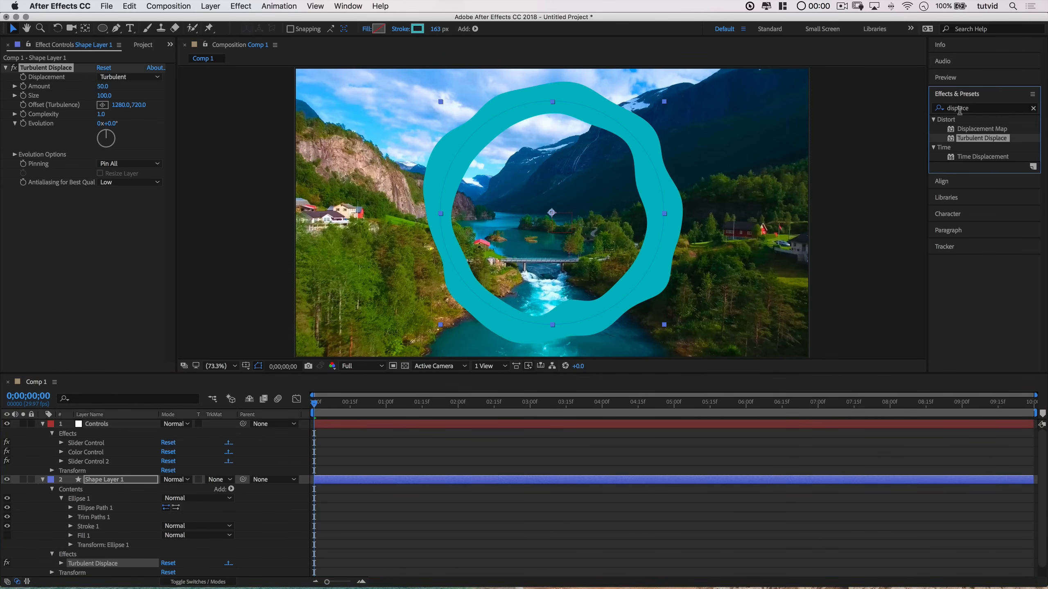
double_click(959, 108)
type("Slider")
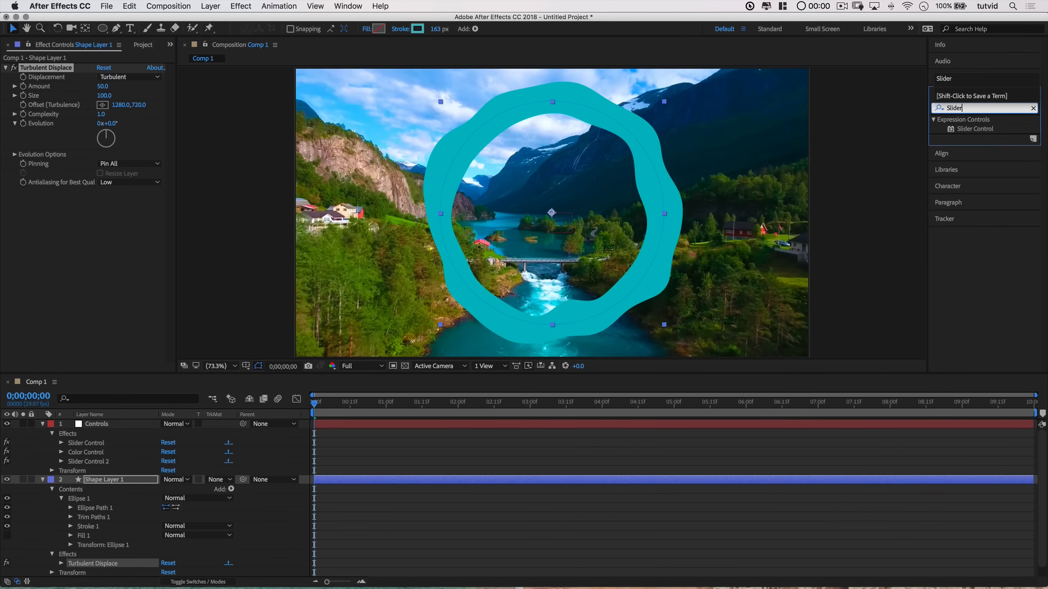
left_click_drag(974, 129, 99, 432)
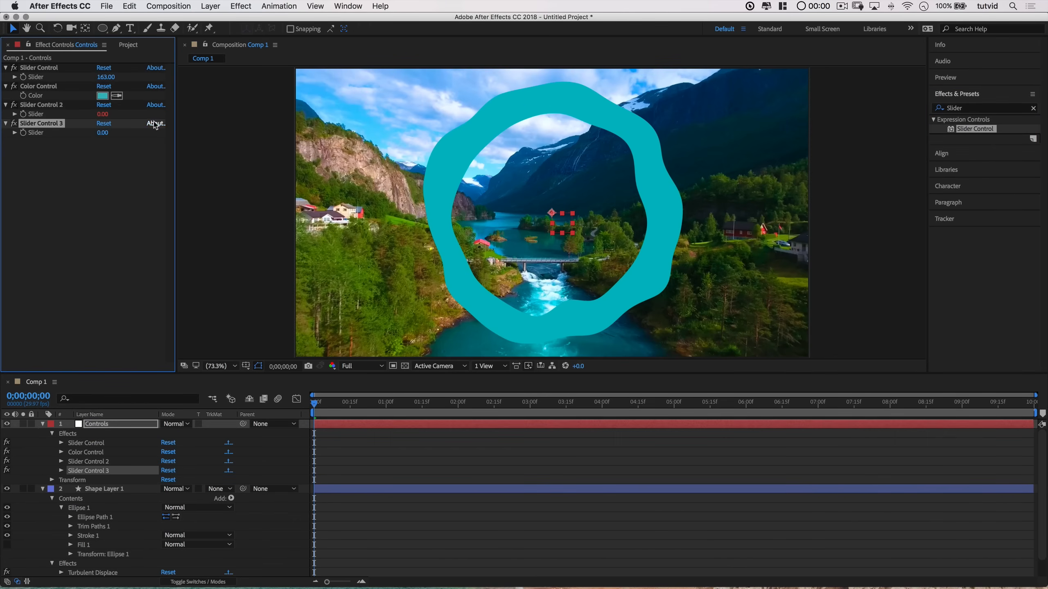
left_click(66, 471)
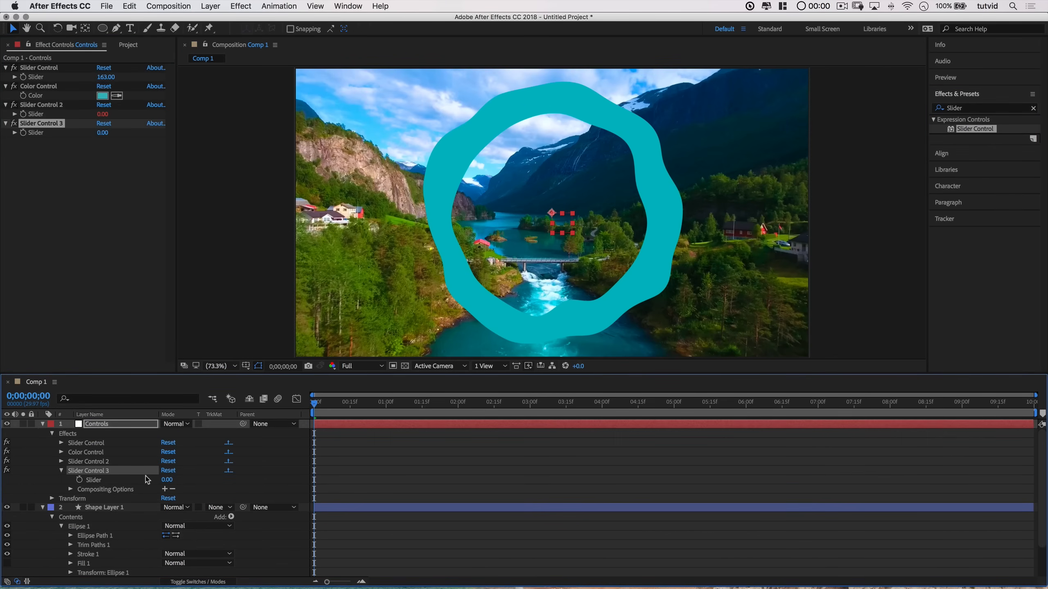
Step: Scrub Turbulent Displace's Evolution to preview the wobble, then set Evolution back to 0
scroll(123, 556, "down", 3)
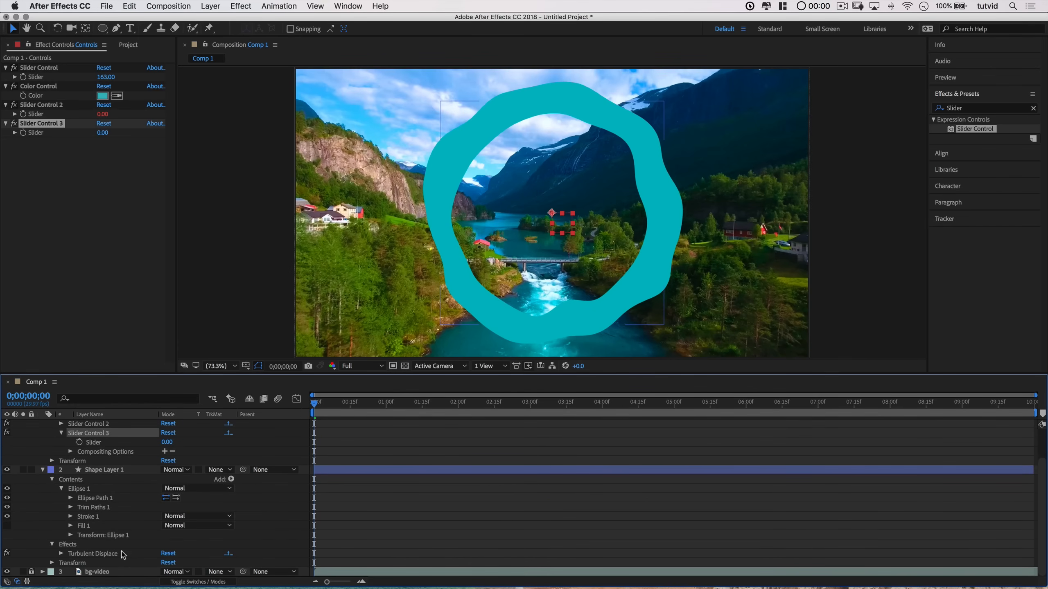
left_click(65, 554)
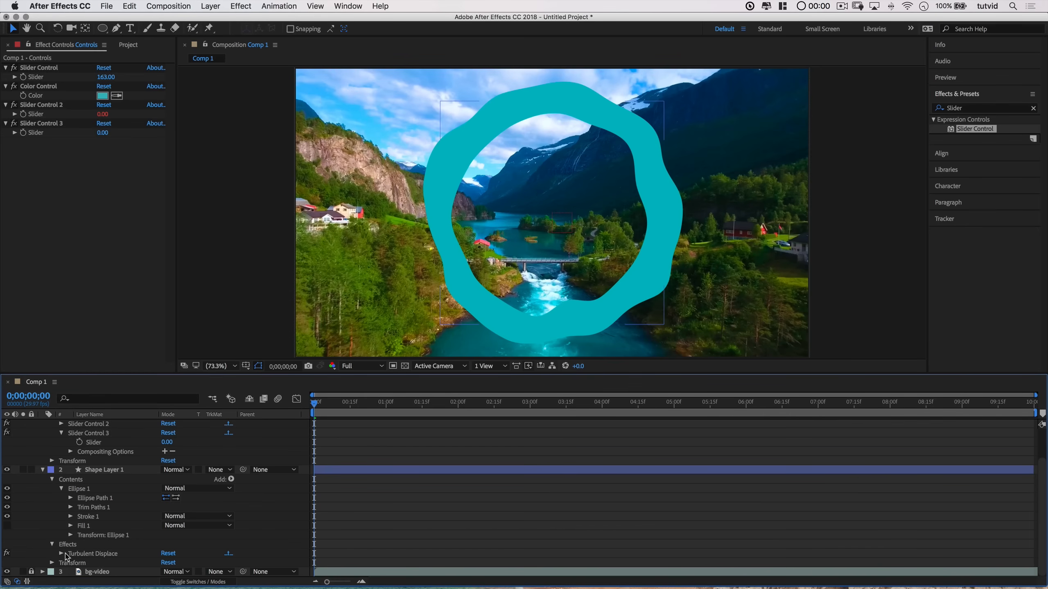
left_click(61, 554)
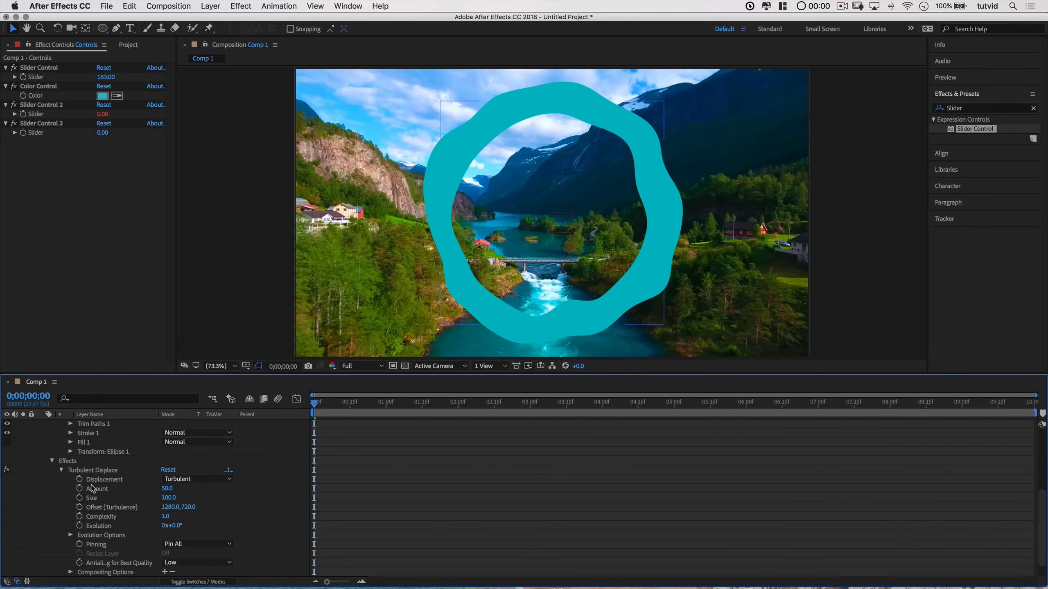
left_click_drag(319, 404, 523, 413)
left_click_drag(569, 444, 292, 416)
mouse_move(163, 527)
left_mouse_down()
mouse_move(185, 526)
mouse_move(163, 527)
left_mouse_up()
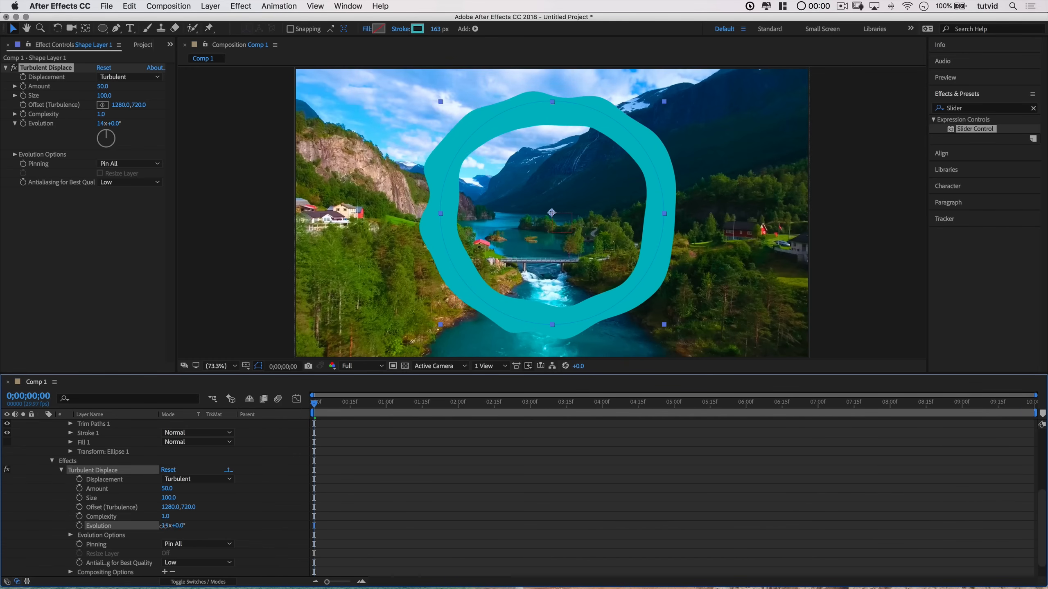
left_click(163, 526)
type("0")
key("Return")
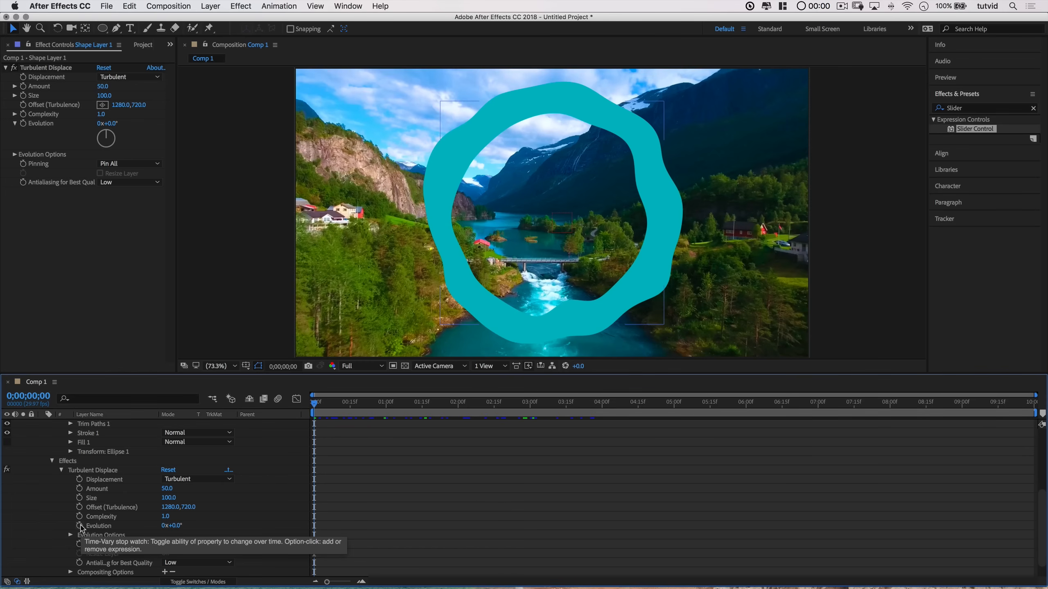
Step: Add an expression to Turbulent Displace's Evolution and pick-whip it to Slider Control 3's Slider
left_click(80, 526, "alt")
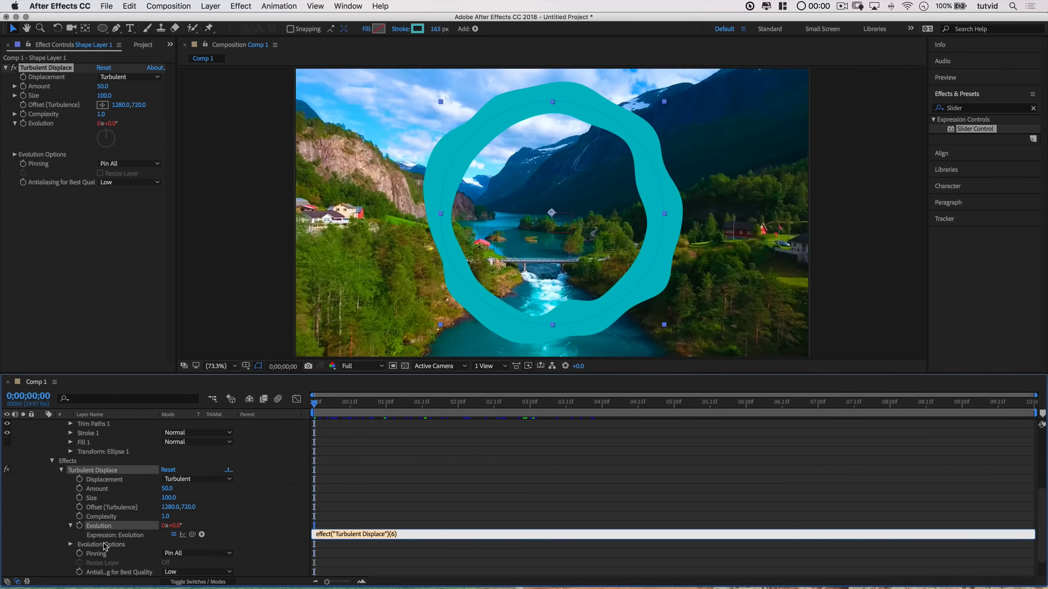
left_click_drag(193, 534, 119, 479)
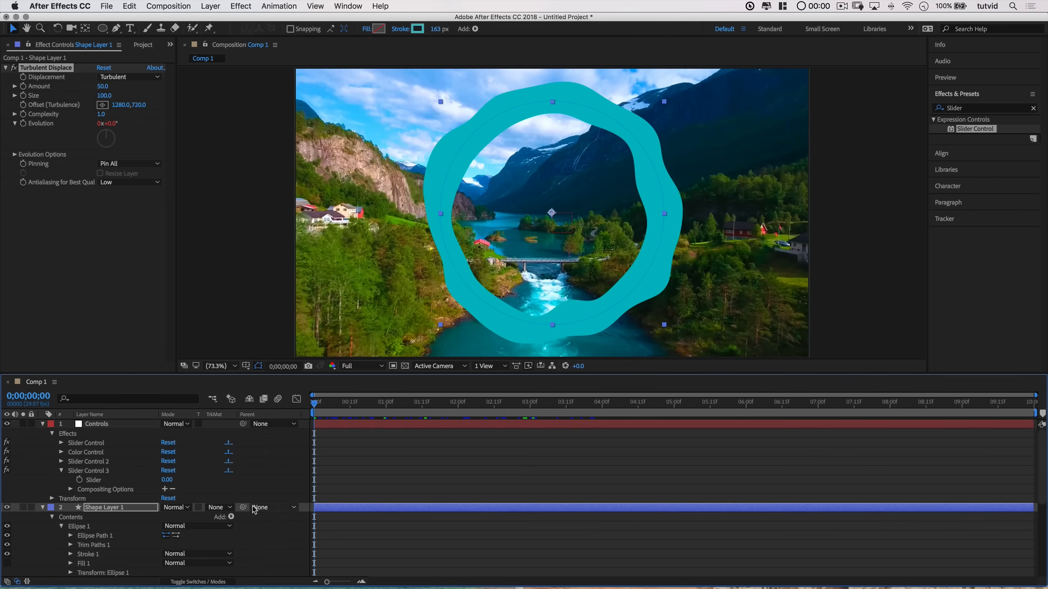
scroll(254, 510, "down", 5)
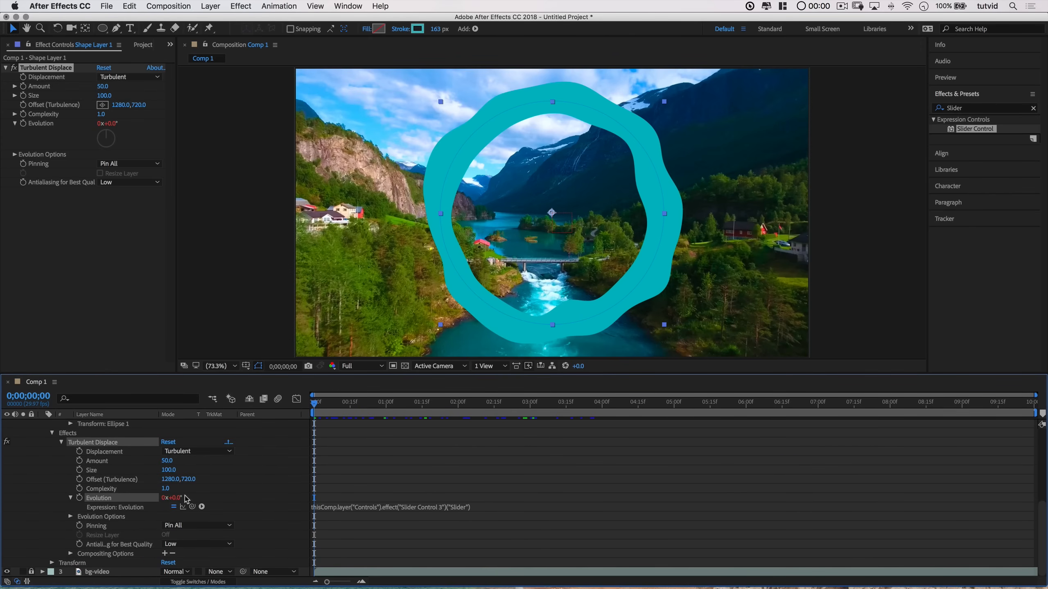
Step: Try to set the Evolution value to 0
left_click(167, 498)
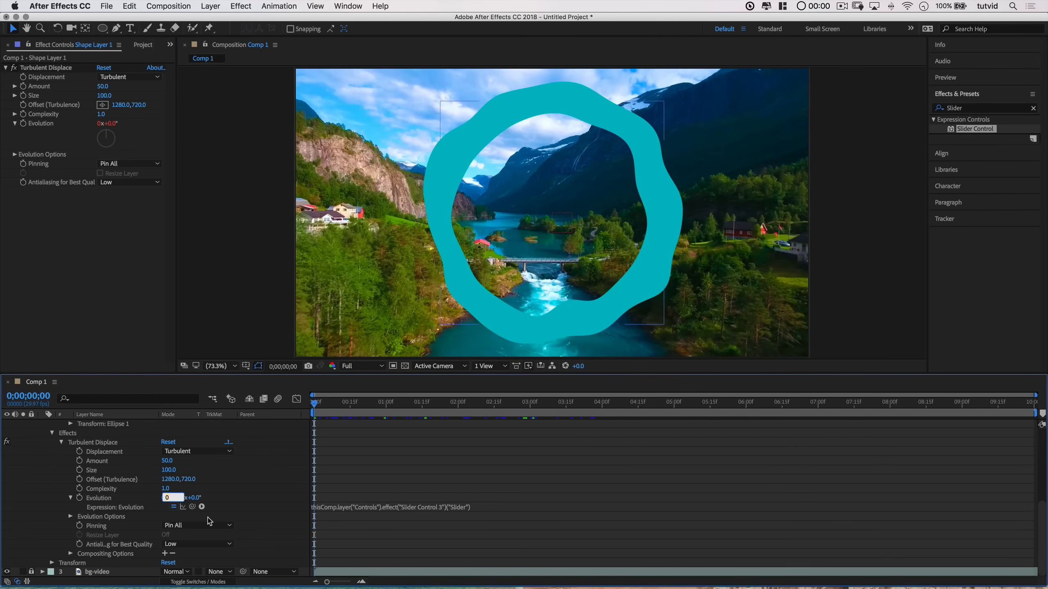
key("Tab")
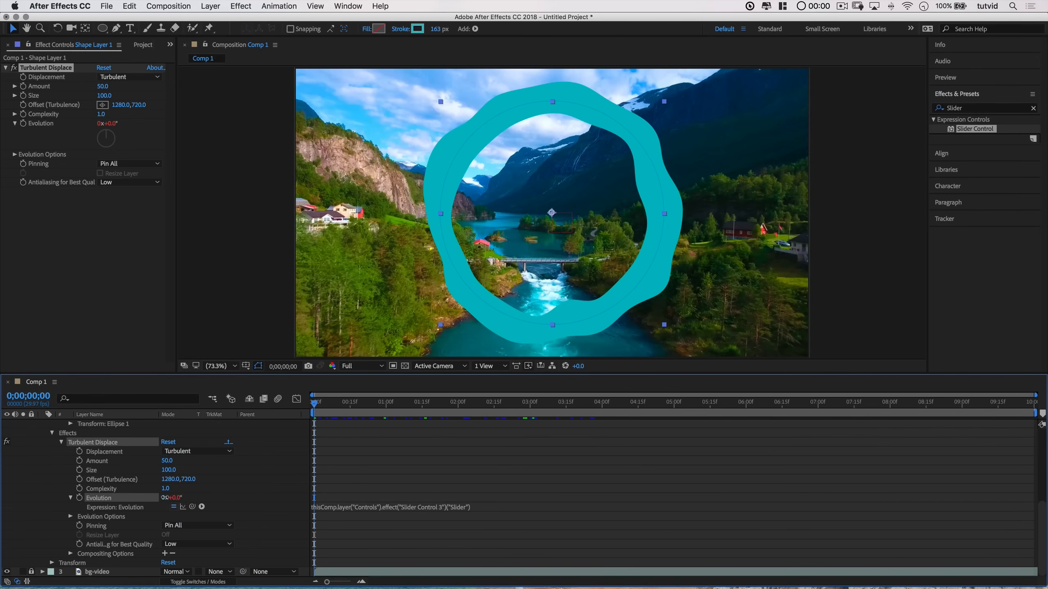
left_click(164, 498)
type("0")
key("Tab")
Step: Drag Slider Control 3's Slider to 374 to test the wobble, then undo the change
scroll(134, 536, "up", 5)
scroll(133, 536, "up", 3)
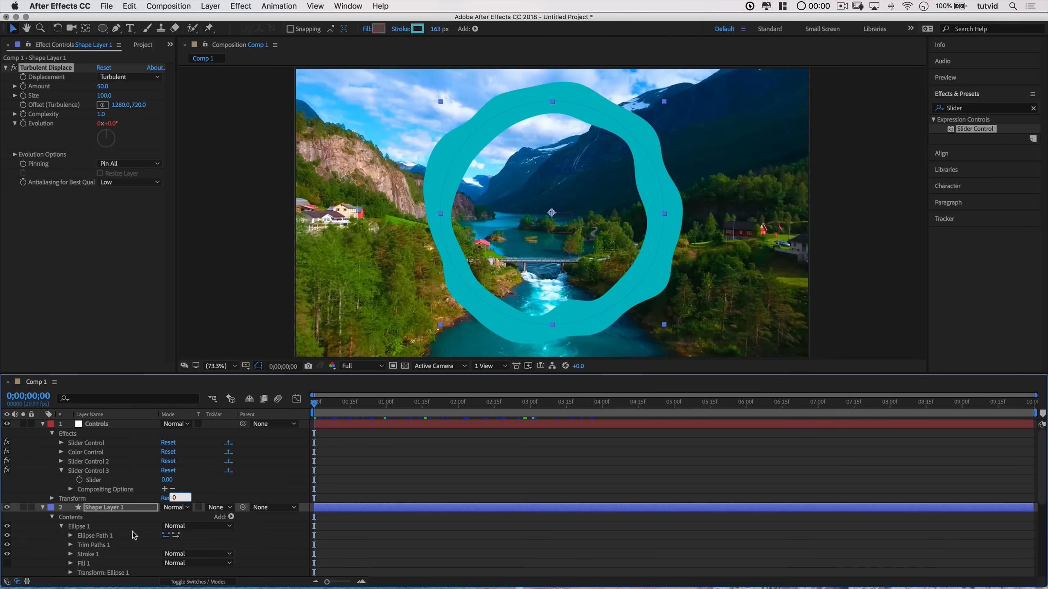
left_click(100, 481)
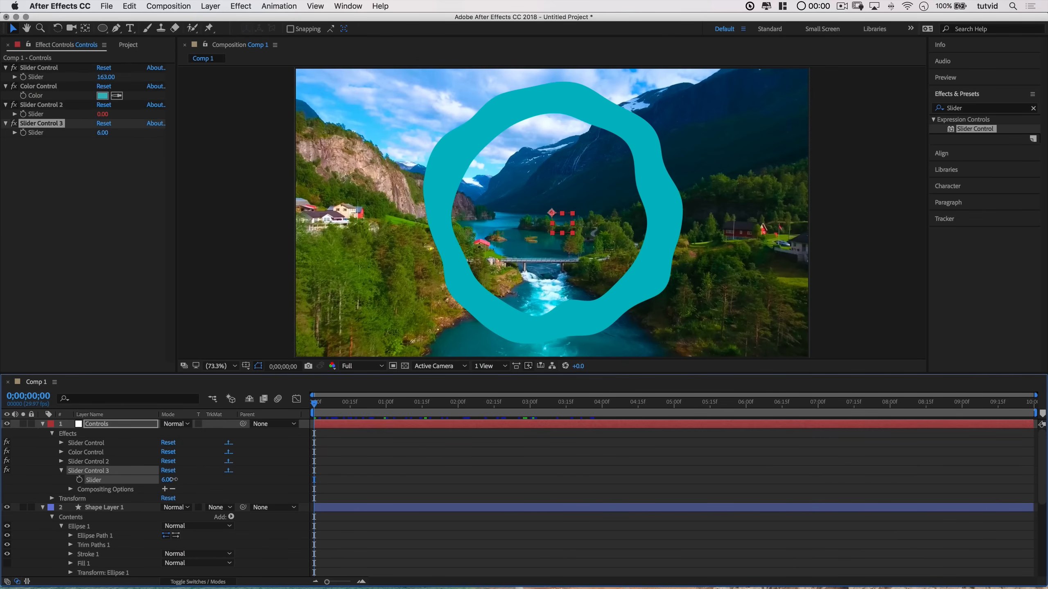
left_click_drag(167, 480, 360, 475)
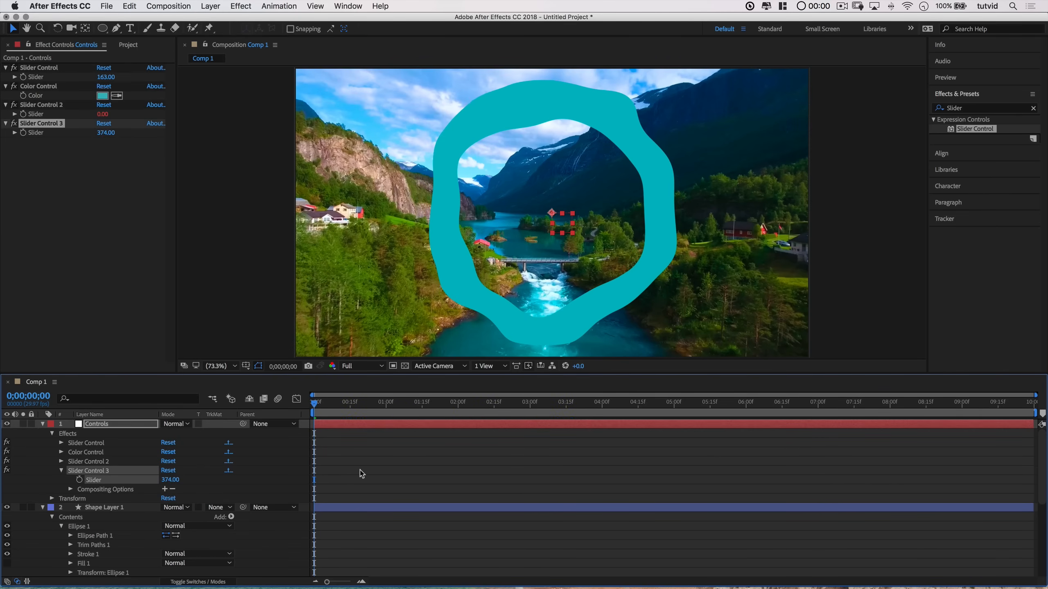
left_click(191, 489)
key("super+z")
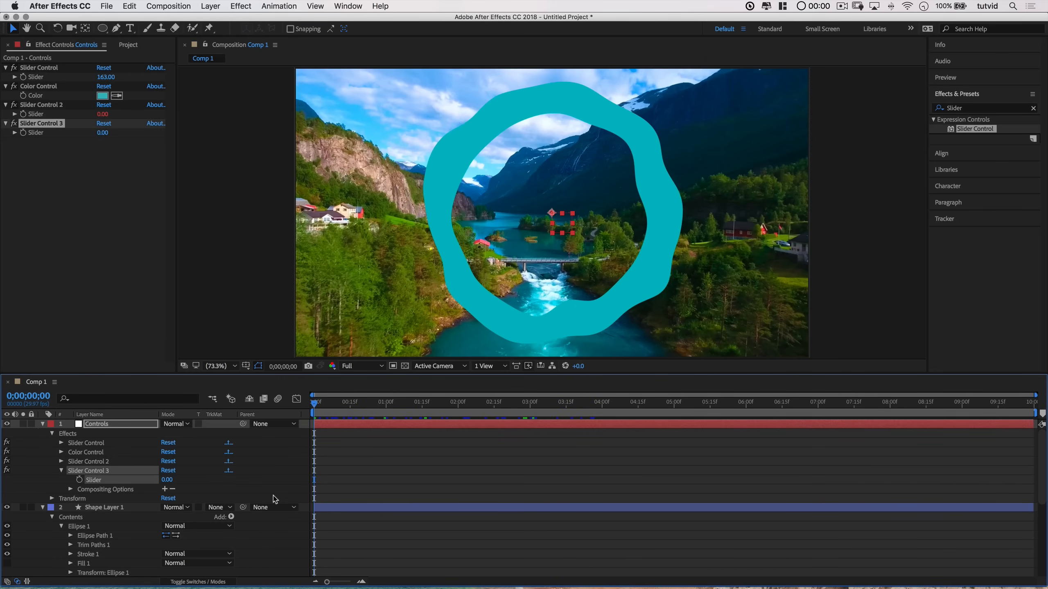
Step: Multiply the Evolution expression by 100 and play the composition preview
scroll(251, 511, "down", 8)
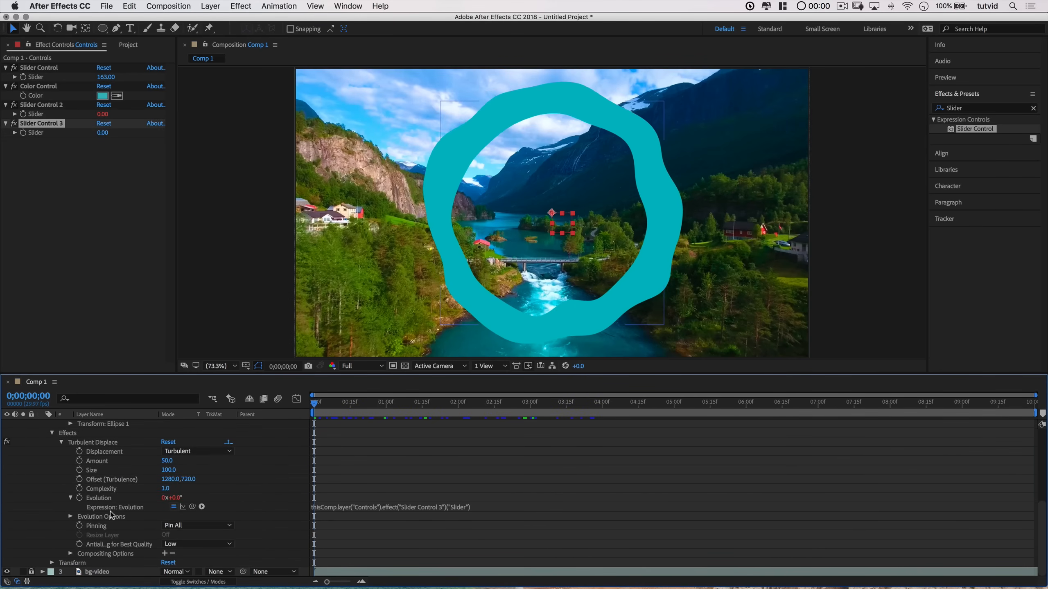
left_click(361, 510)
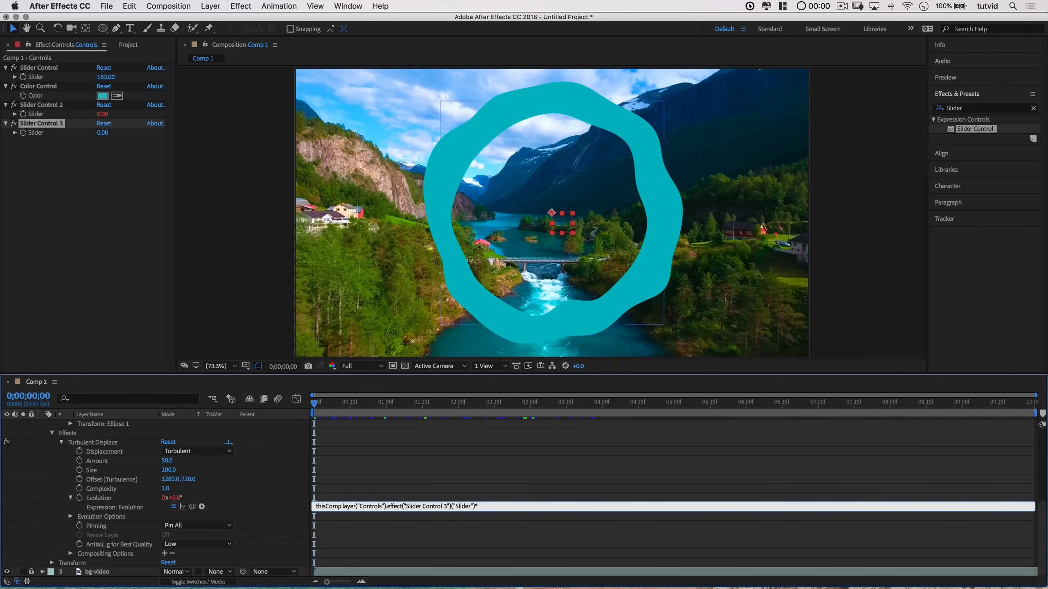
left_click(507, 537)
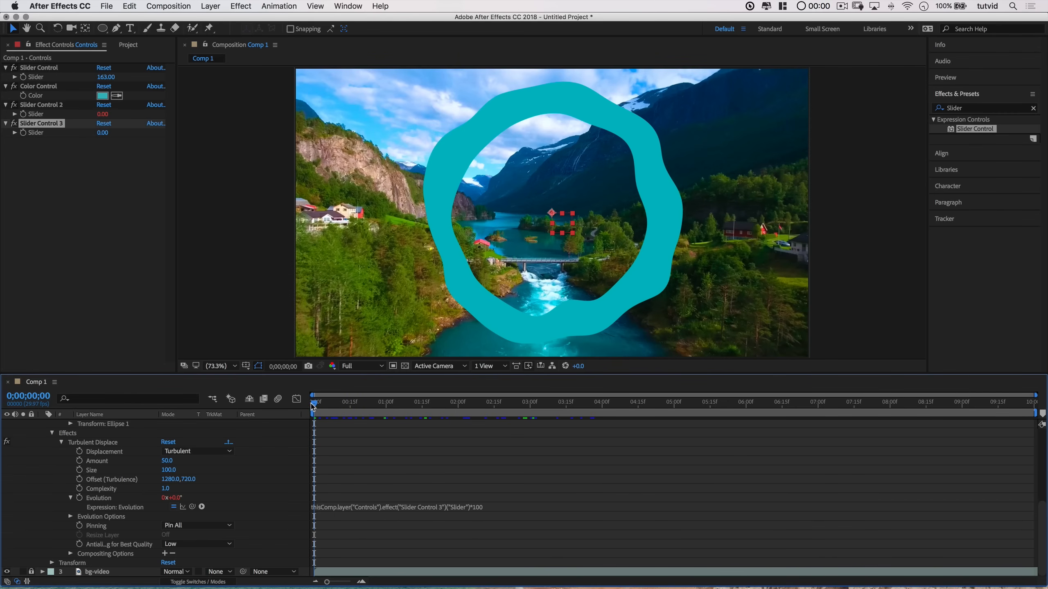
key("space")
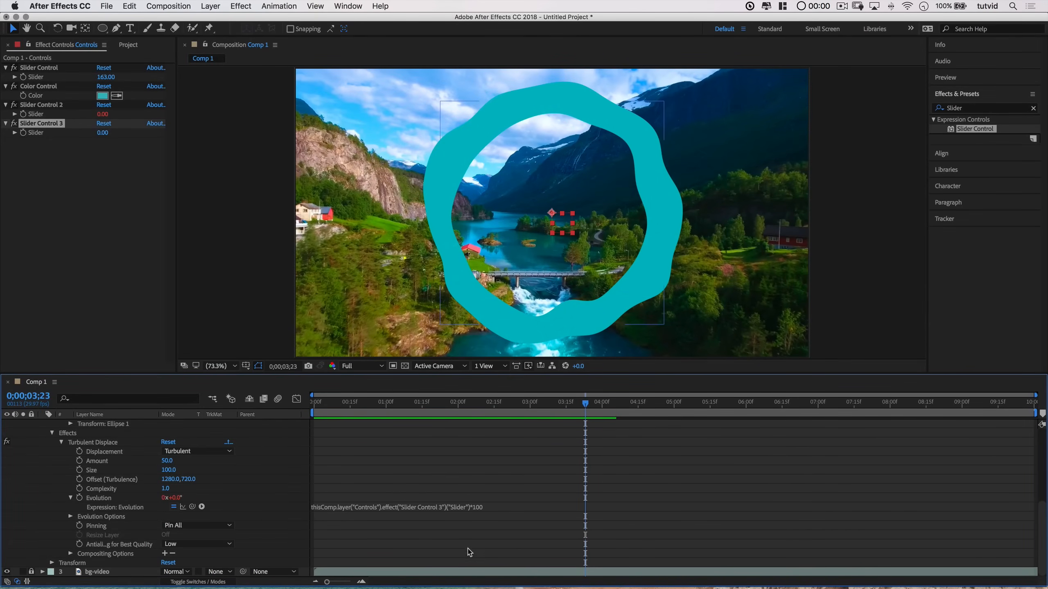
Step: Multiply the Evolution expression by random(100,800) and play the preview from the start
left_click(476, 508)
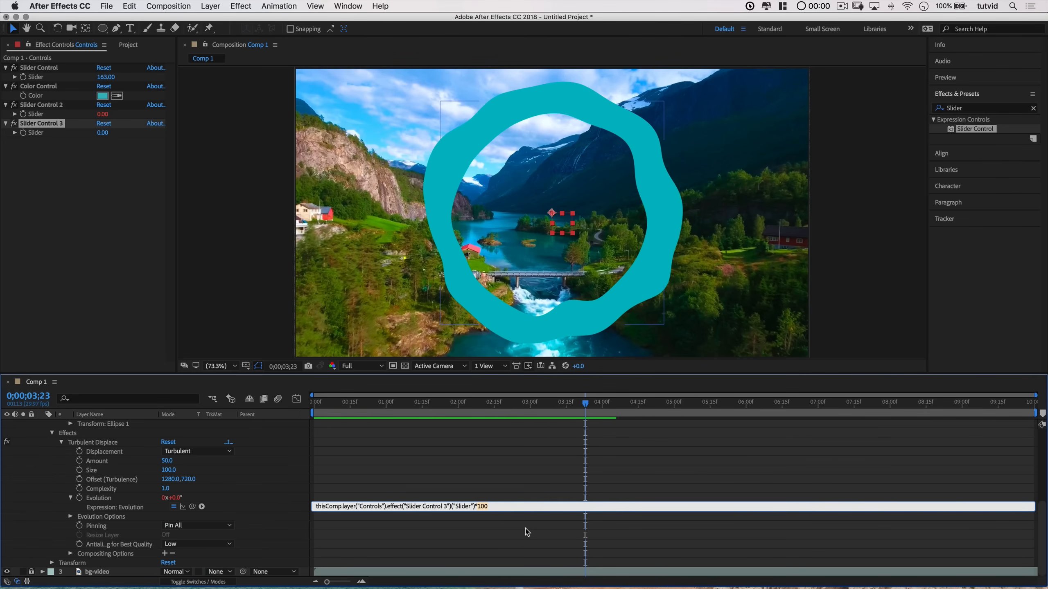
type("random(")
left_click(506, 525)
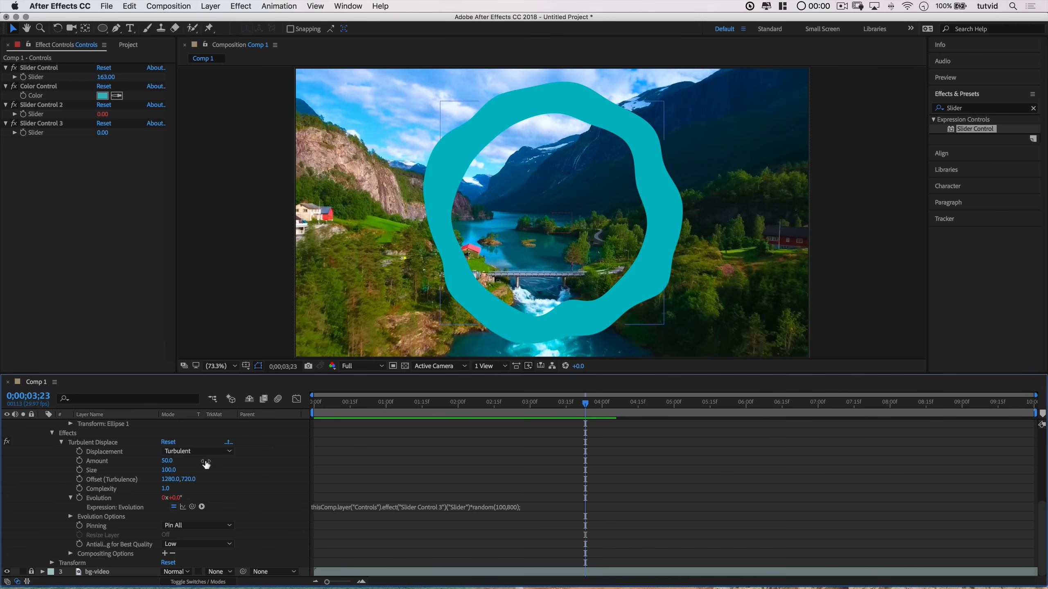
left_click_drag(366, 401, 297, 406)
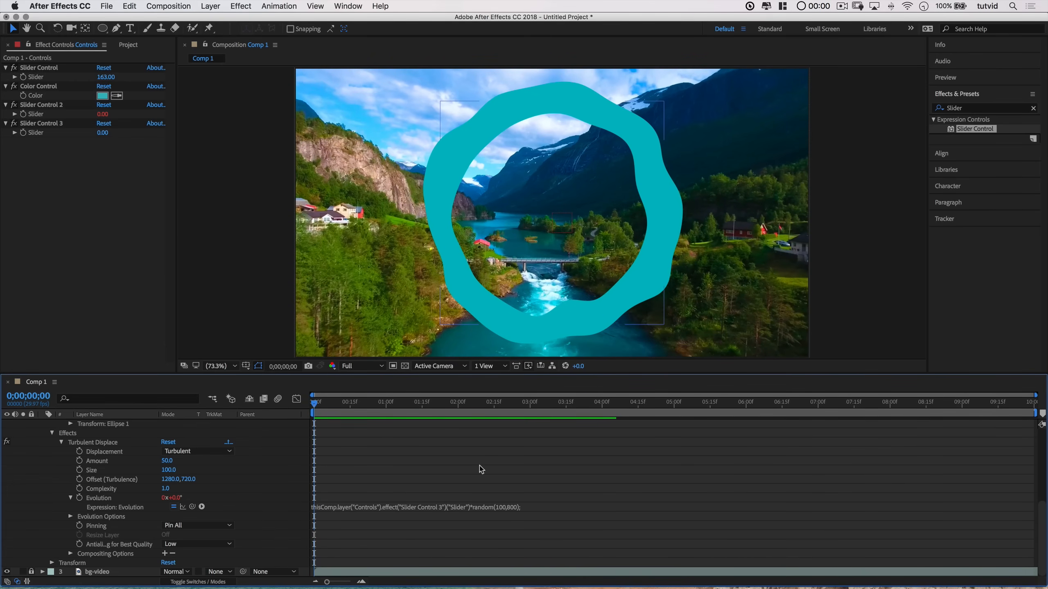
key("space")
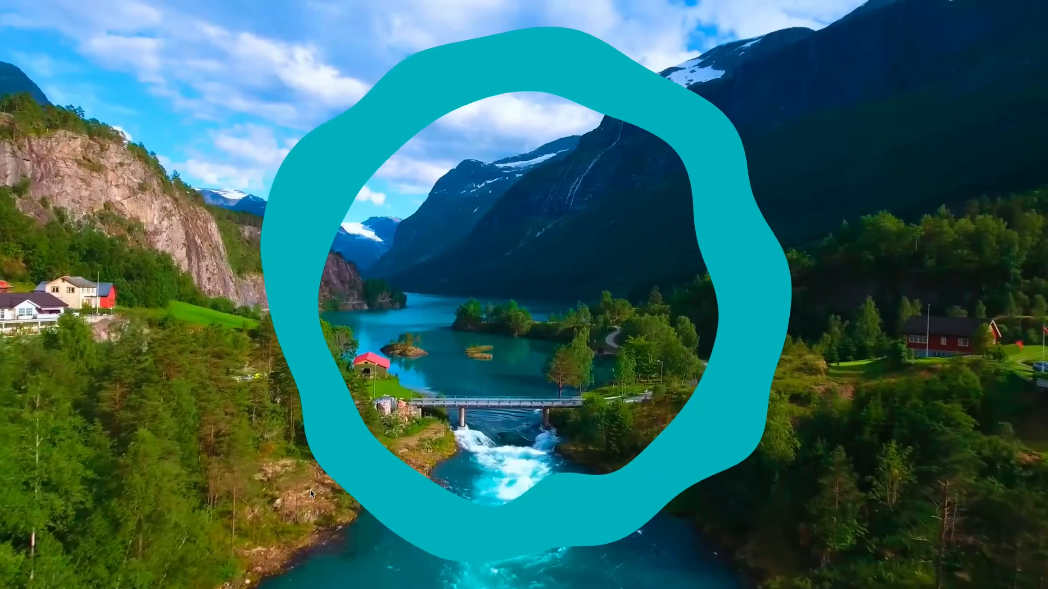
key("space")
Step: Set Slider Control 3's Slider to 1 and play the preview from the start
left_click(104, 133)
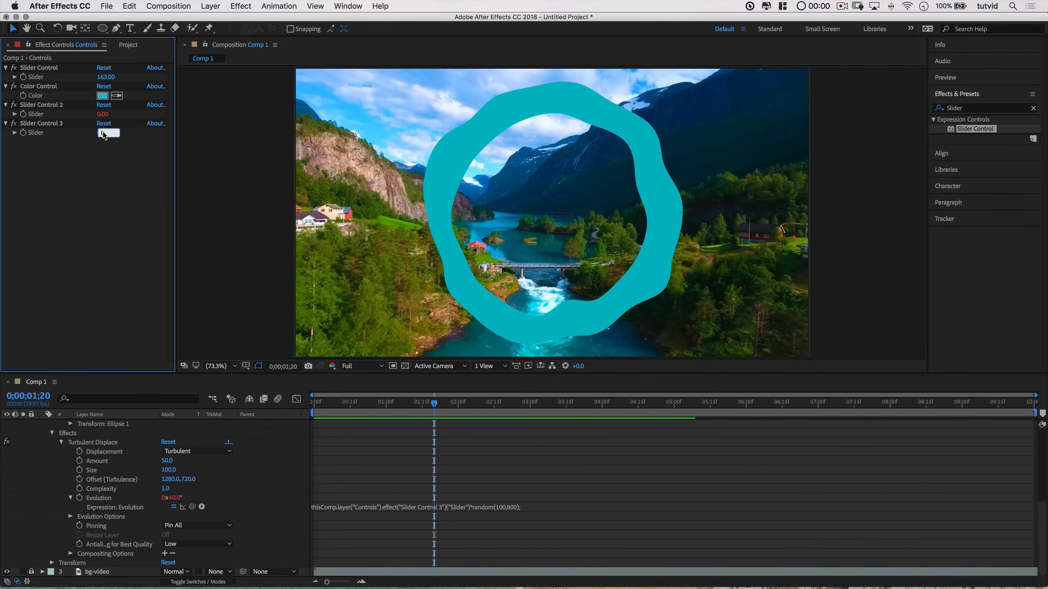
type("1")
key("Return")
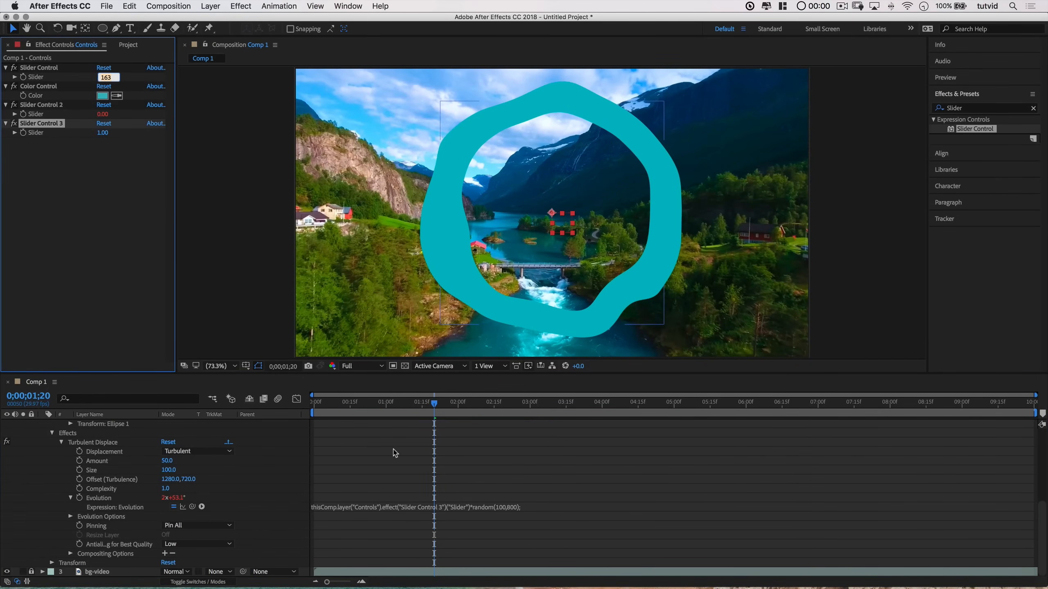
left_click_drag(344, 402, 307, 411)
key("space")
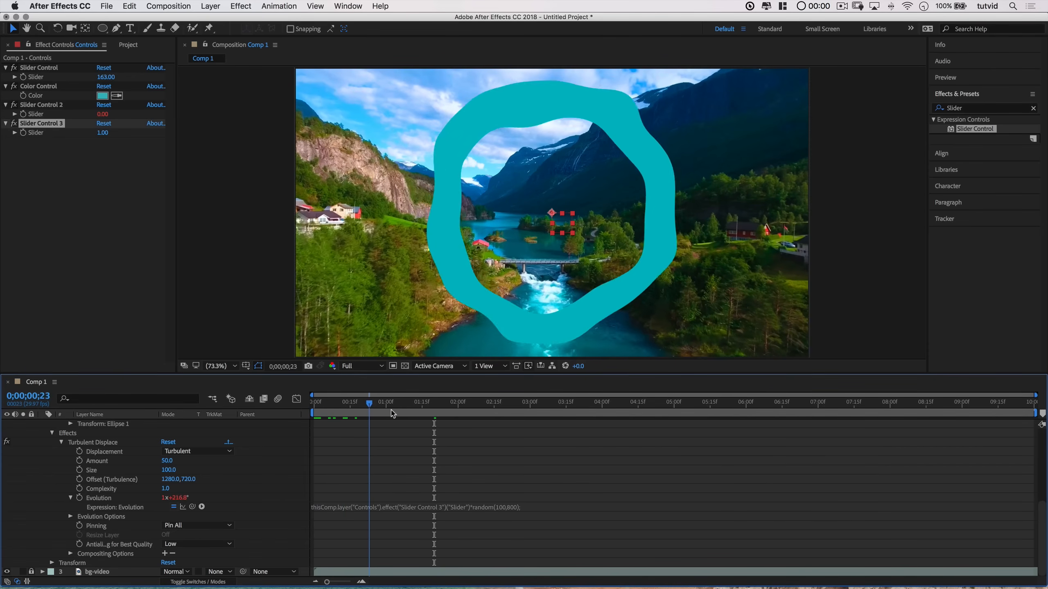
key("space")
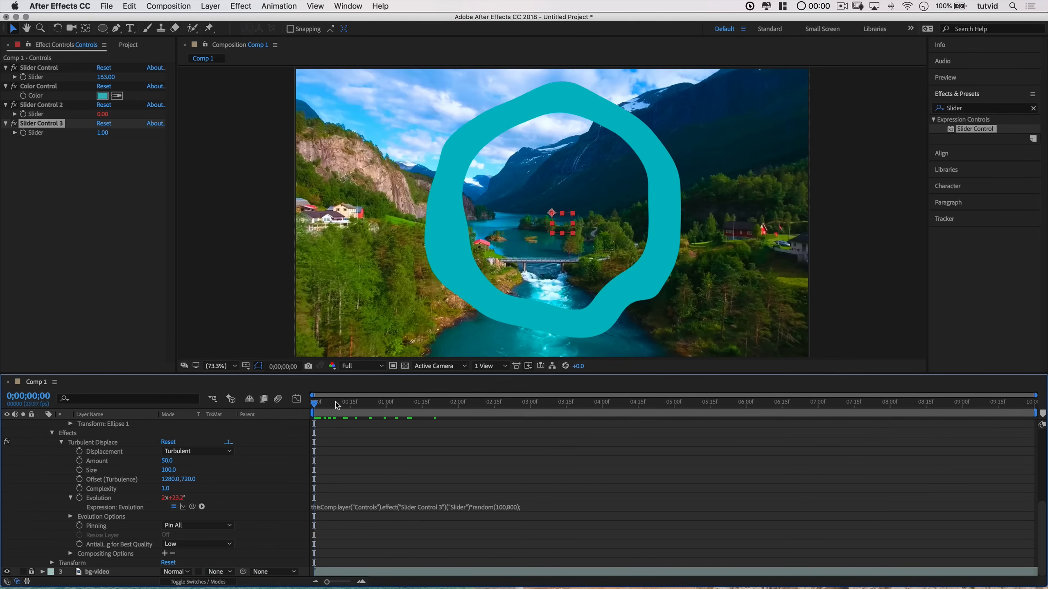
Step: Set Slider Control 3's Slider to 4 and return to the start of the timeline
left_click(103, 133)
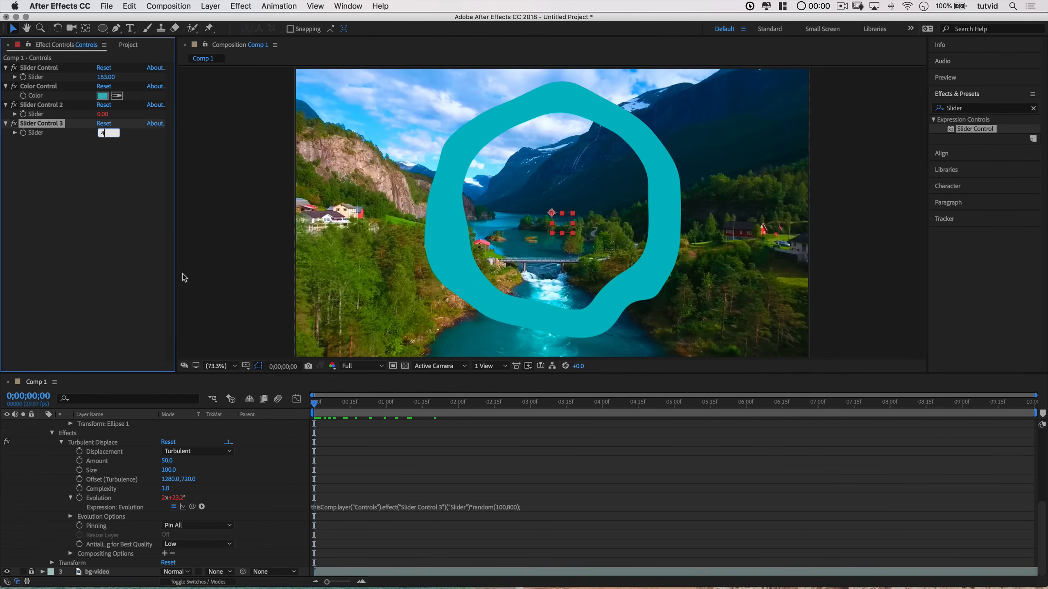
type("4")
key("Tab")
mouse_move(317, 402)
left_mouse_down()
mouse_move(468, 407)
mouse_move(305, 417)
left_mouse_up()
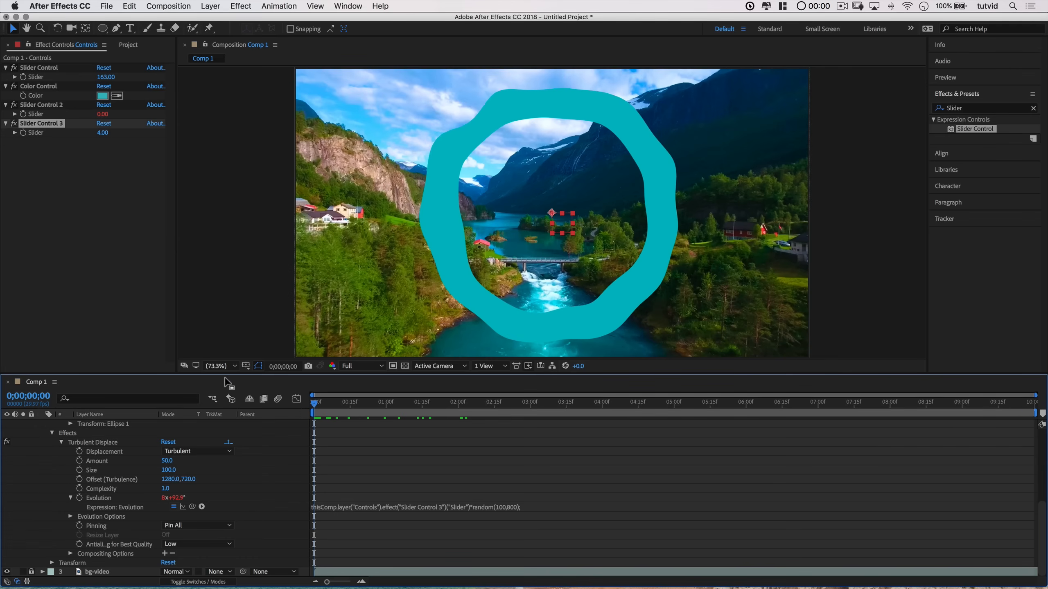
left_click(104, 133)
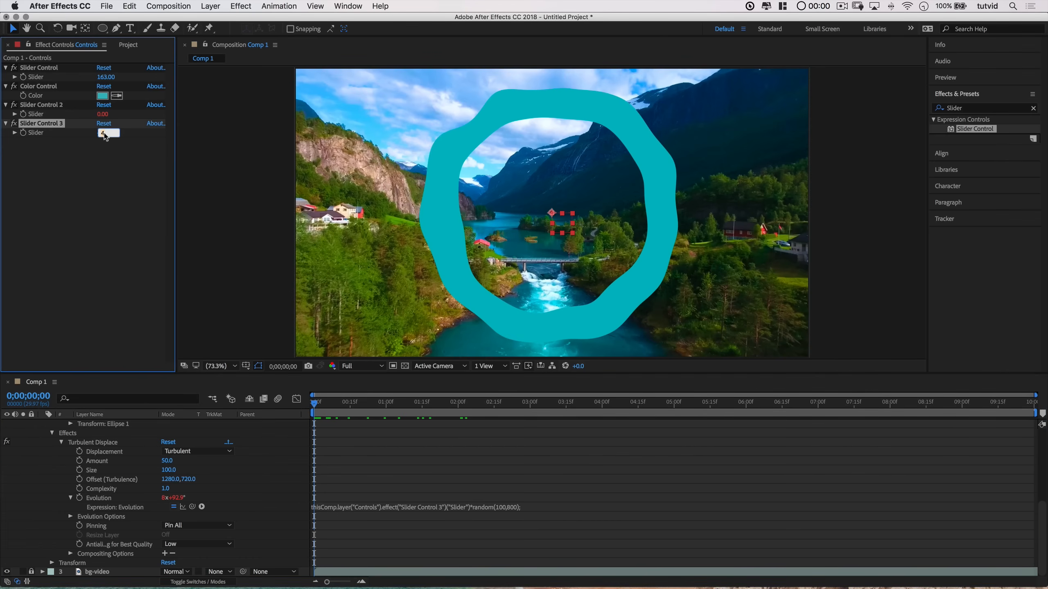
left_click(120, 185)
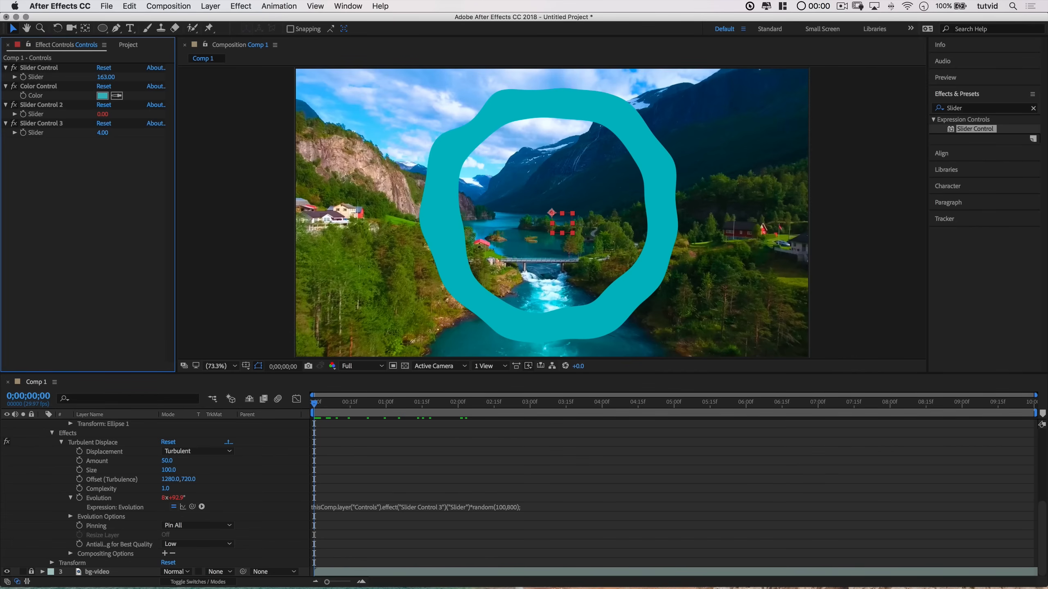
Step: Add an expression to Slider Control 3's Slider that clamps it between 1 and 5
scroll(205, 470, "up", 6)
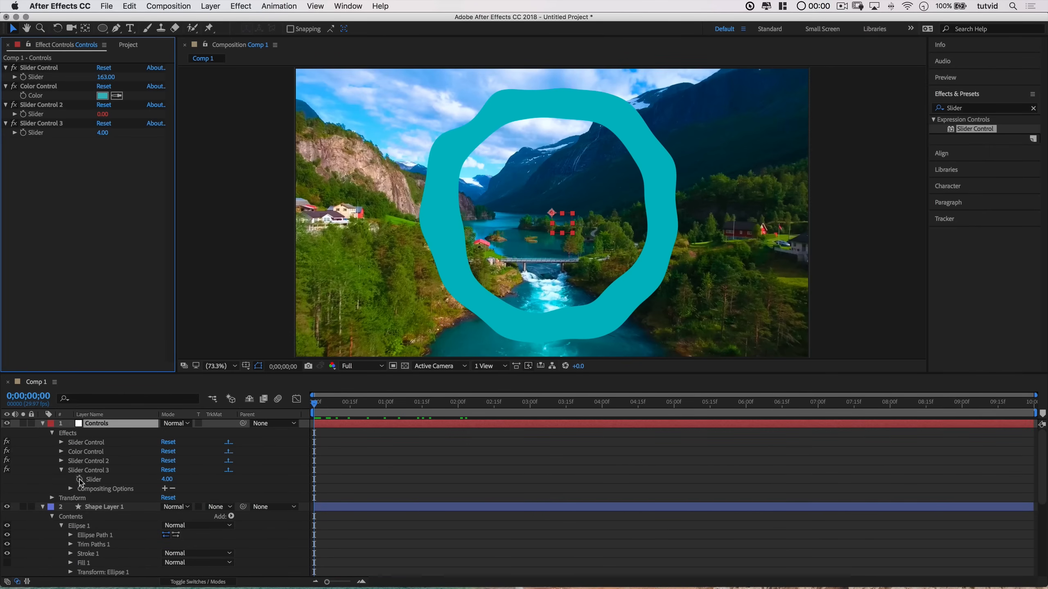
left_click(80, 480, "alt")
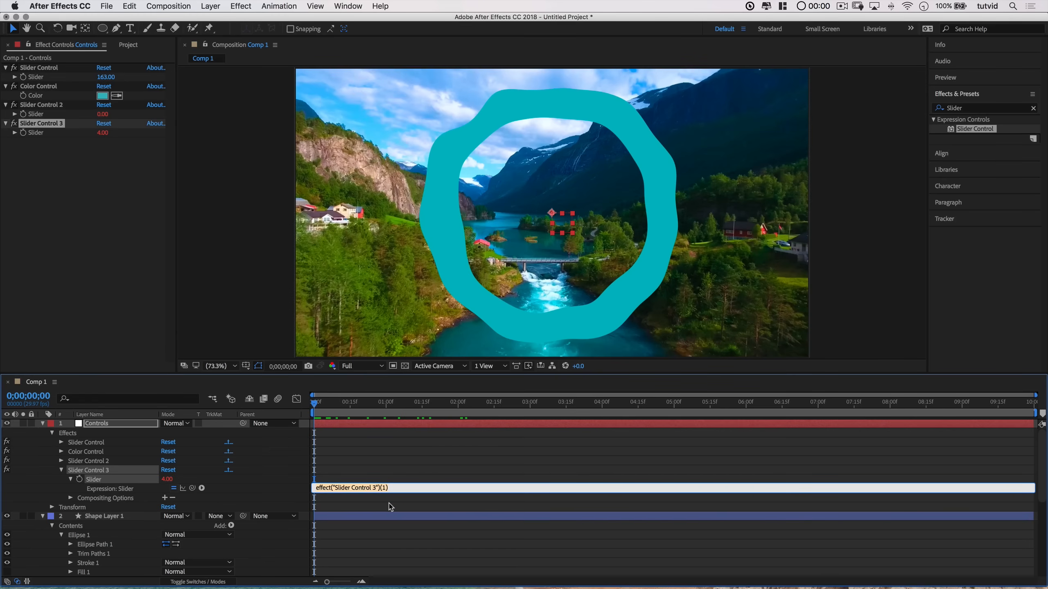
type("clamp(")
left_click_drag(192, 488, 140, 486)
type(",1,5")
left_click(433, 430)
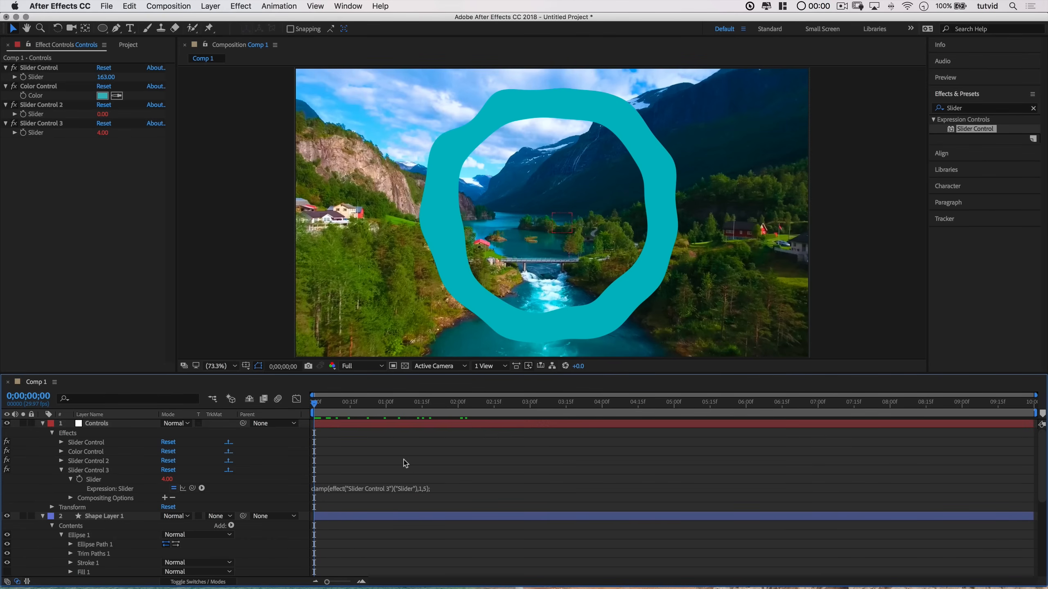
Step: Set Slider Control 3's Slider to 3 and play the composition preview
mouse_move(166, 481)
left_mouse_down()
mouse_move(203, 478)
mouse_move(140, 483)
mouse_move(176, 478)
mouse_move(164, 480)
left_mouse_up()
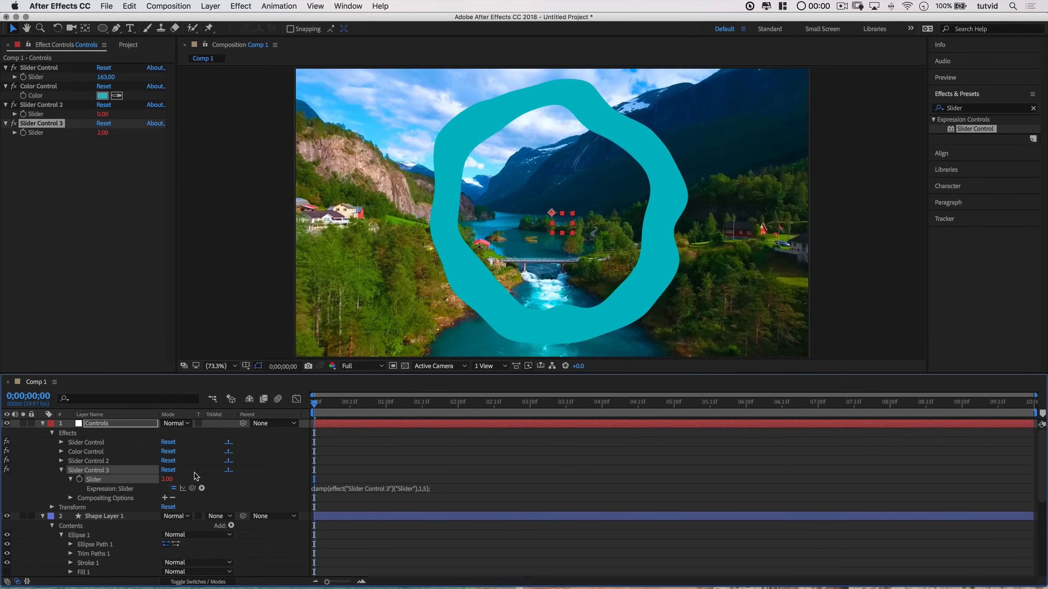
left_click(61, 471)
left_click(111, 505)
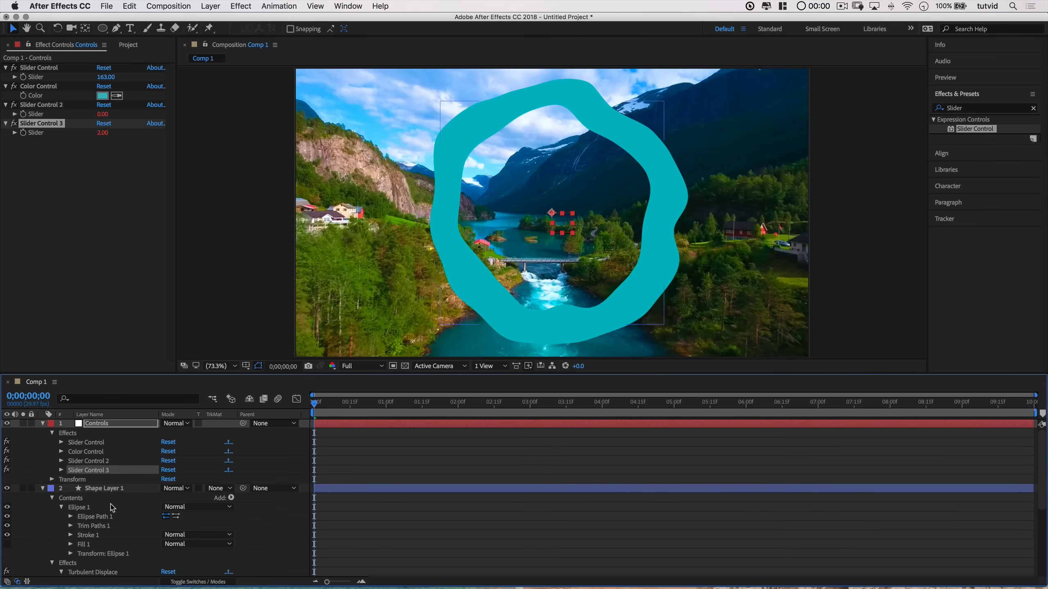
scroll(113, 541, "down", 2)
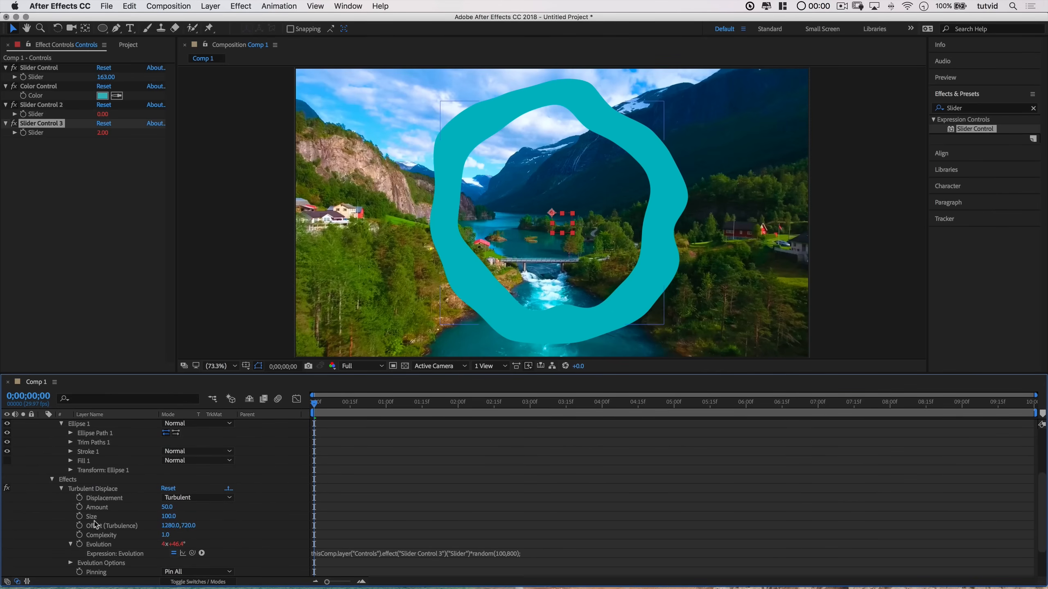
left_click(53, 484)
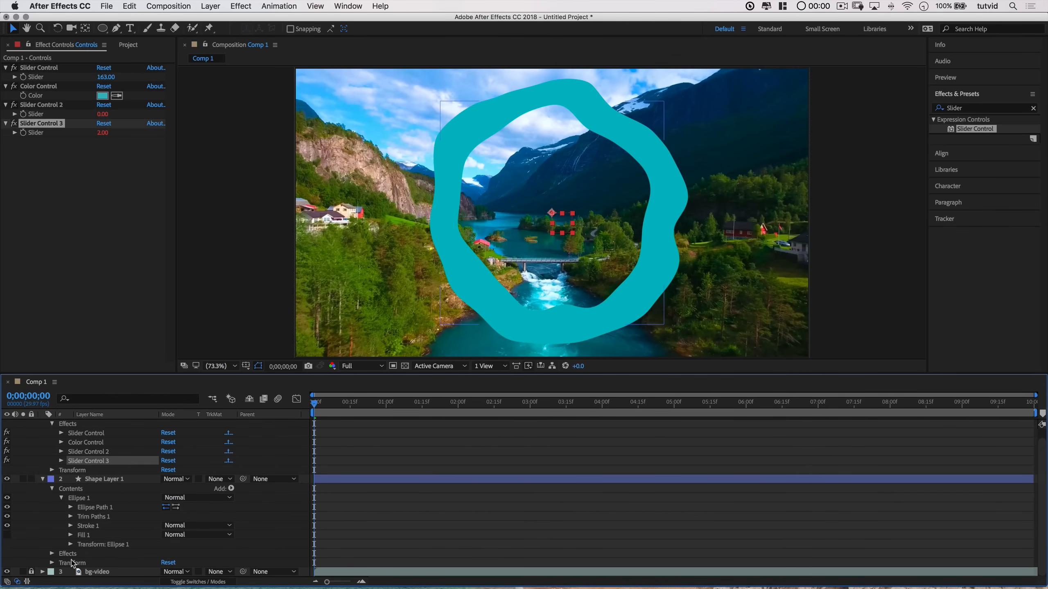
key("space")
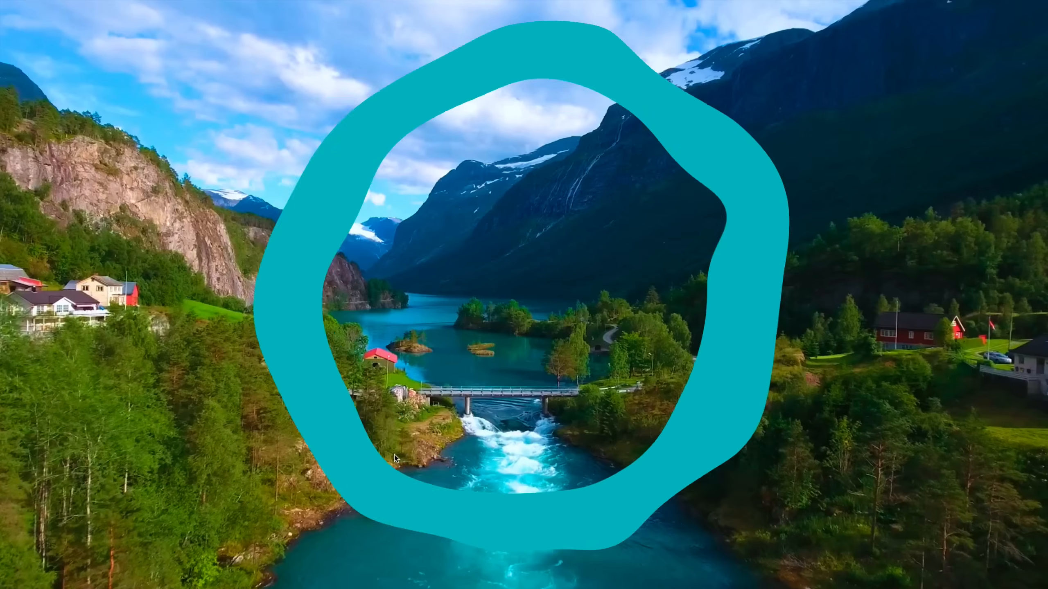
key("space")
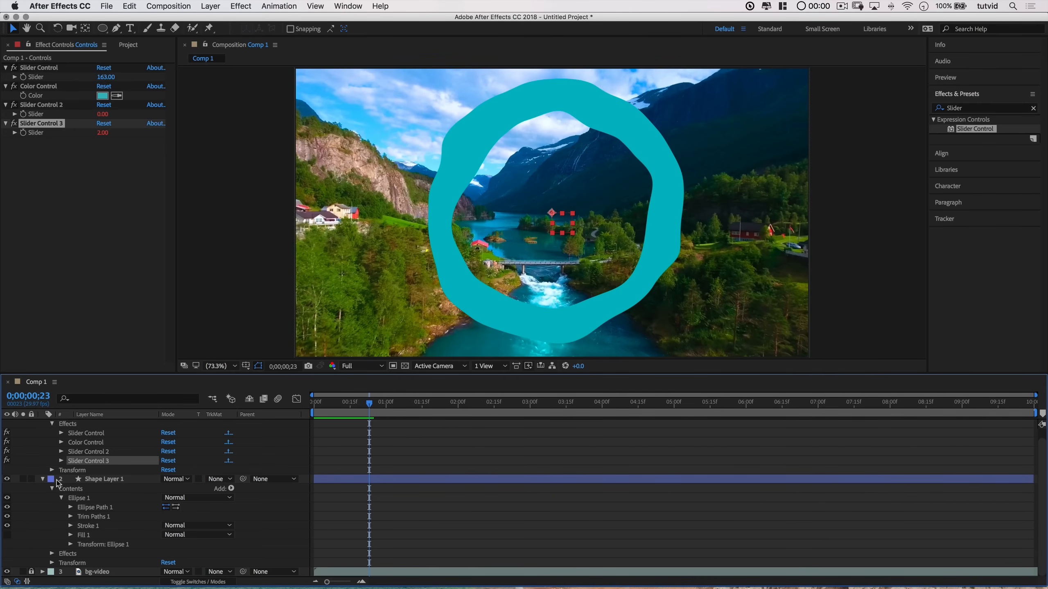
Step: Add a wiggle(5,250) expression to the Size of the shape layer's Ellipse Path 1
scroll(54, 458, "up", 1)
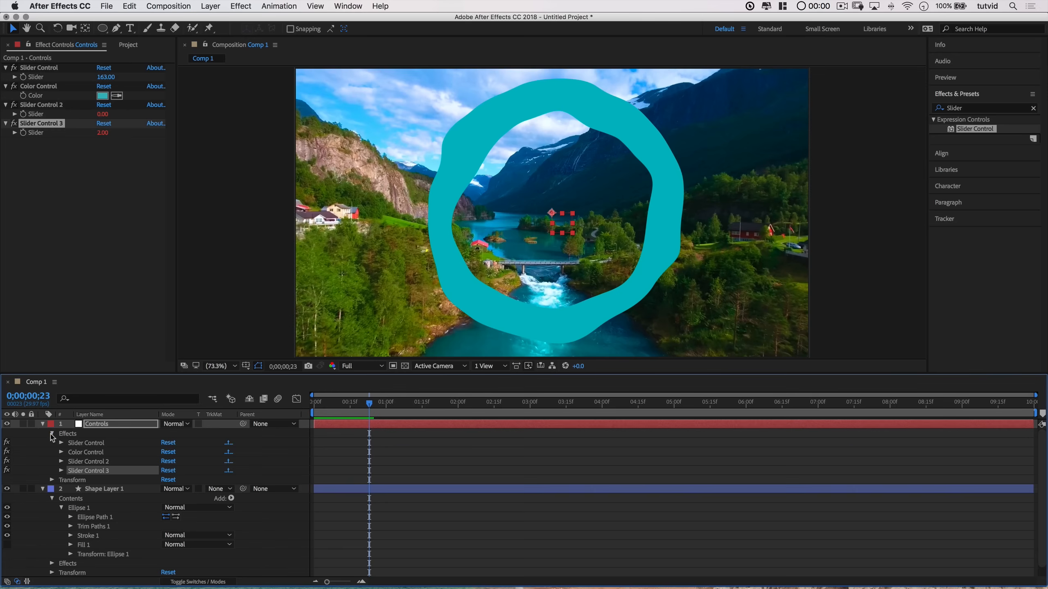
left_click(51, 434)
left_click(43, 425)
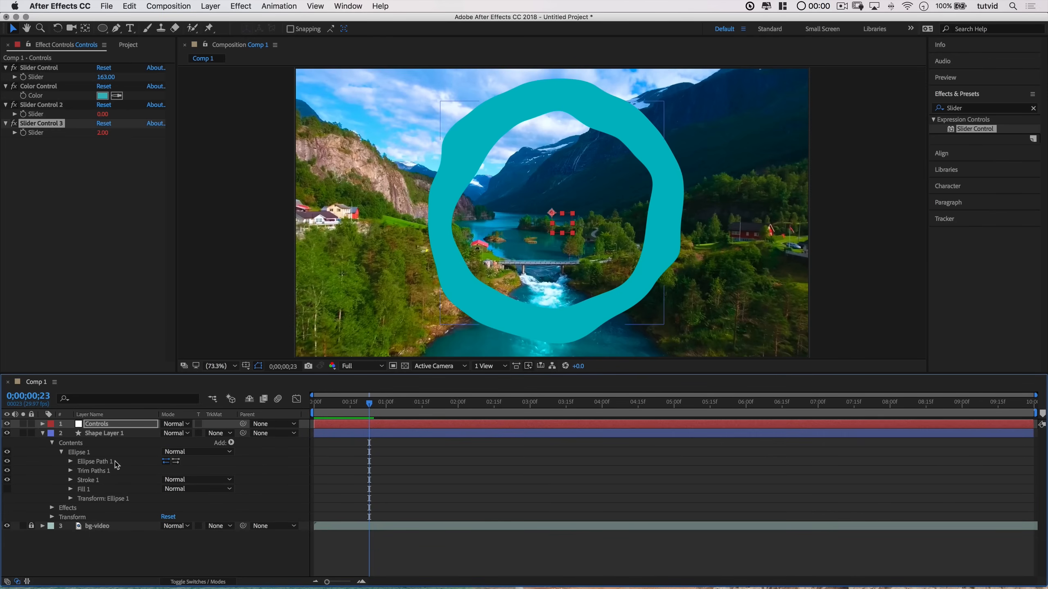
left_click(93, 463)
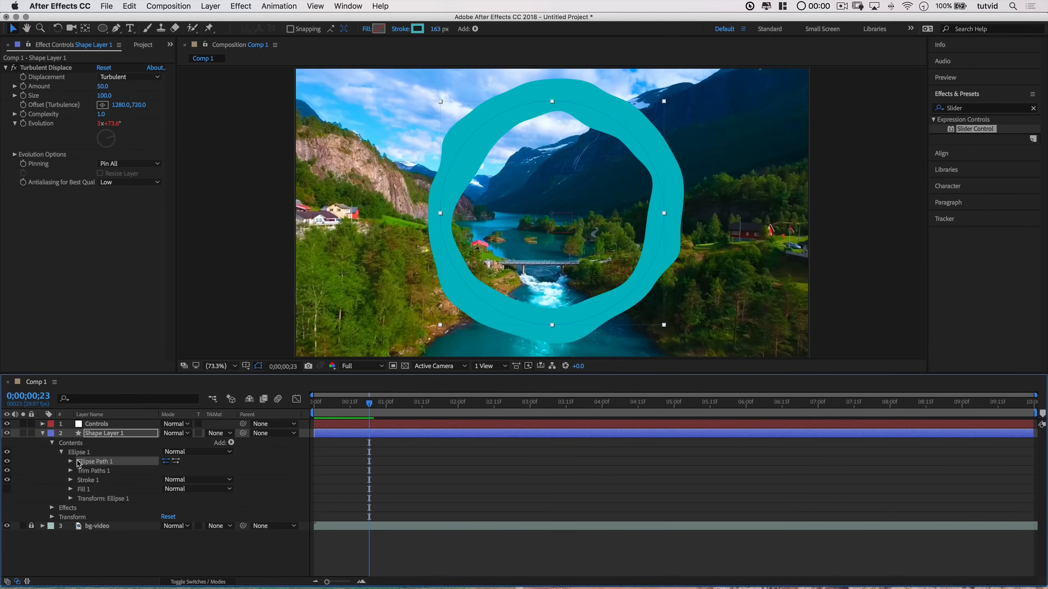
left_click(70, 462)
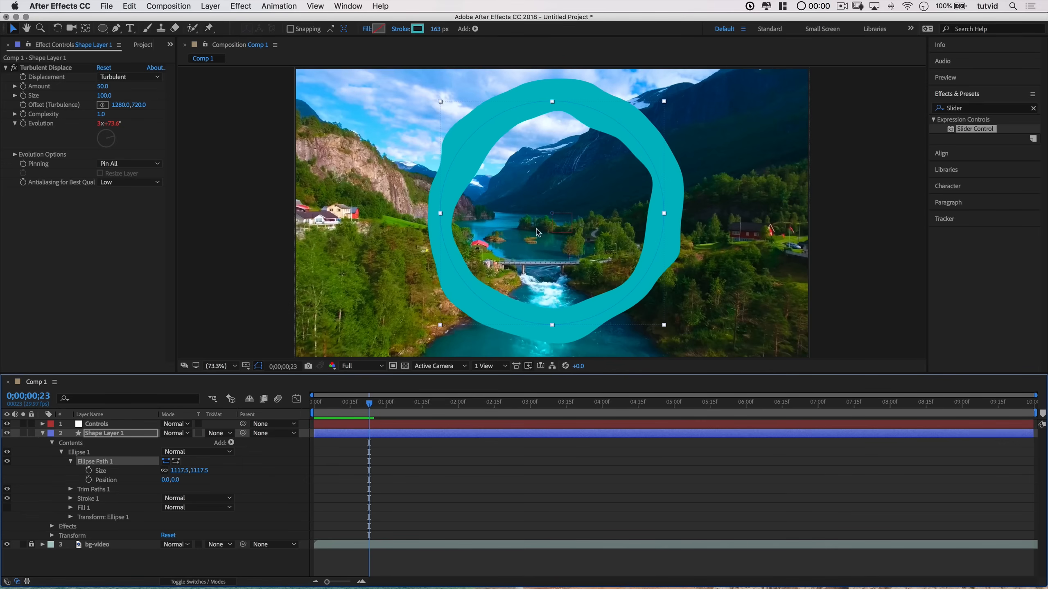
left_click(88, 471, "alt")
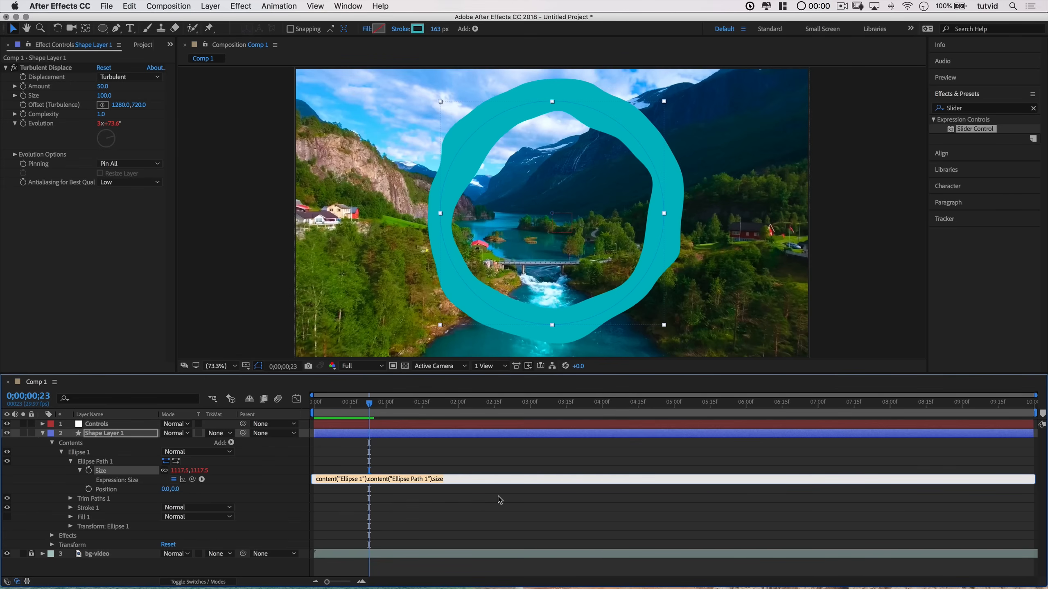
type("wiggle")
type("()")
type("5")
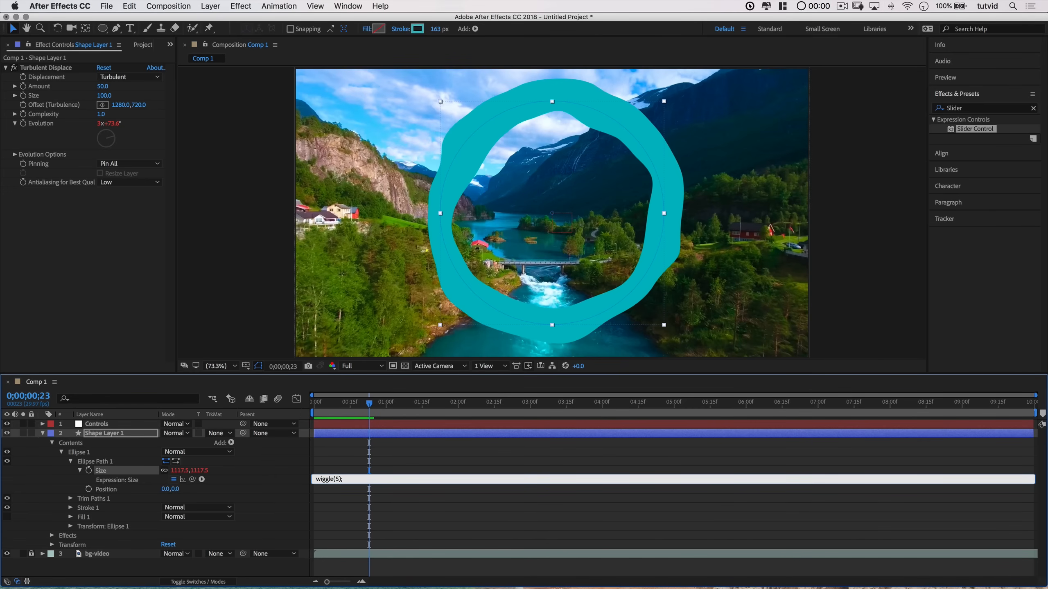
type(",250")
left_click(495, 497)
Step: Replace the Size expression with a first line defining a as random(1,2)
left_click_drag(316, 405, 314, 440)
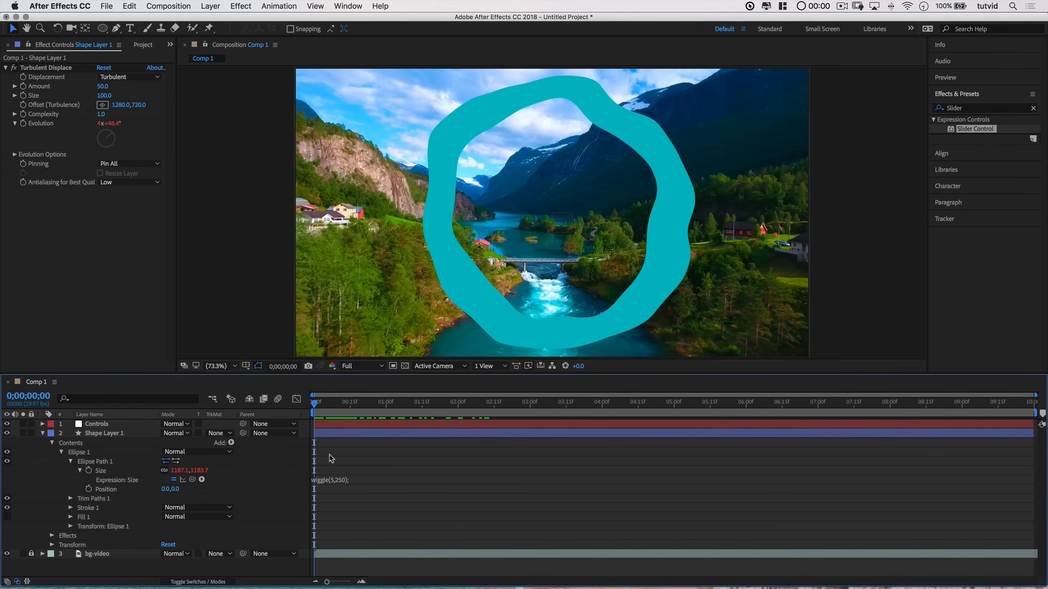
left_click(346, 480)
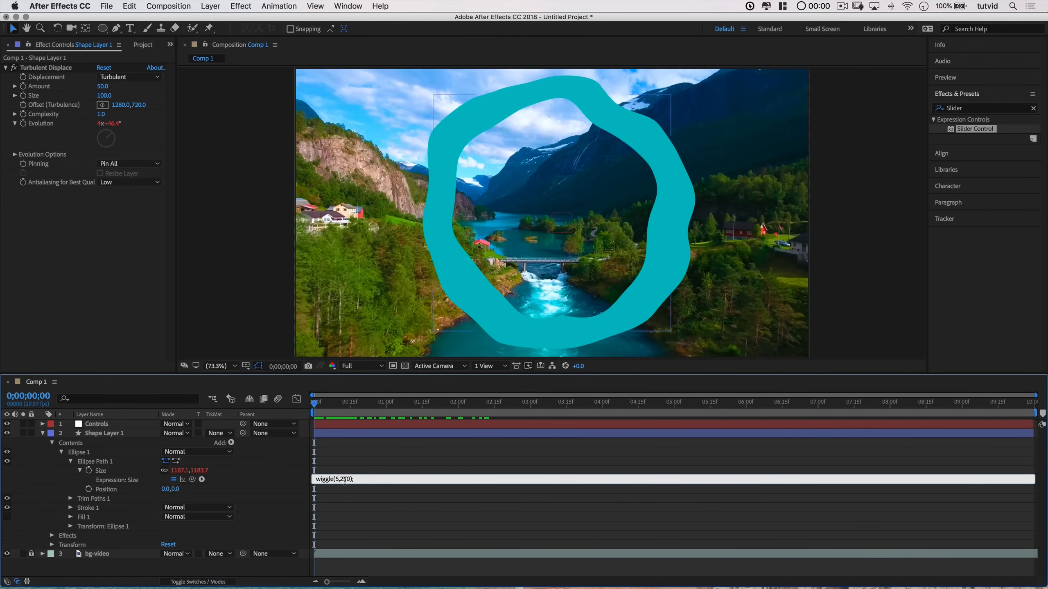
key("BackSpace")
type("a=")
type("random(1,2")
key("Return")
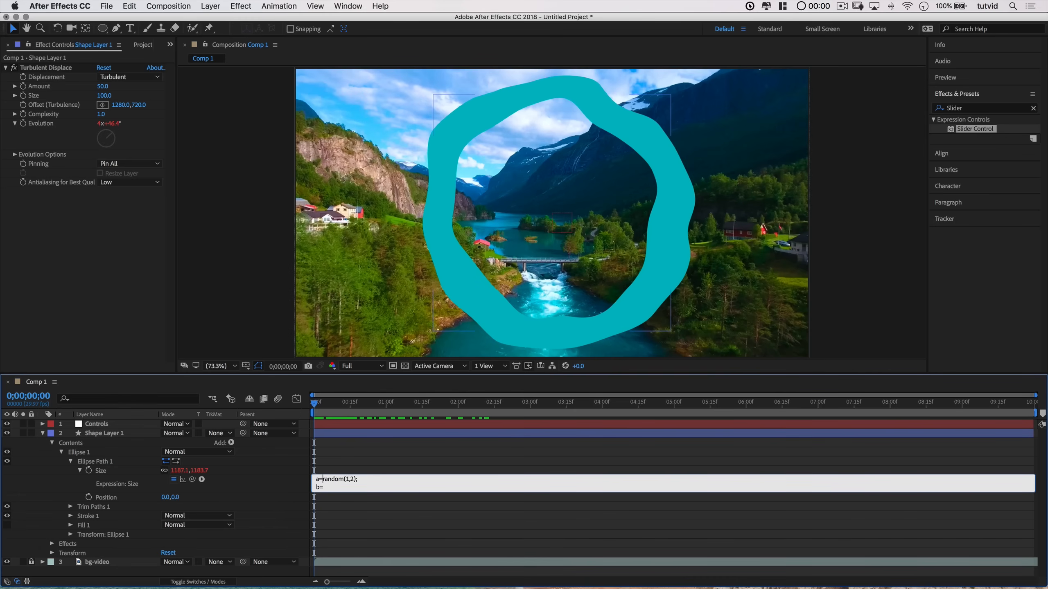
Step: Add b=random(125,500); and wiggle(a,b); as the next lines of the Size expression
type("pple")
type("a")
type("andom")
type("(125")
type(",500);")
key("Return")
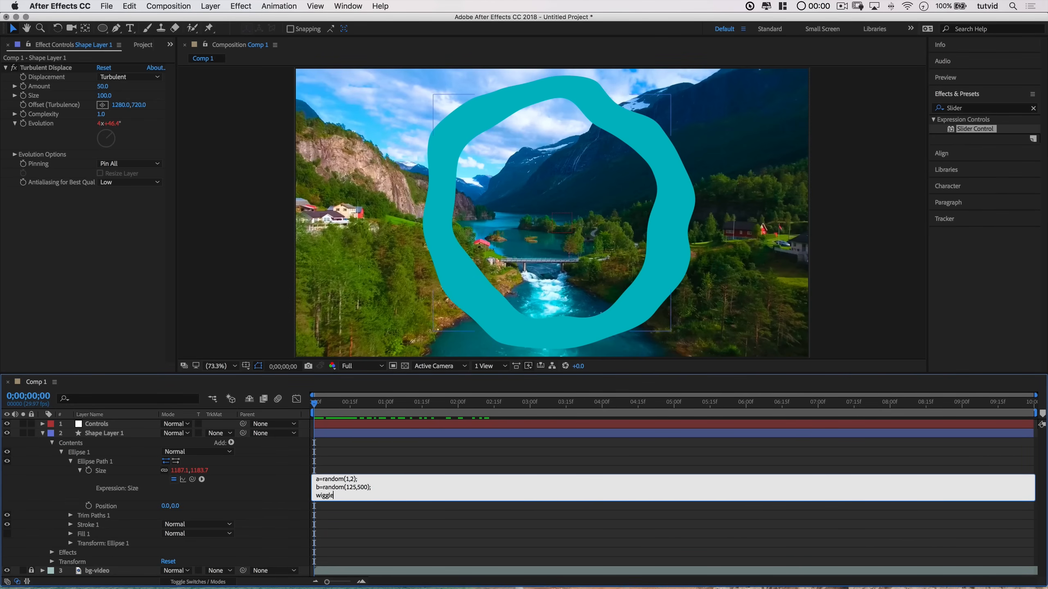
type("wiggle(a,b);")
left_click(346, 517)
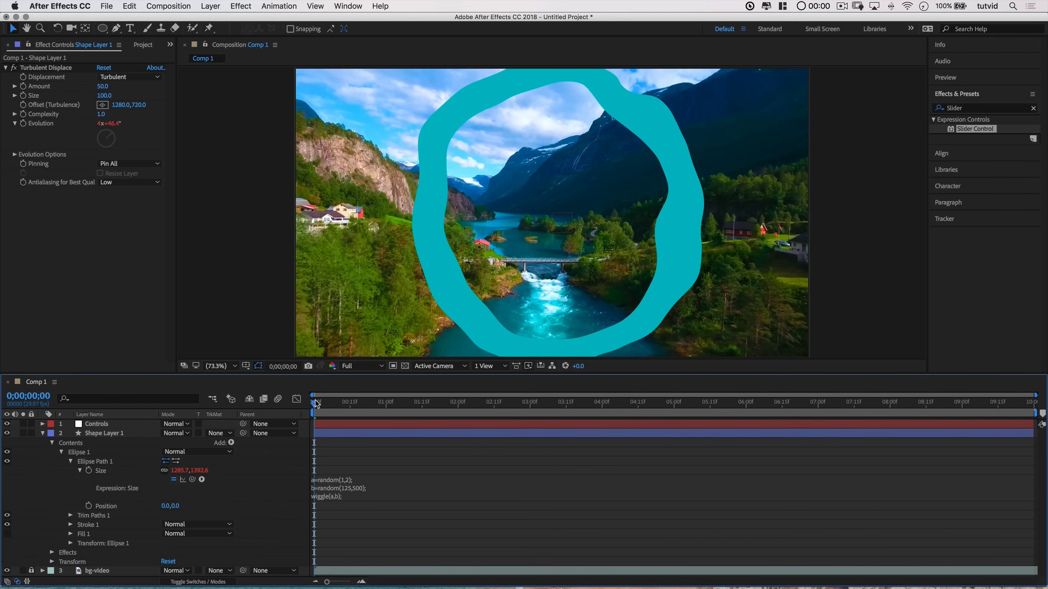
Step: Play the composition preview to check the randomized wobble
key("space")
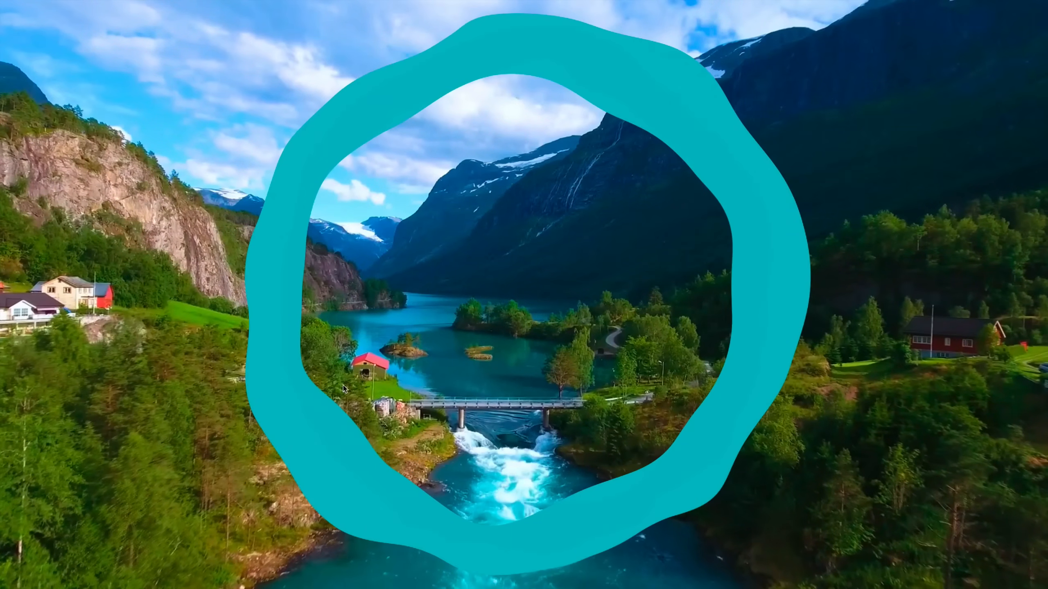
key("space")
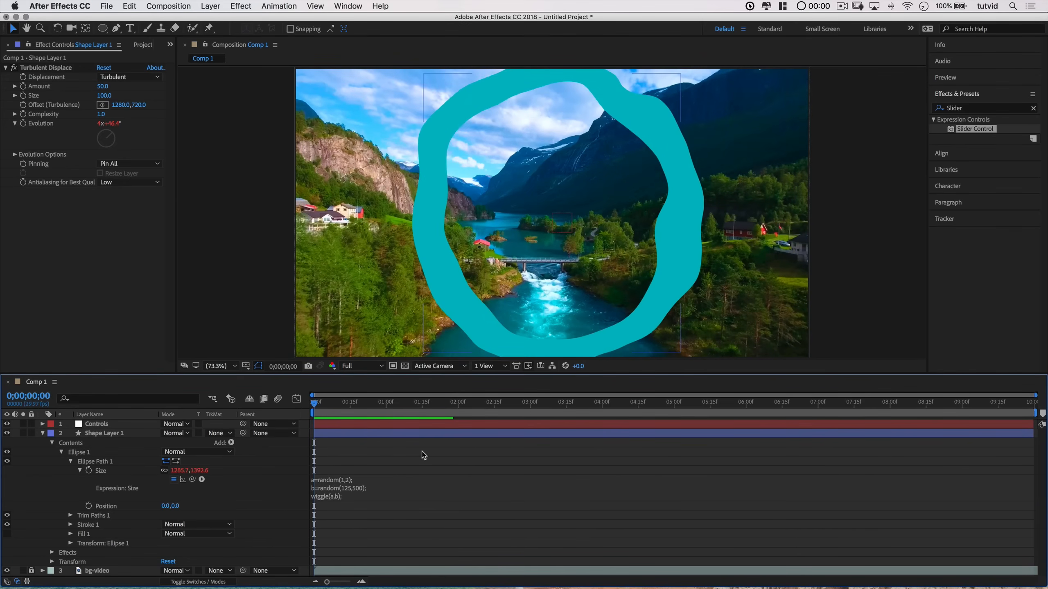
key("space")
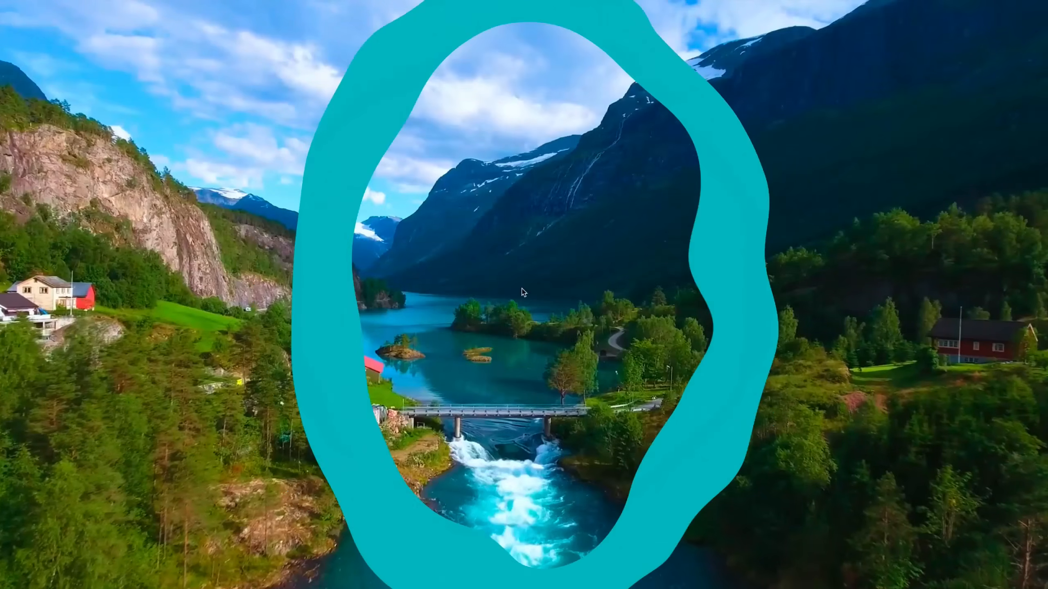
Step: Collapse the shape layer's Ellipse contents and show only its Scale property
key("space")
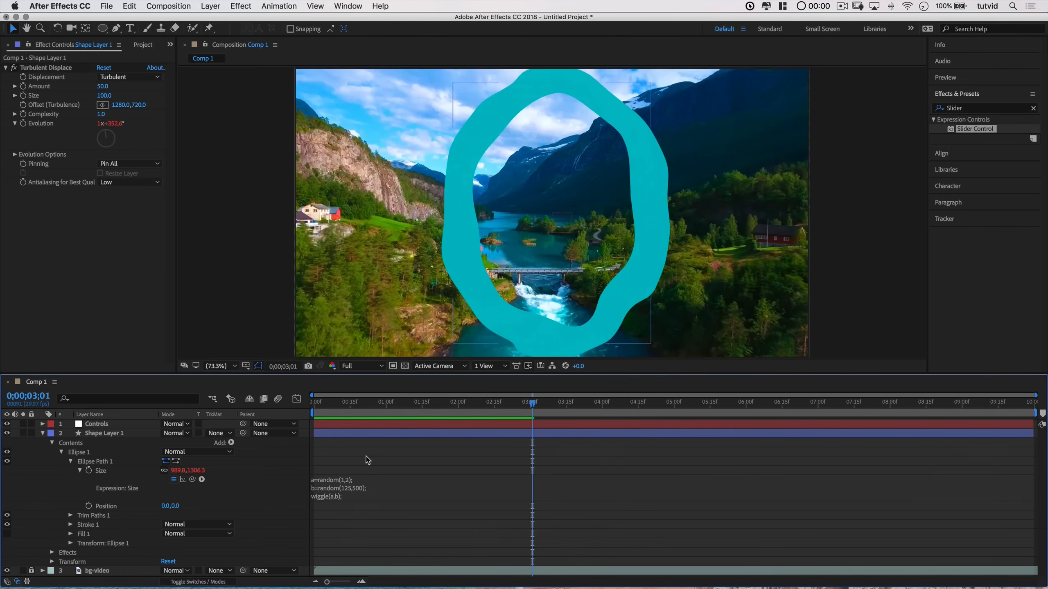
left_click_drag(342, 405, 285, 402)
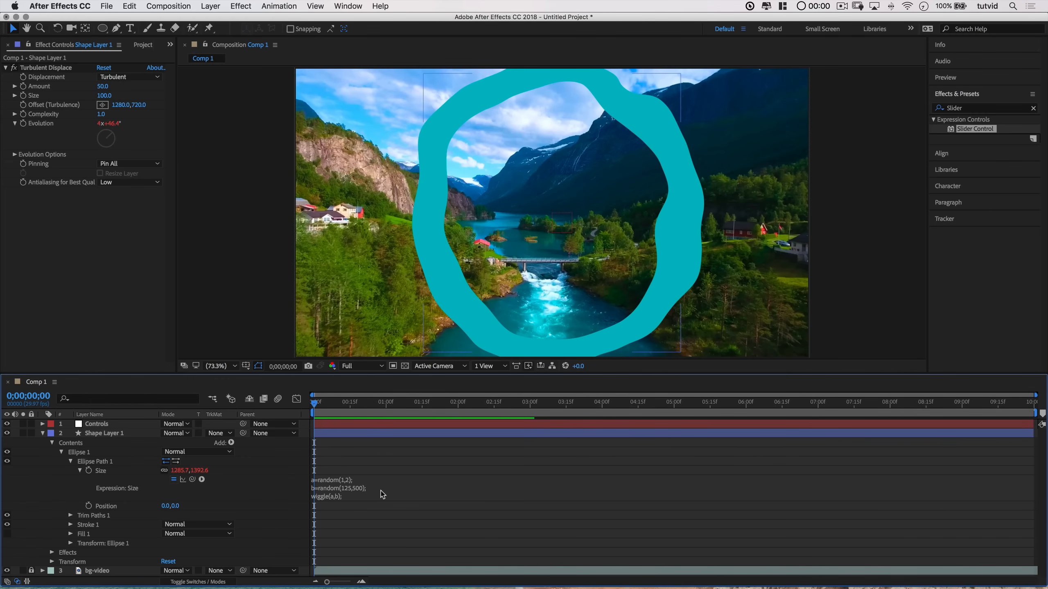
left_click(61, 453)
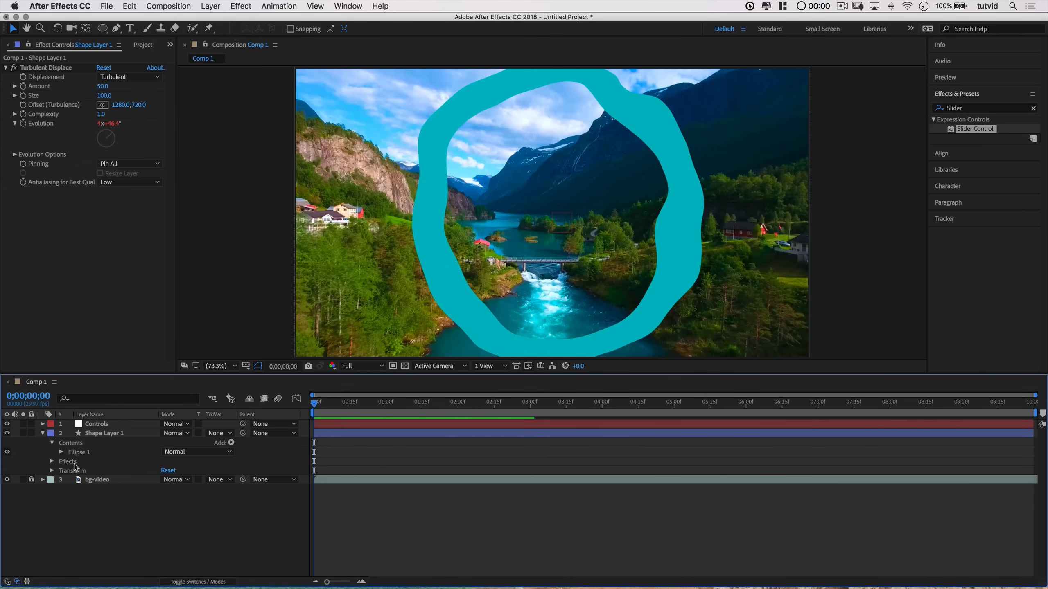
left_click(72, 444)
left_click(62, 453)
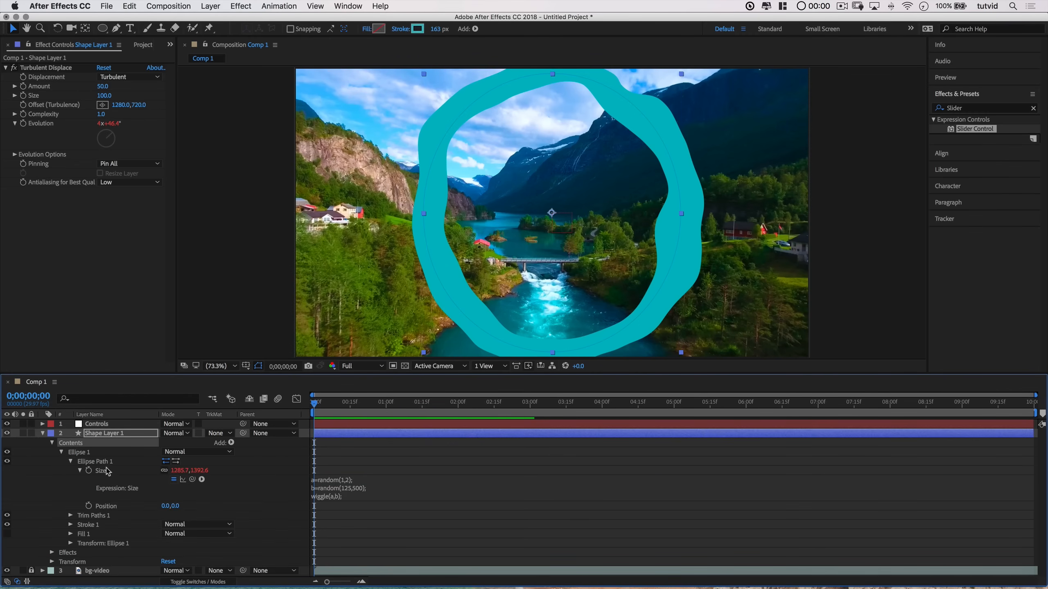
left_click(61, 453)
left_click(51, 443)
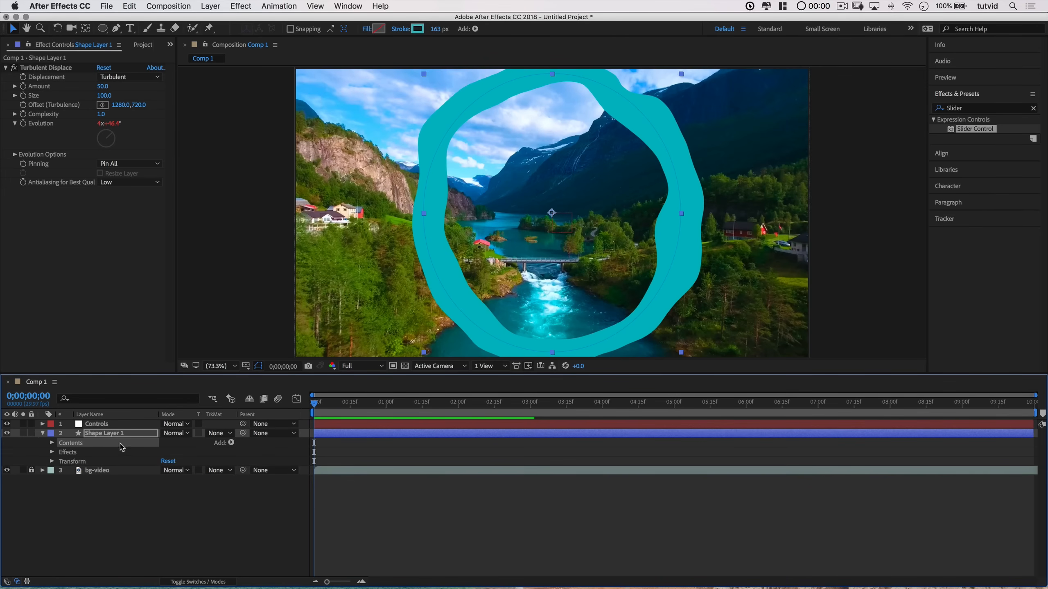
key("s")
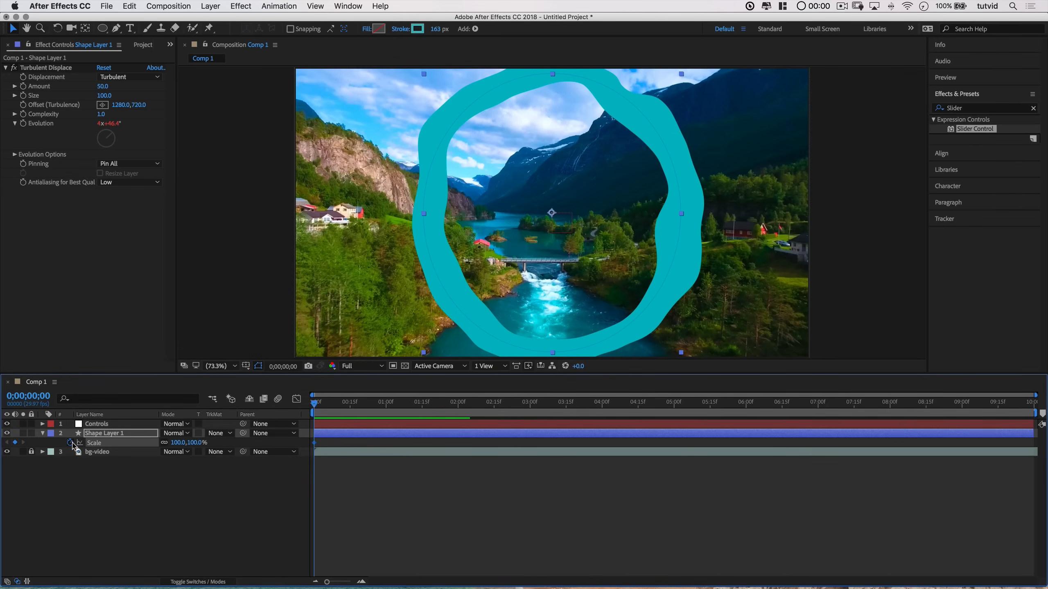
Step: Keyframe the shape layer's Scale at 100% at 0;00;01;15 and at 10% at the start
left_click(386, 407)
left_click_drag(387, 406, 422, 410)
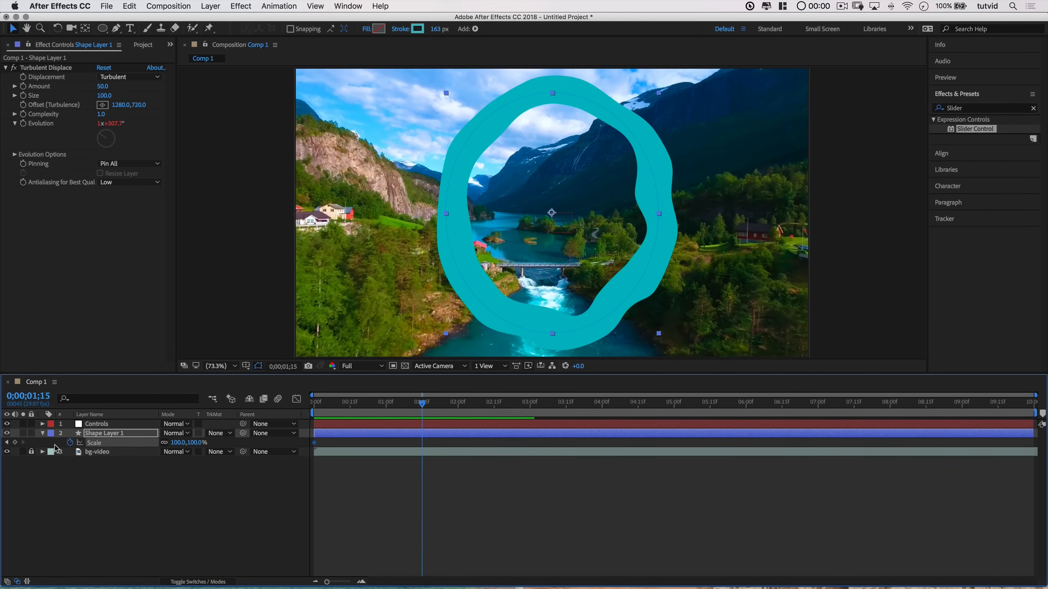
left_click(14, 443)
left_click(6, 443)
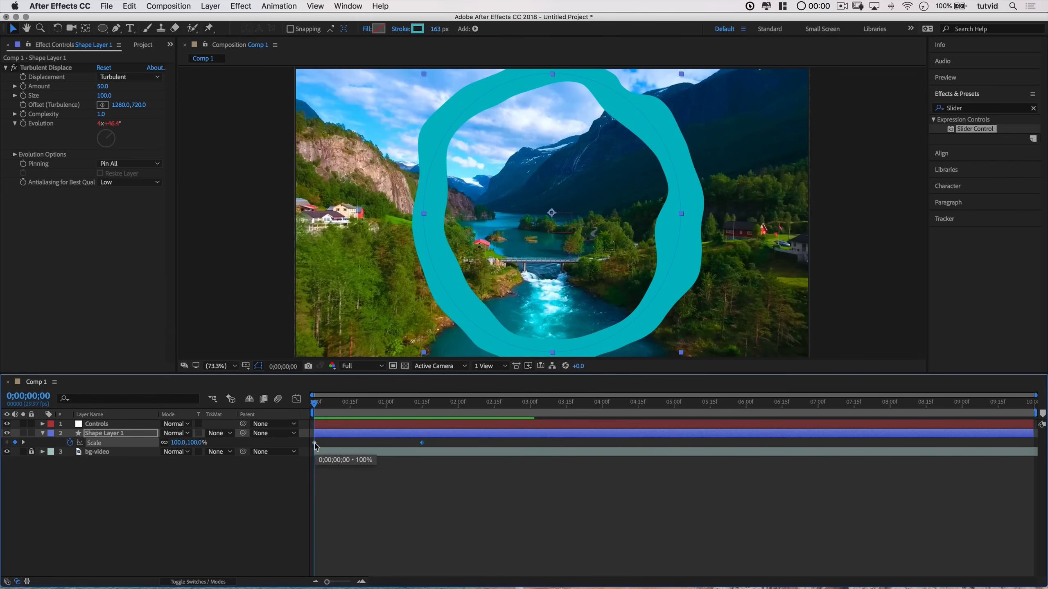
left_click(180, 443)
type("10")
key("Tab")
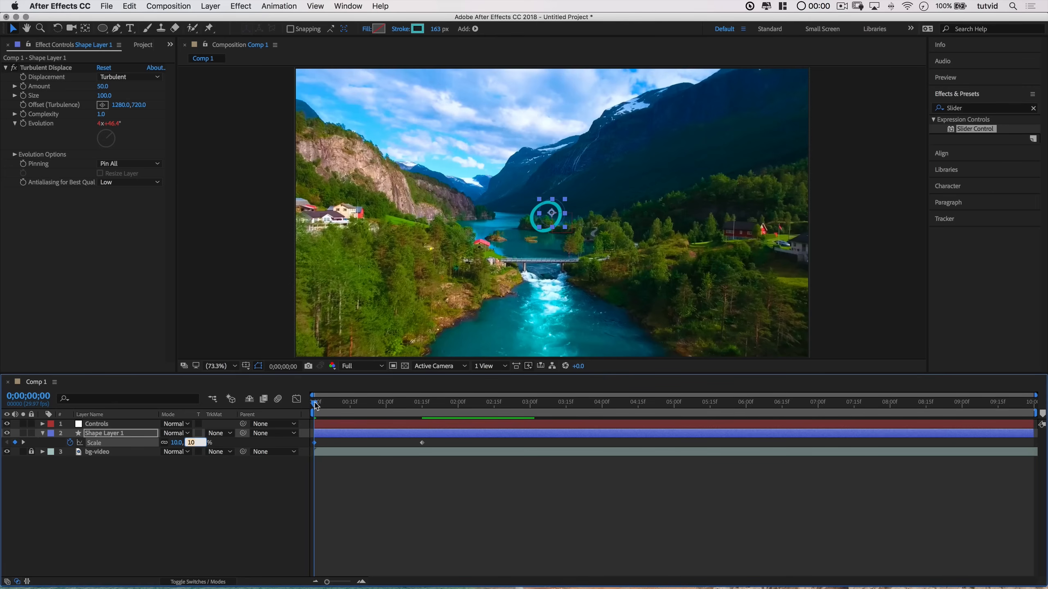
key("Return")
Step: Apply Easy Ease to the Scale keyframes
key("space")
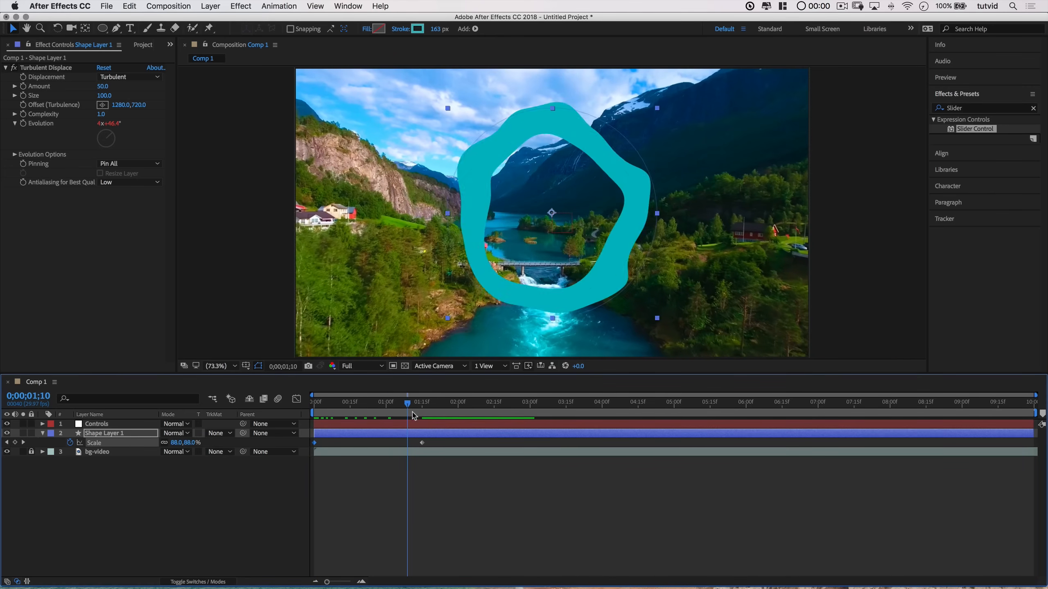
key("space")
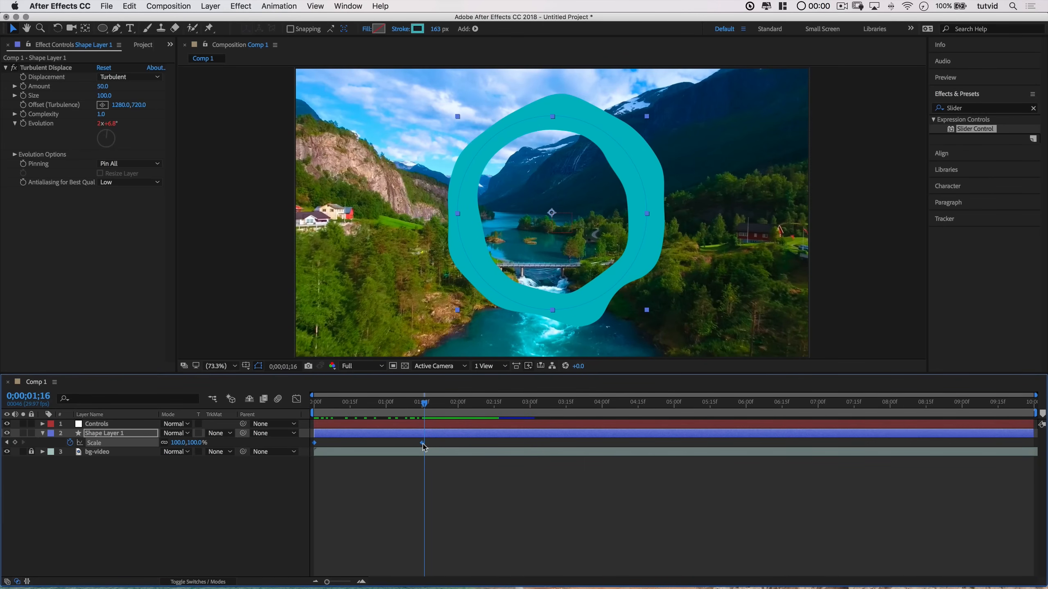
right_click(423, 446)
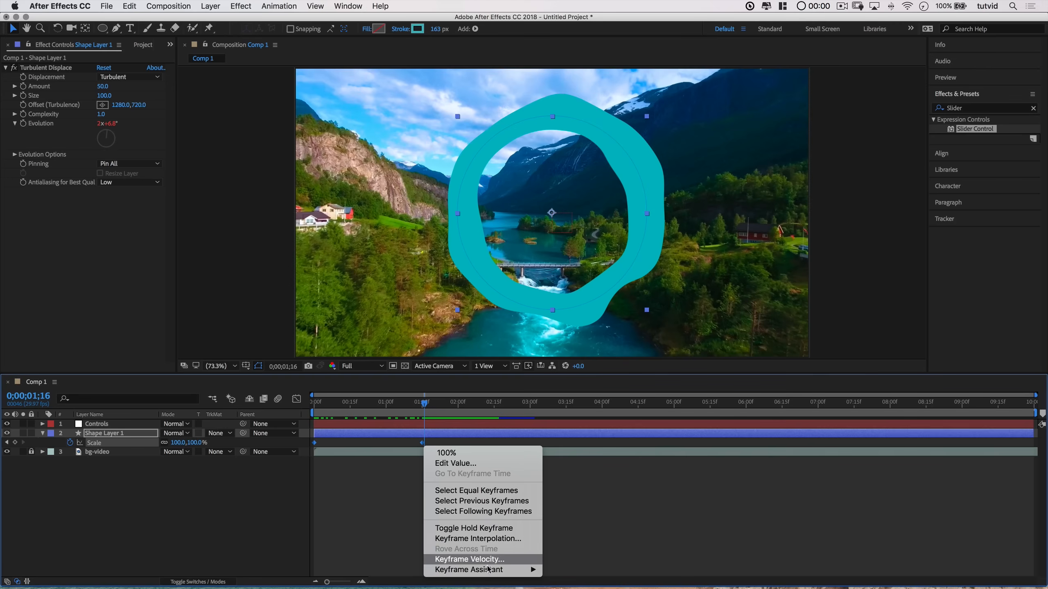
mouse_move(491, 569)
left_click(572, 513)
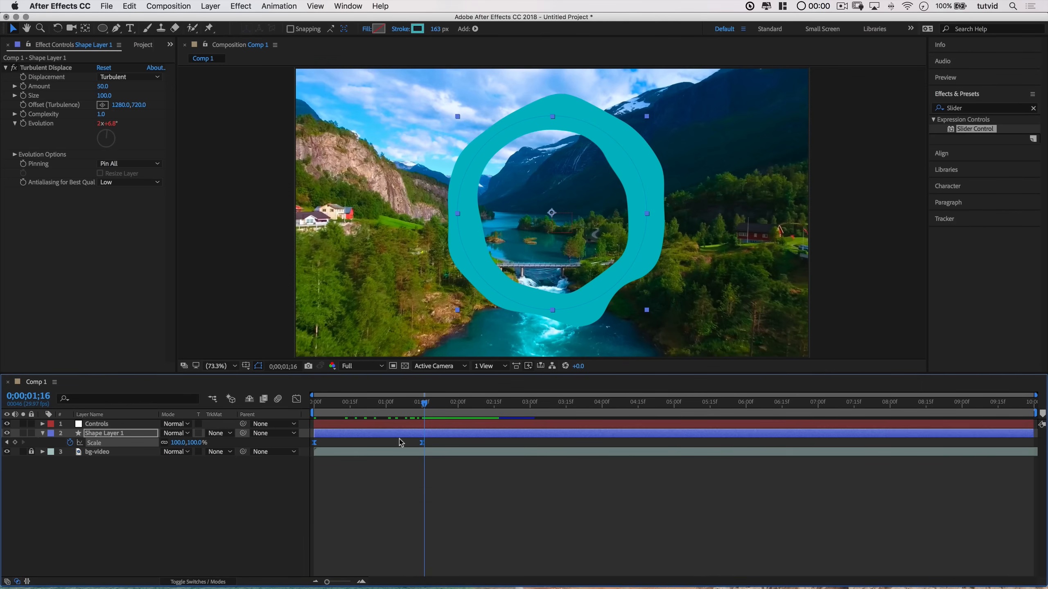
Step: Play the preview from the start to check the eased scale animation
left_click_drag(346, 408, 308, 408)
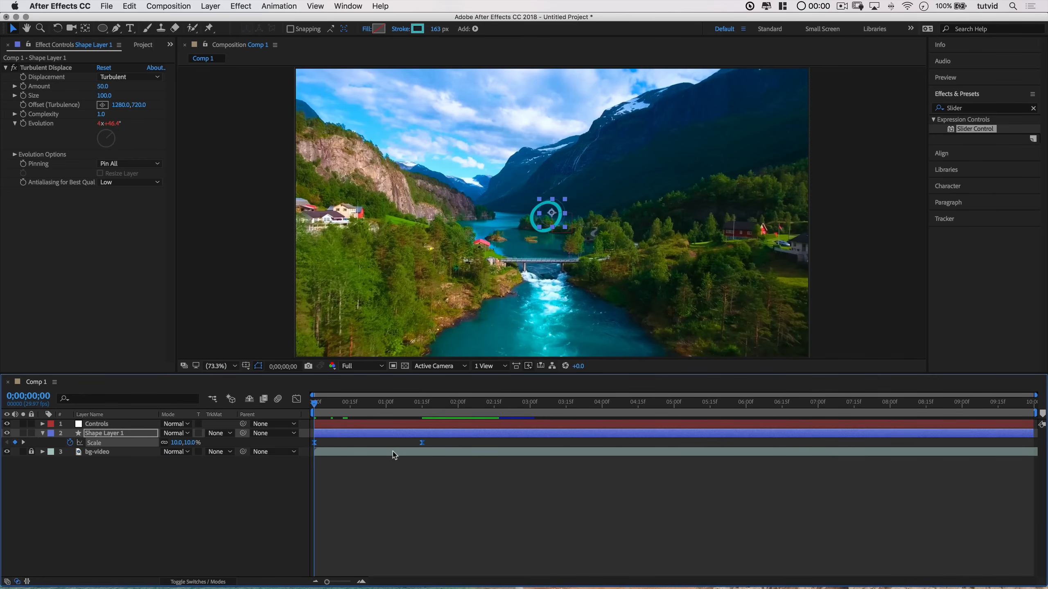
key("space")
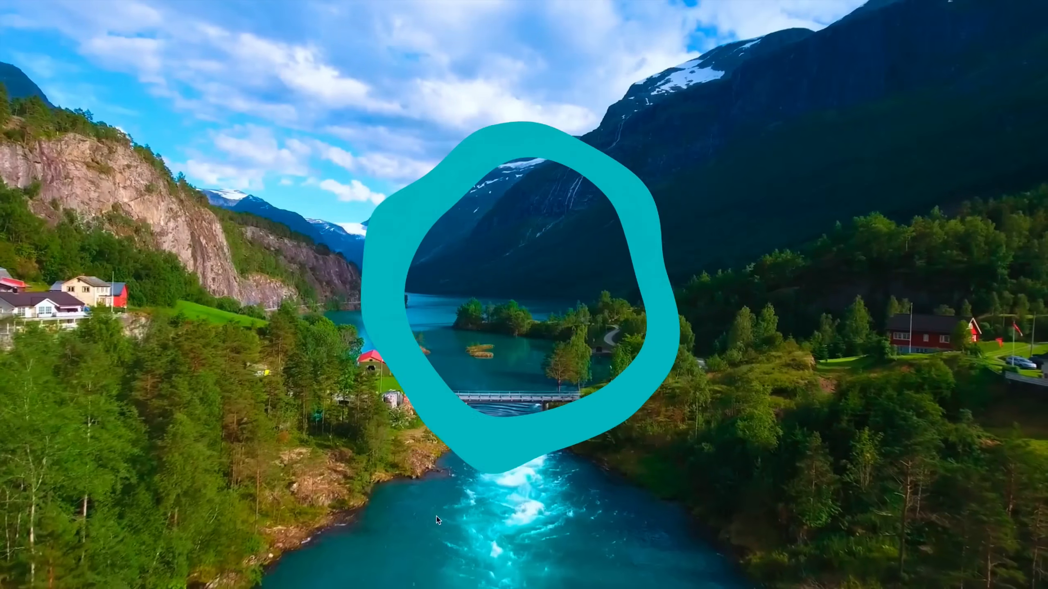
key("space")
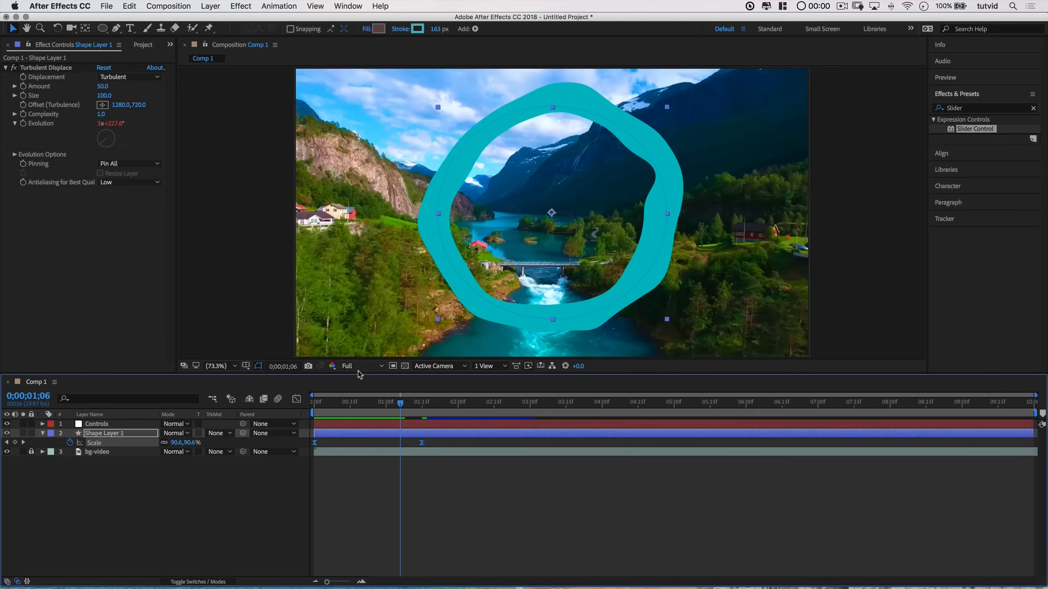
key("space")
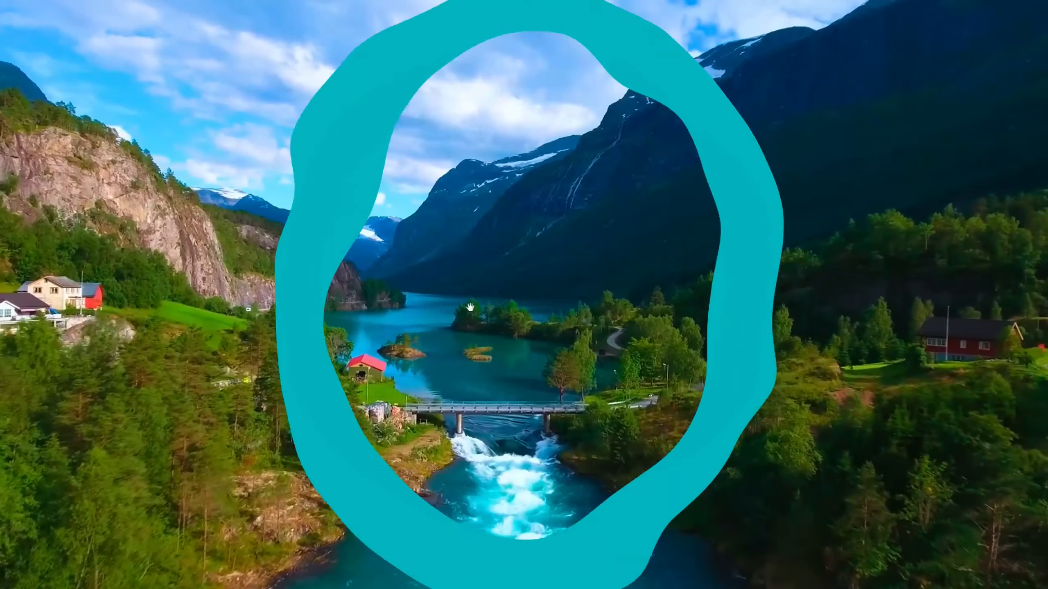
key("space")
left_click(325, 412)
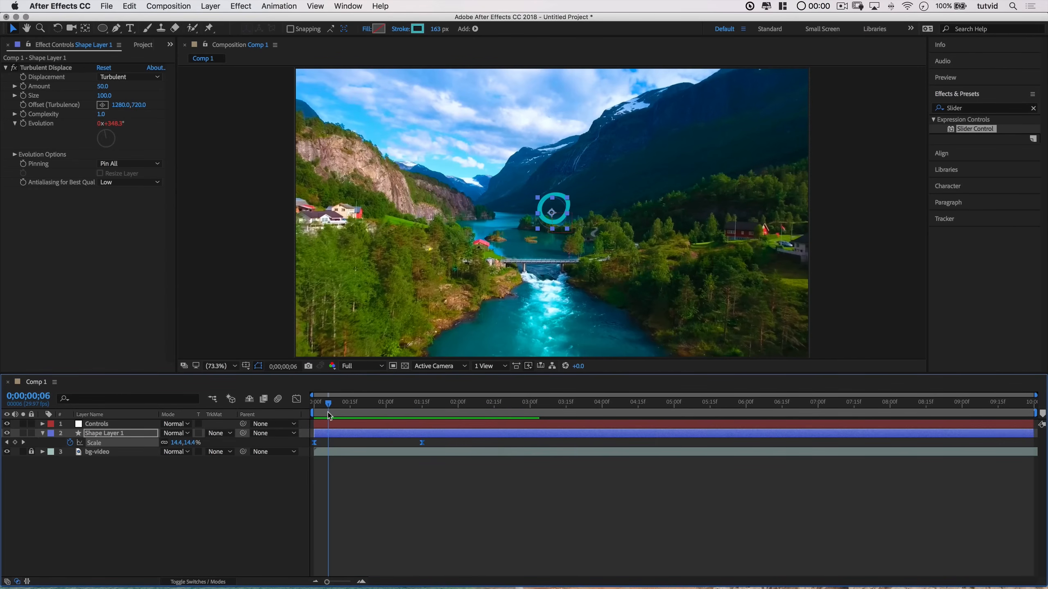
key("space")
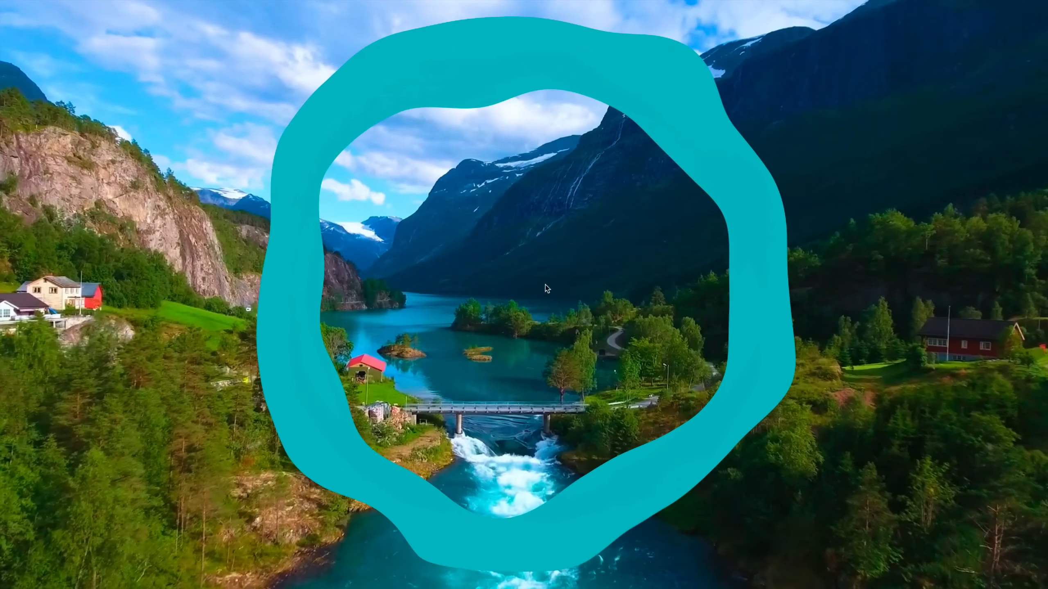
key("space")
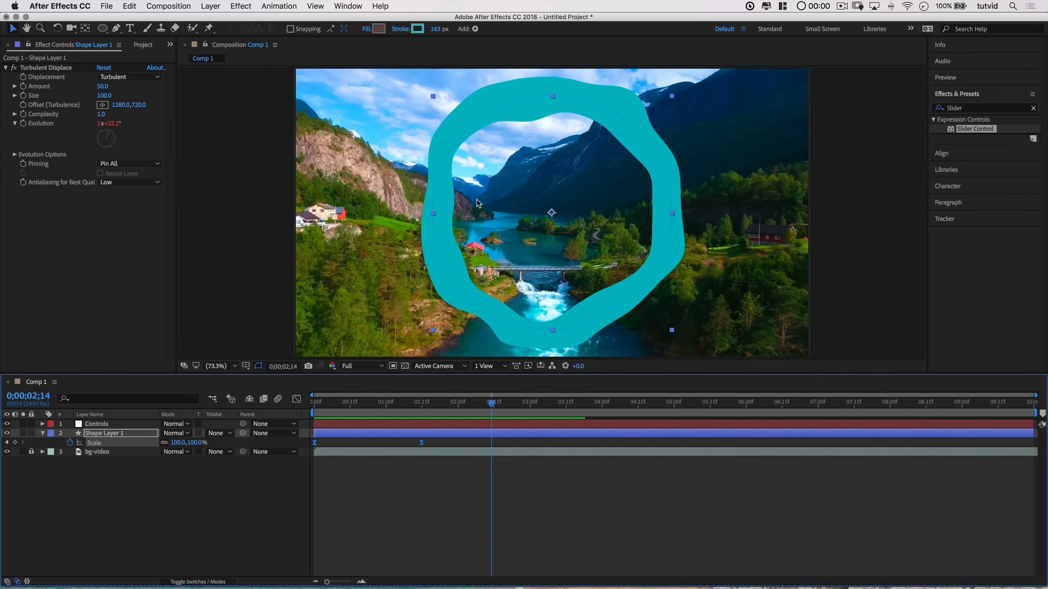
Step: Add a loopOut() expression to the shape layer's Scale property
left_click(430, 407)
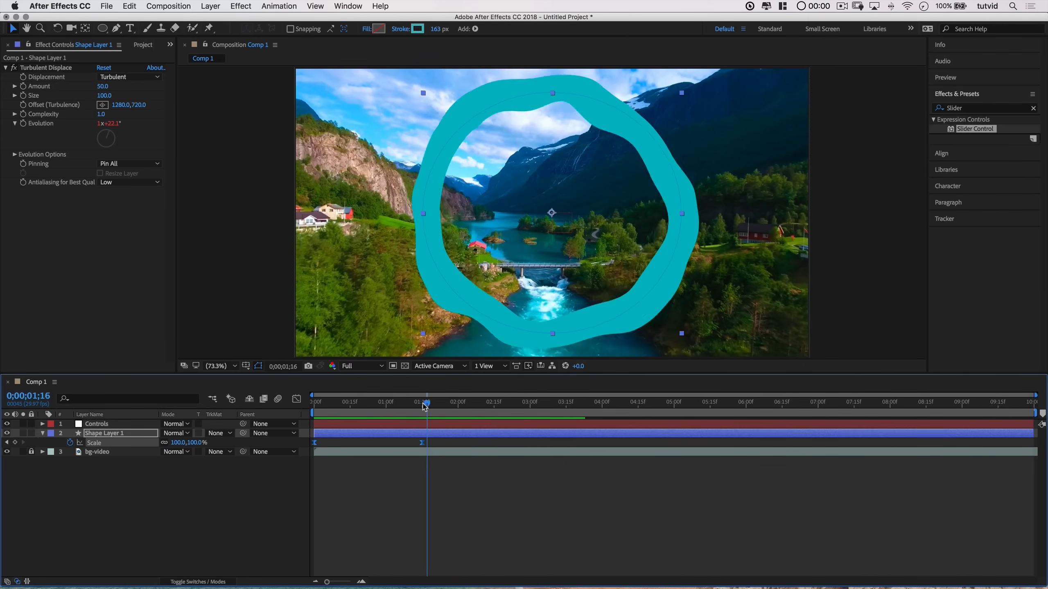
left_click(353, 405)
left_click_drag(327, 407, 302, 407)
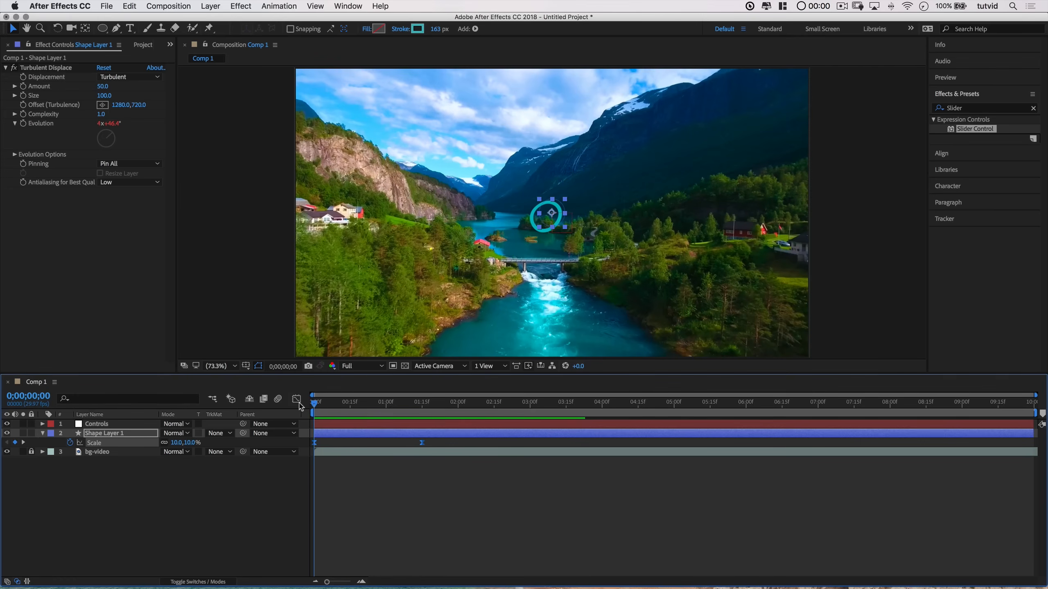
mouse_move(421, 442)
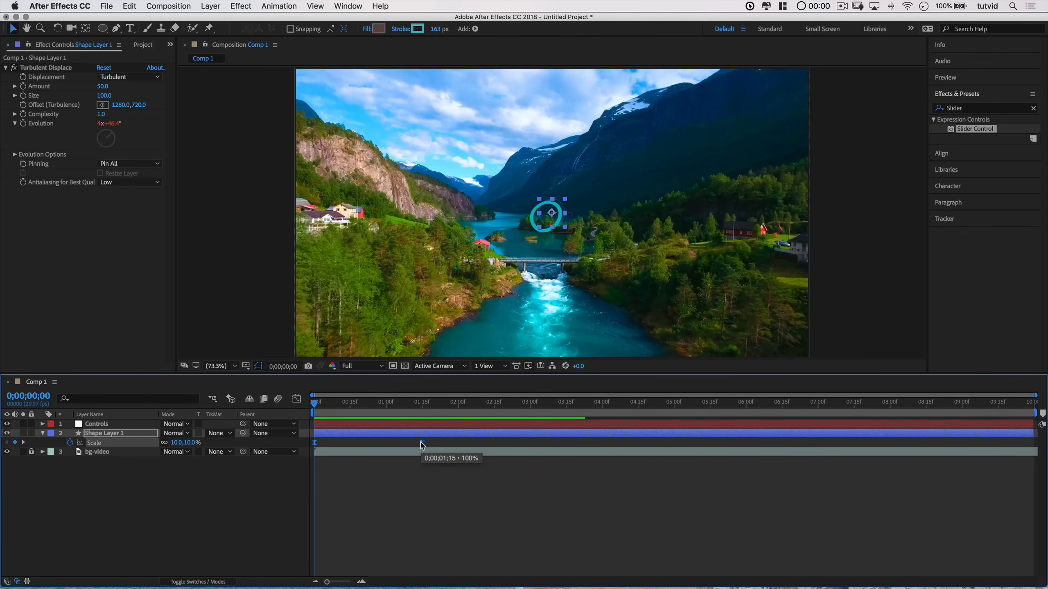
left_click(70, 444, "alt")
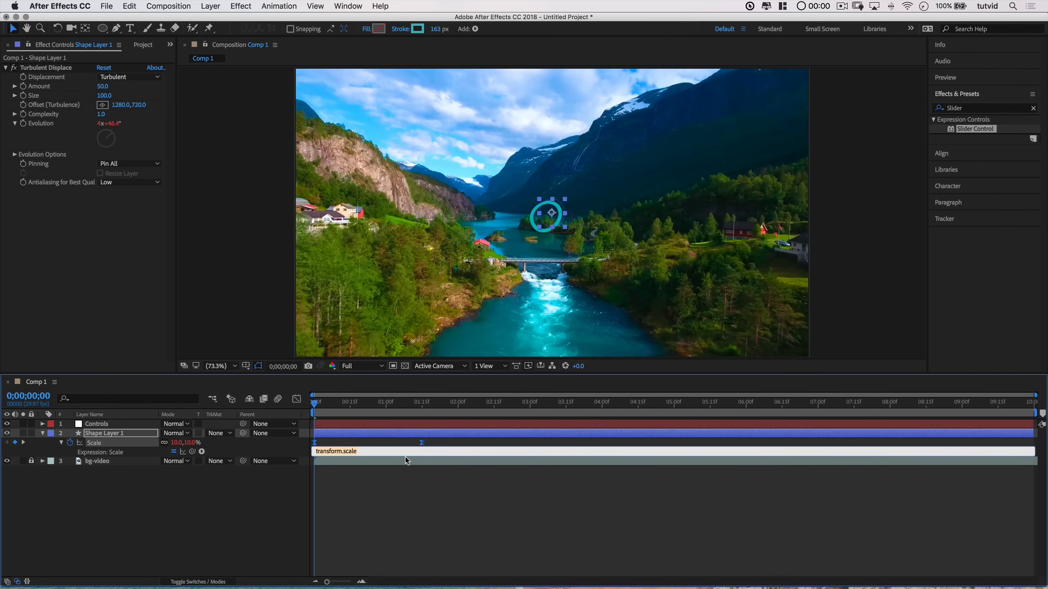
key("BackSpace")
left_click(374, 496)
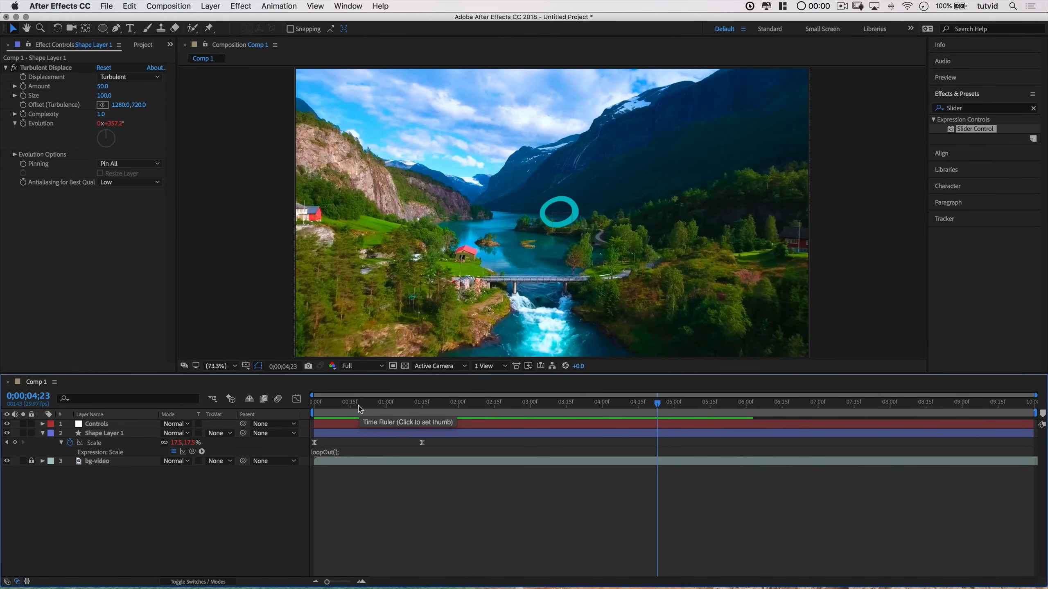
Step: Change the Scale expression to loopOut("pingpong") and preview it from the start
key("Home")
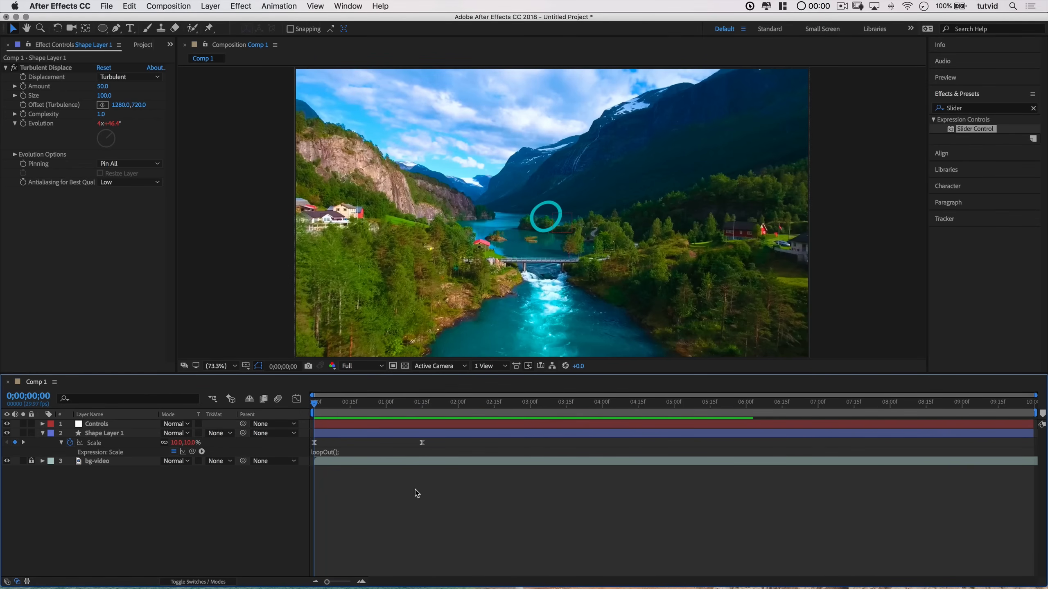
left_click(345, 452)
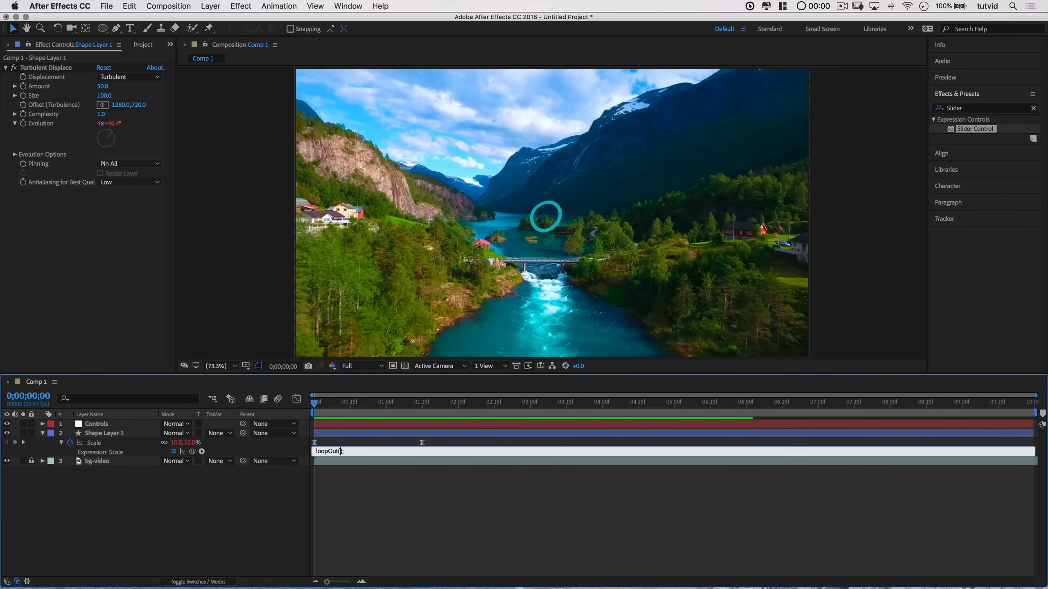
type("\"\"")
left_click(396, 560)
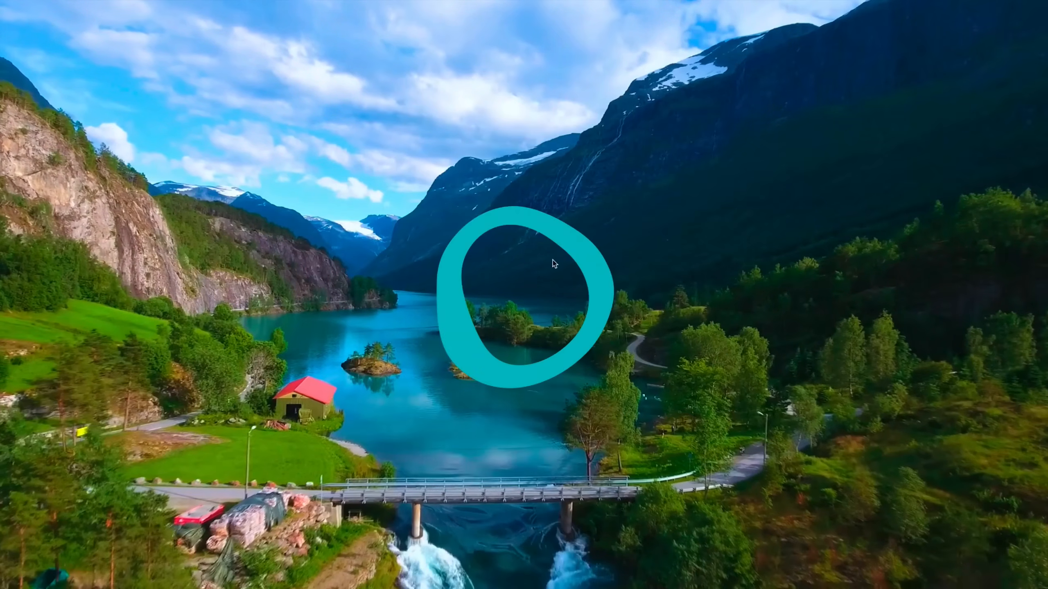
key("space")
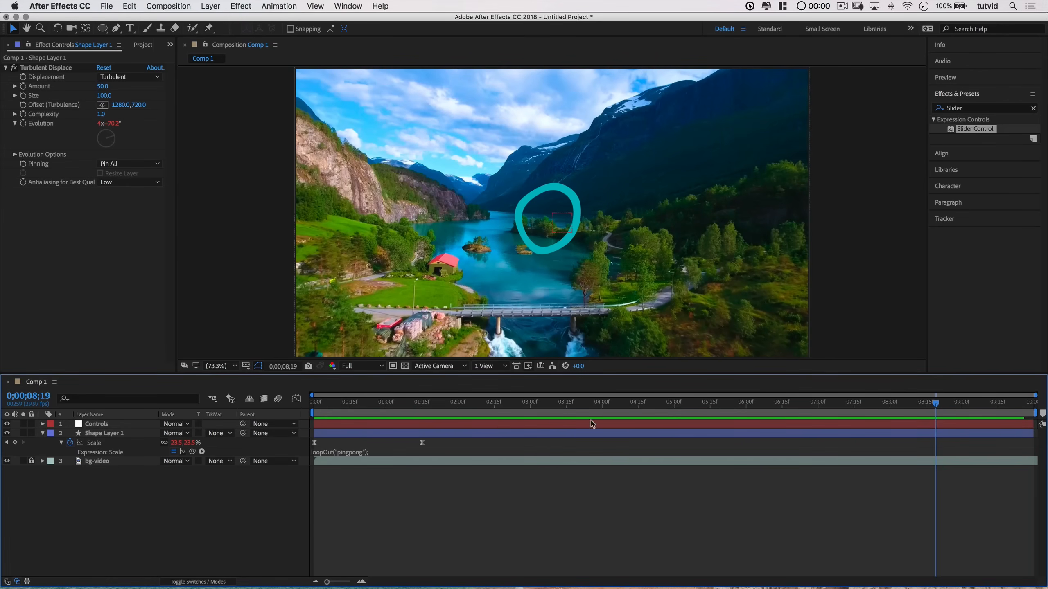
key("Home")
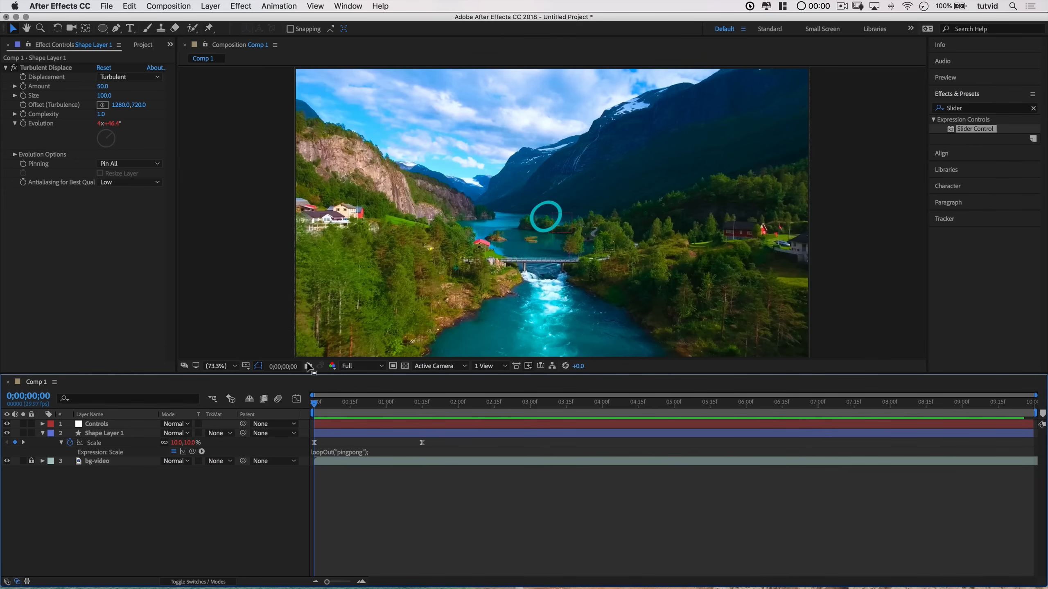
Step: Change the Controls layer's Color Control to pink F5156E
left_click(100, 426)
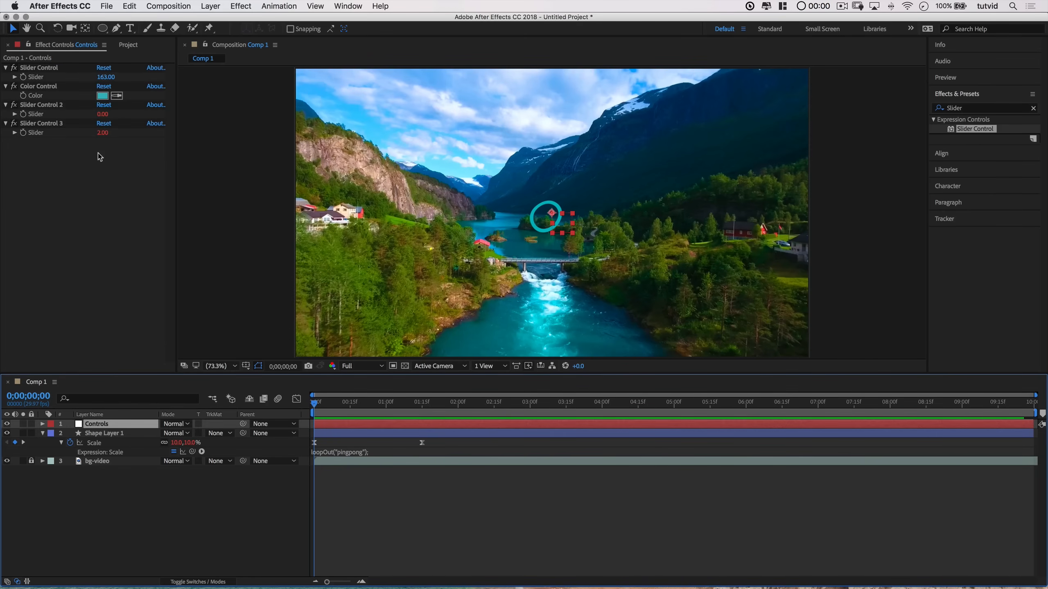
left_click(102, 96)
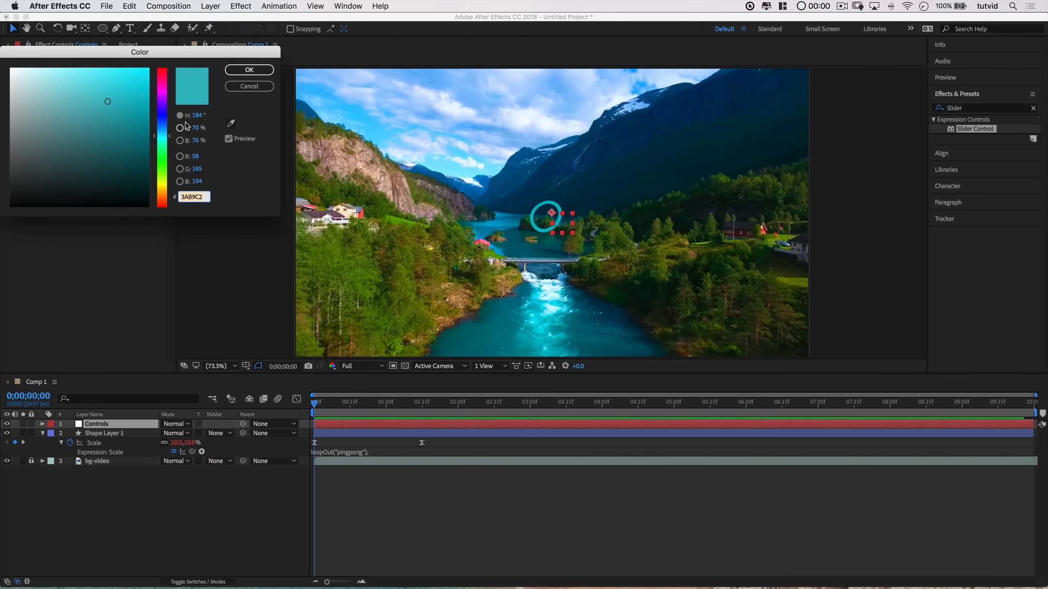
left_click(163, 77)
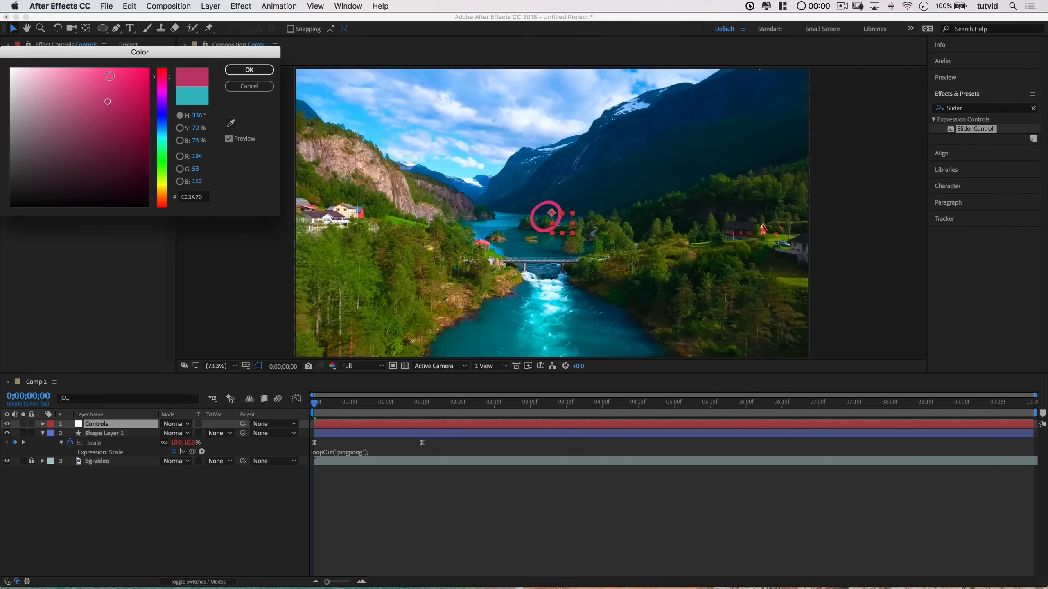
left_click_drag(109, 76, 138, 73)
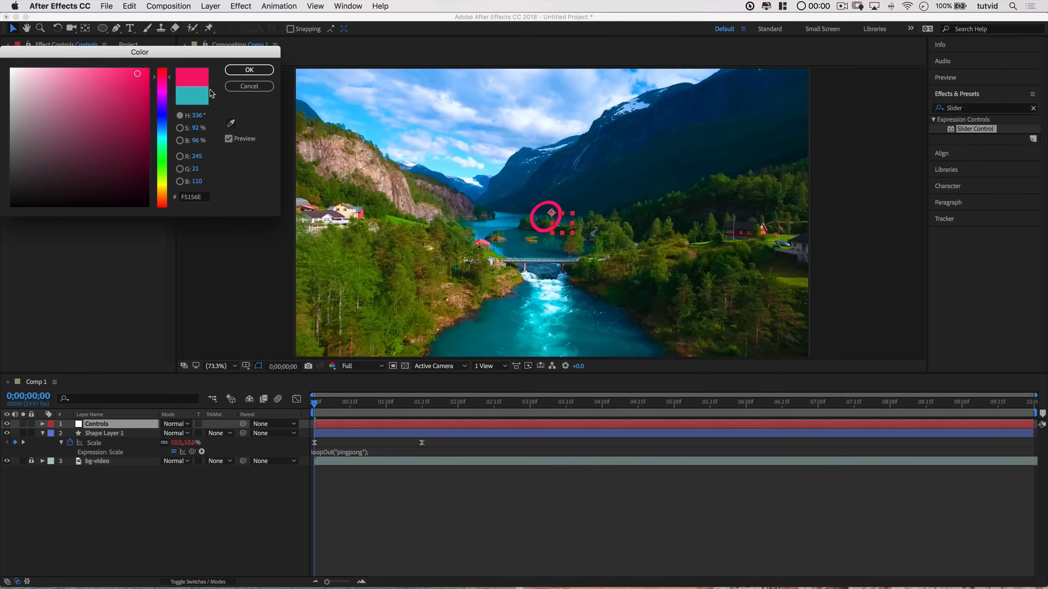
left_click(250, 70)
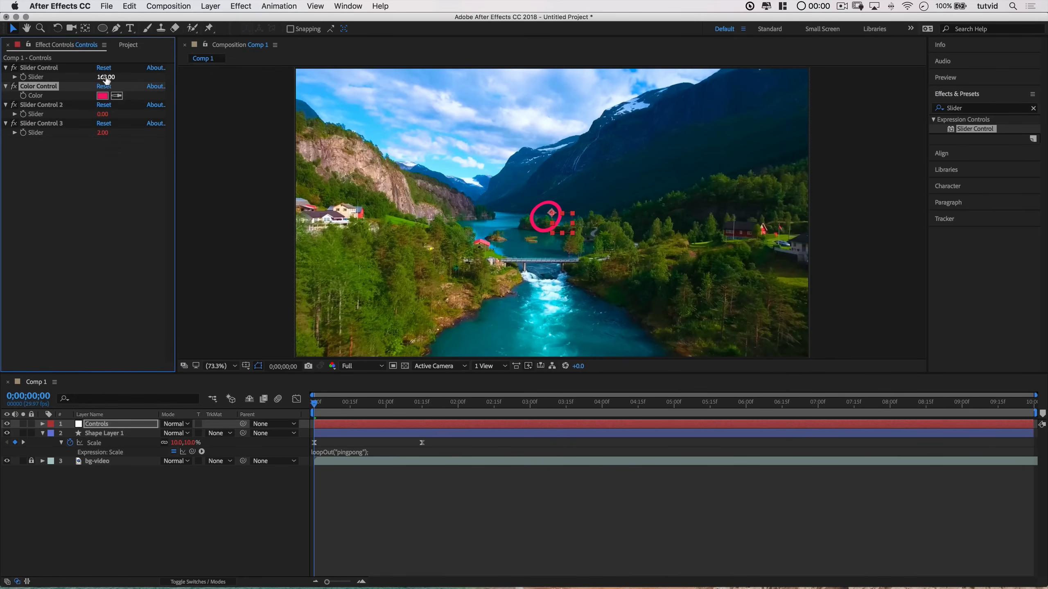
Step: Set the Controls layer's first Slider Control to 90 and Slider Control 3 to 1
left_click(422, 402)
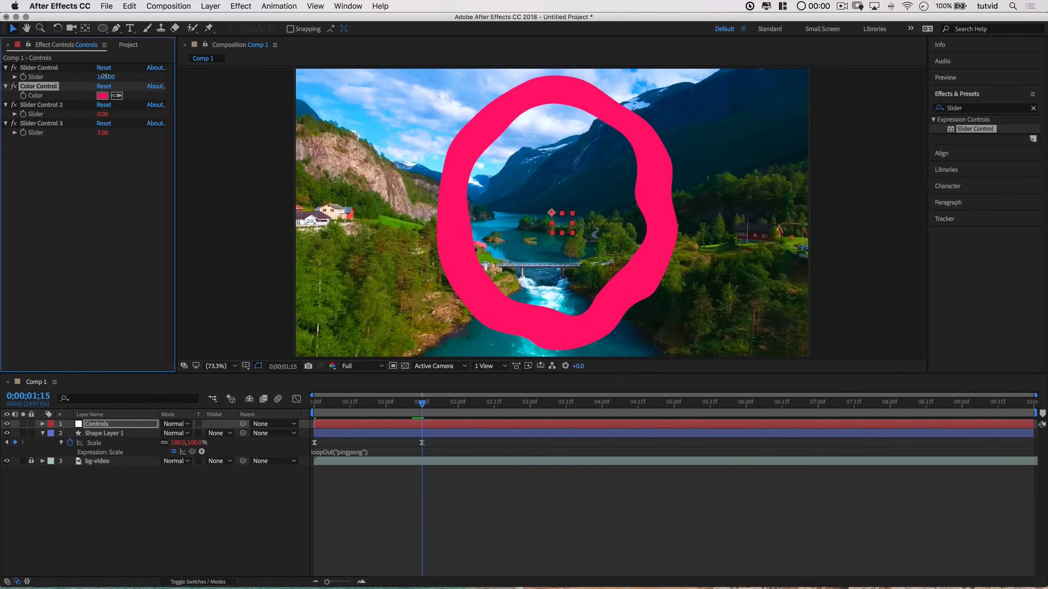
left_click_drag(108, 77, 77, 94)
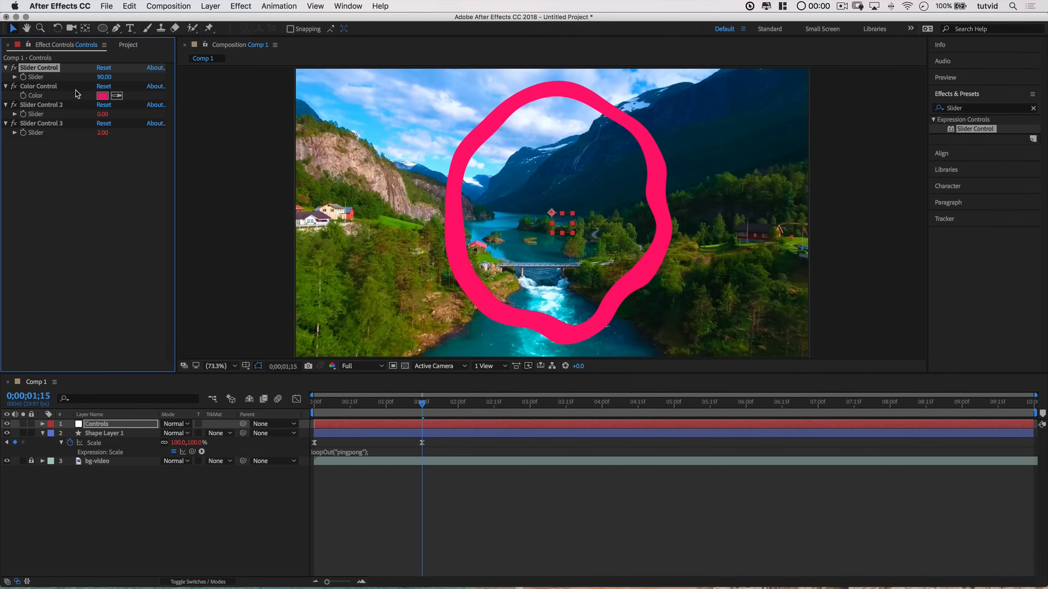
left_click(102, 133)
type("1")
key("Return")
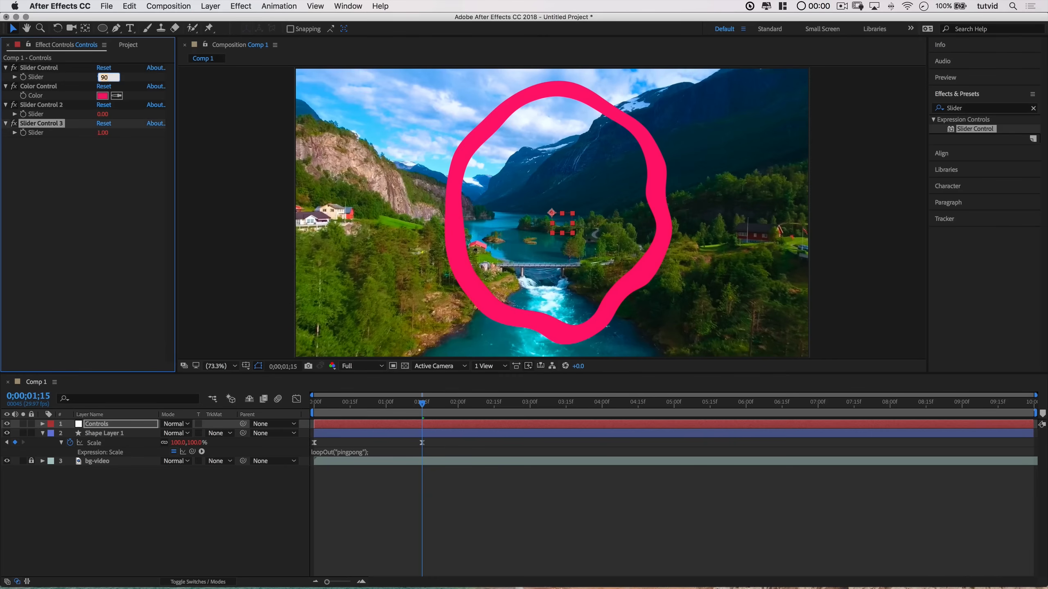
Step: Play the composition preview from the start to check the pink circle transition
left_click(379, 402)
left_click_drag(358, 406, 291, 409)
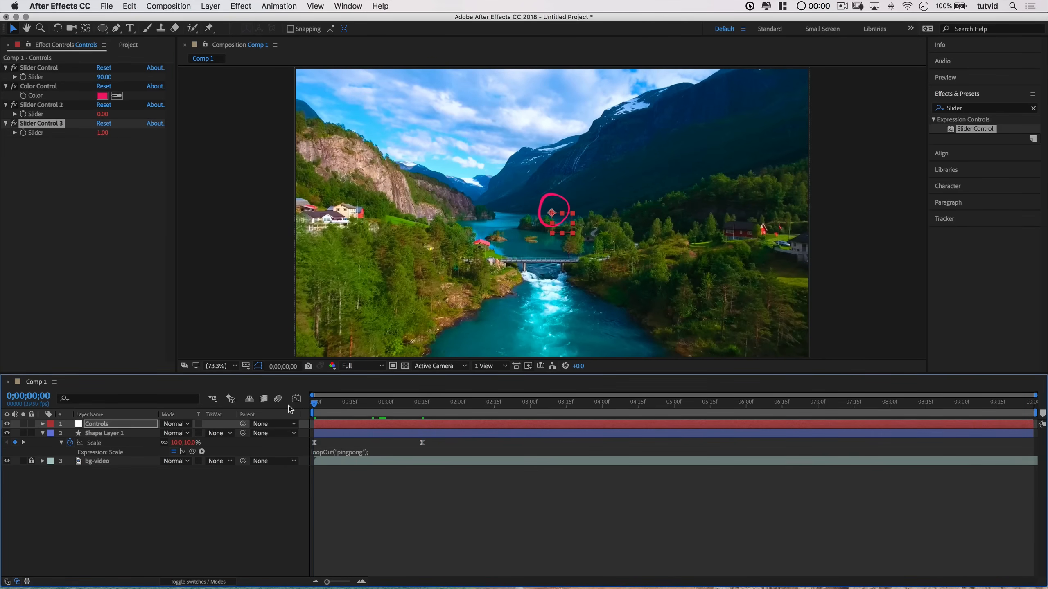
key("space")
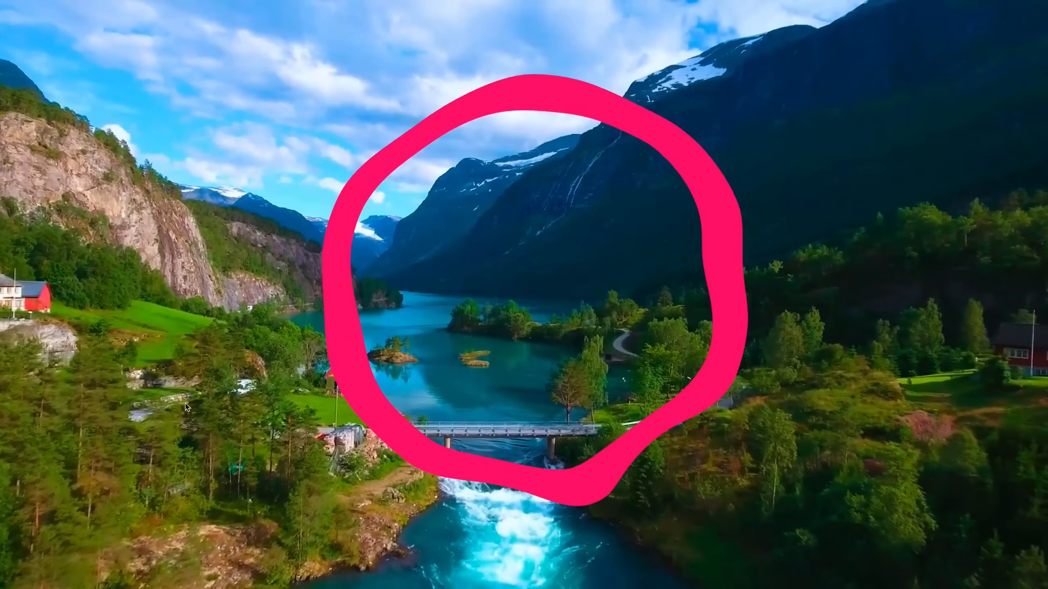
key("space")
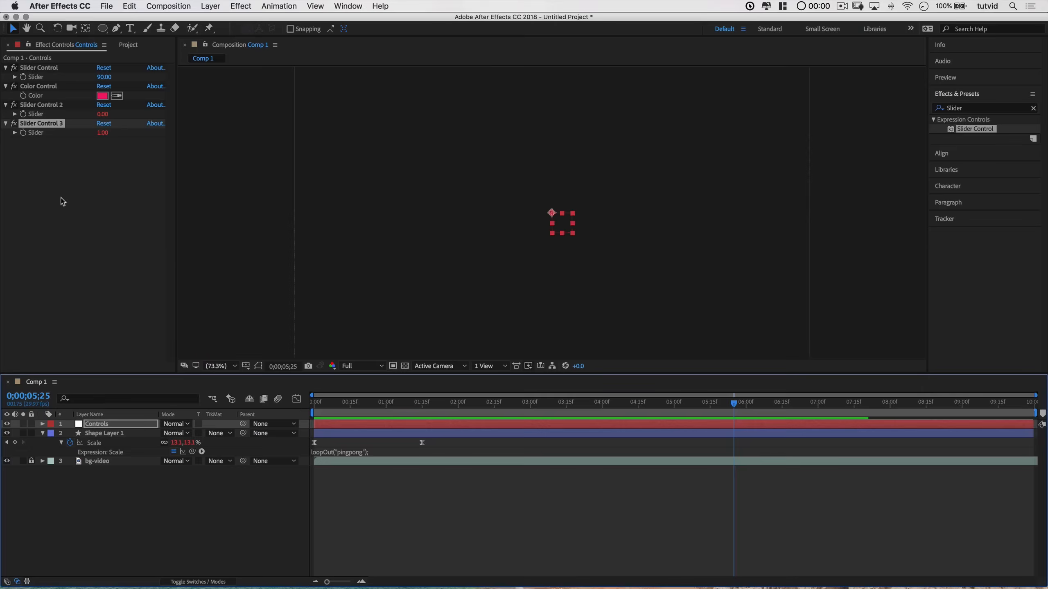